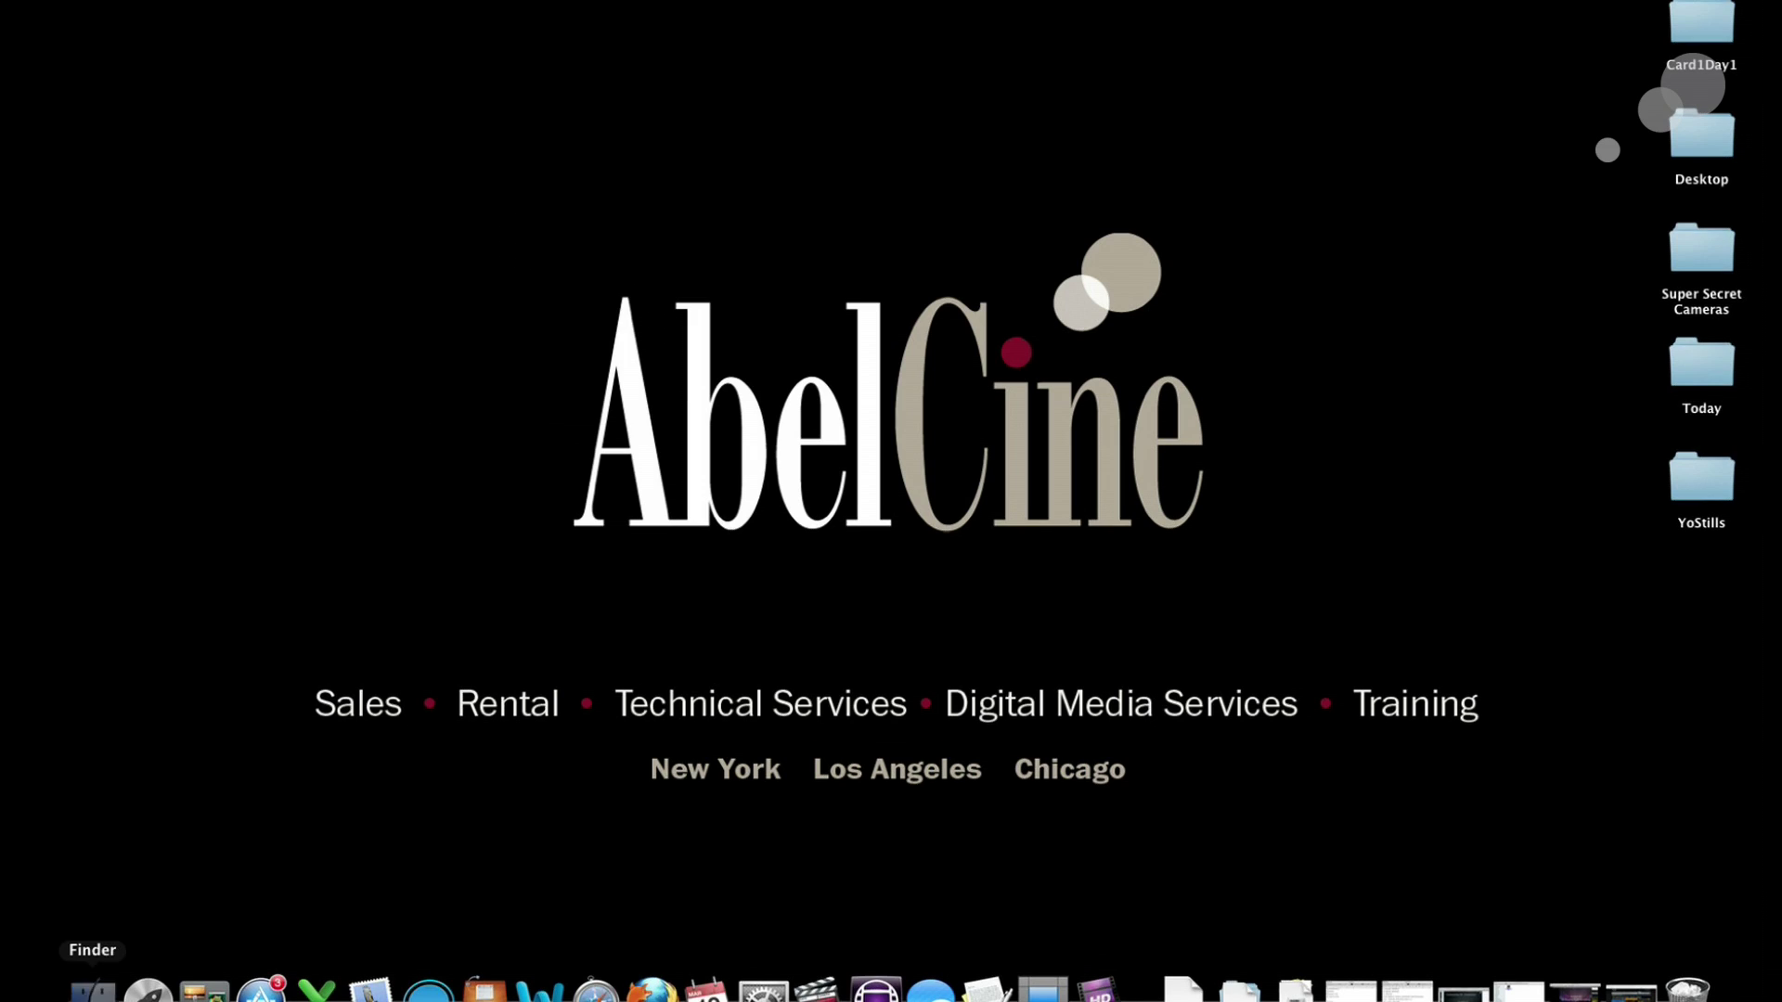
# In Finder, open F65 Download > SR Codec > F65_SRComp on the MediaStore drive.
pyautogui.click(93, 989)
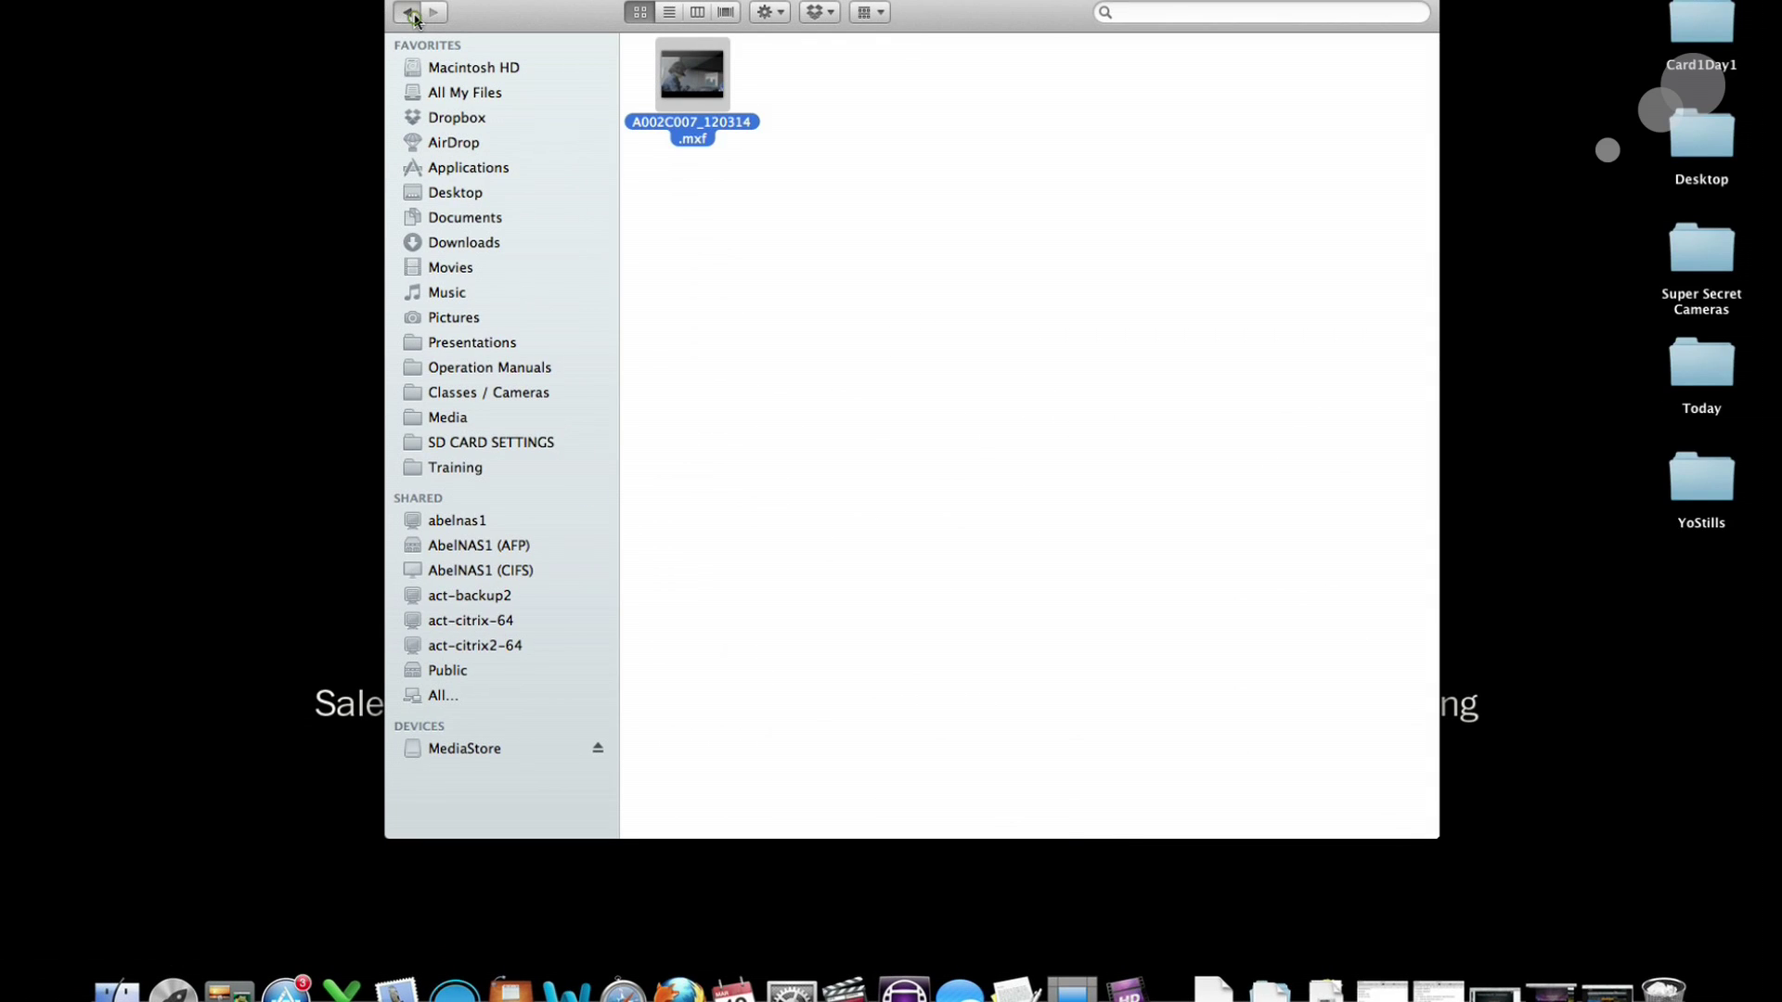
pyautogui.click(414, 15)
pyautogui.click(505, 748)
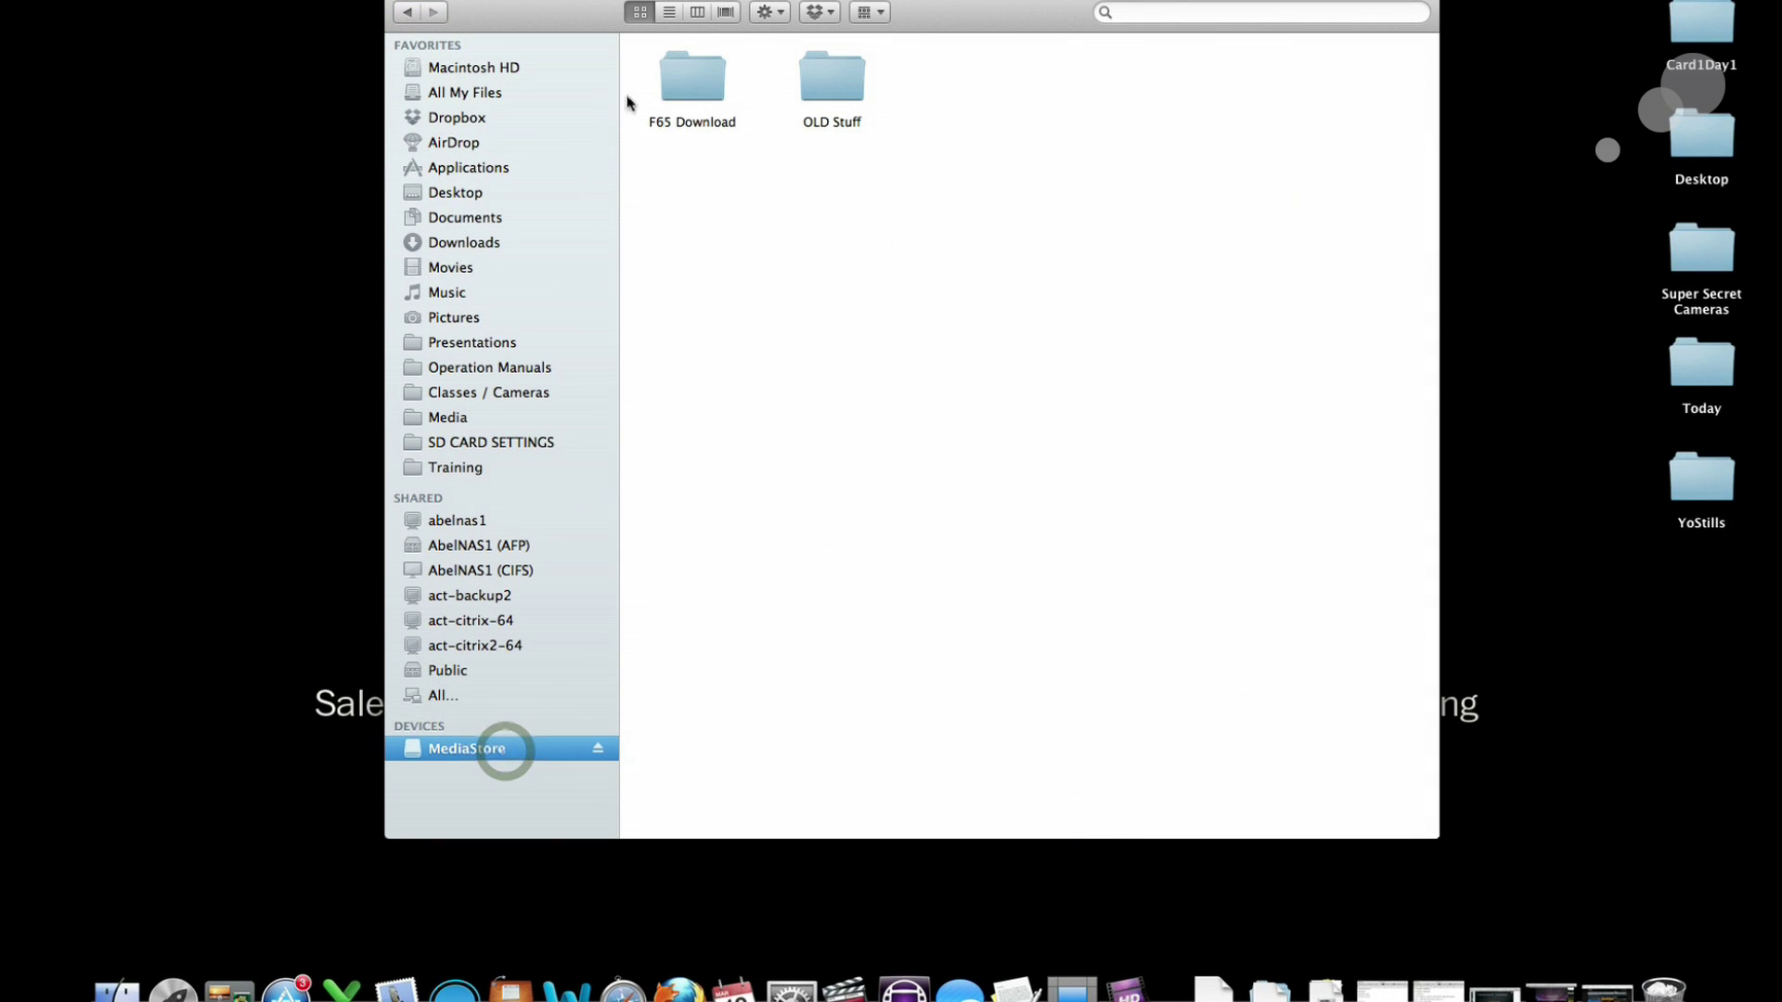
pyautogui.doubleClick(694, 79)
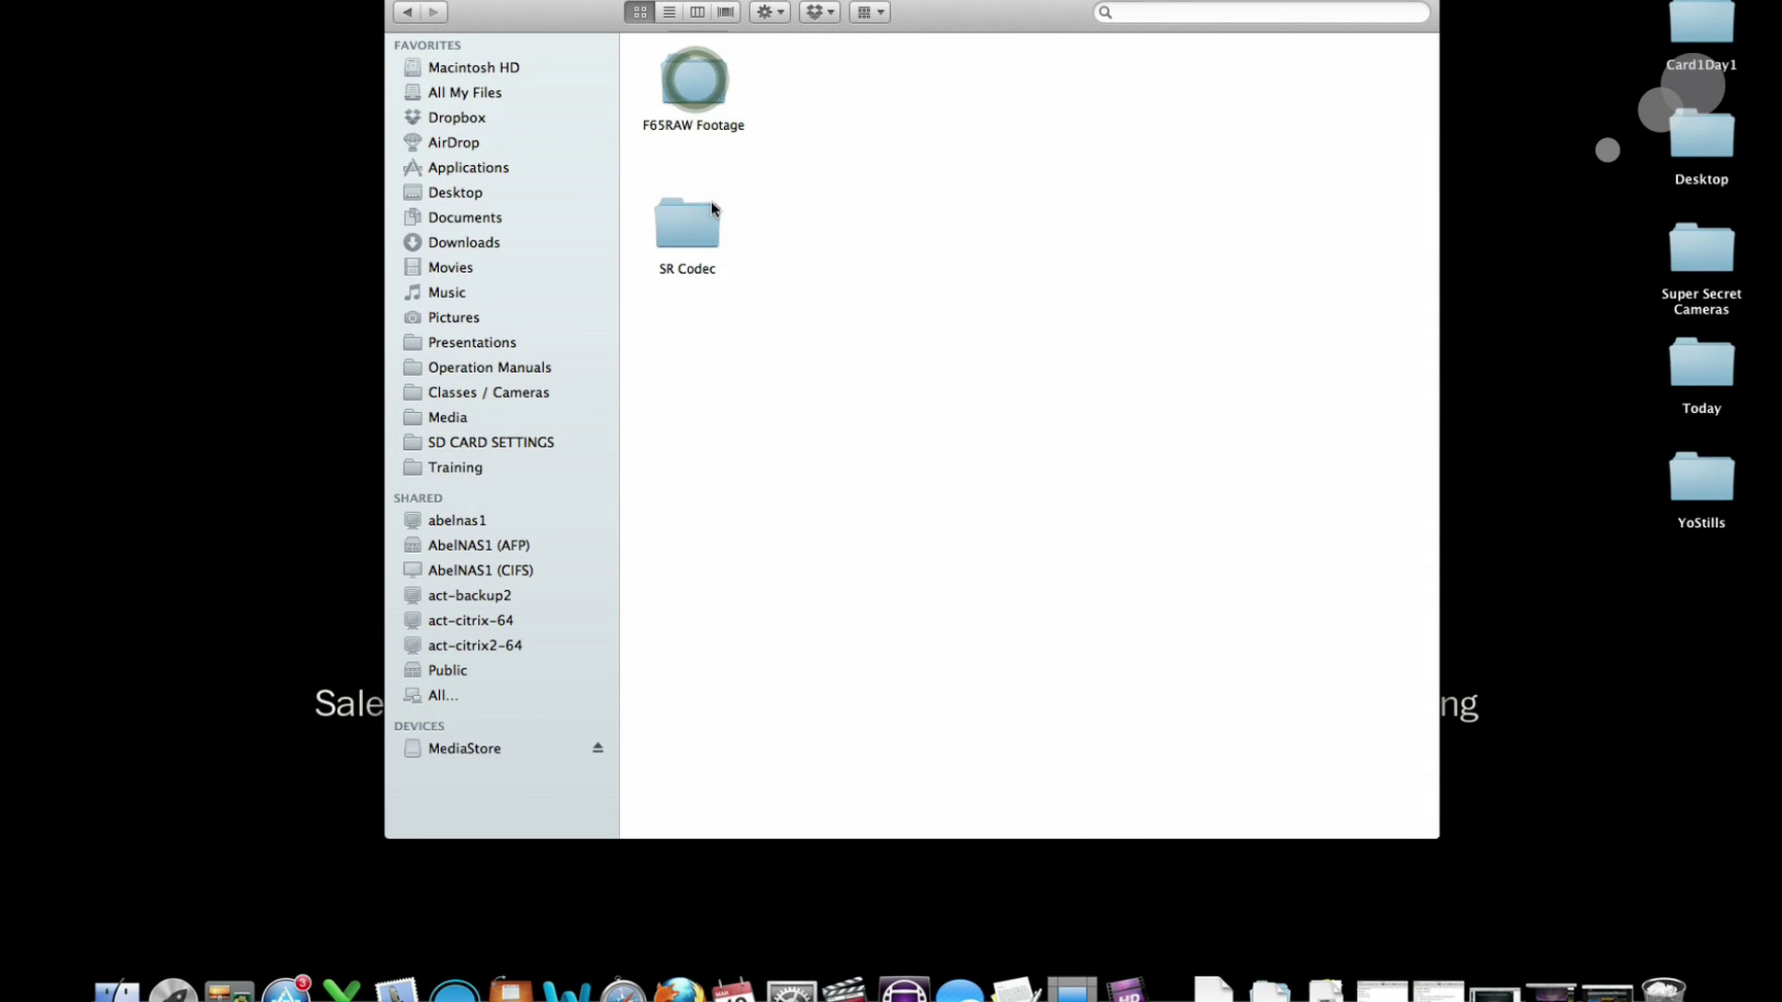
pyautogui.doubleClick(679, 236)
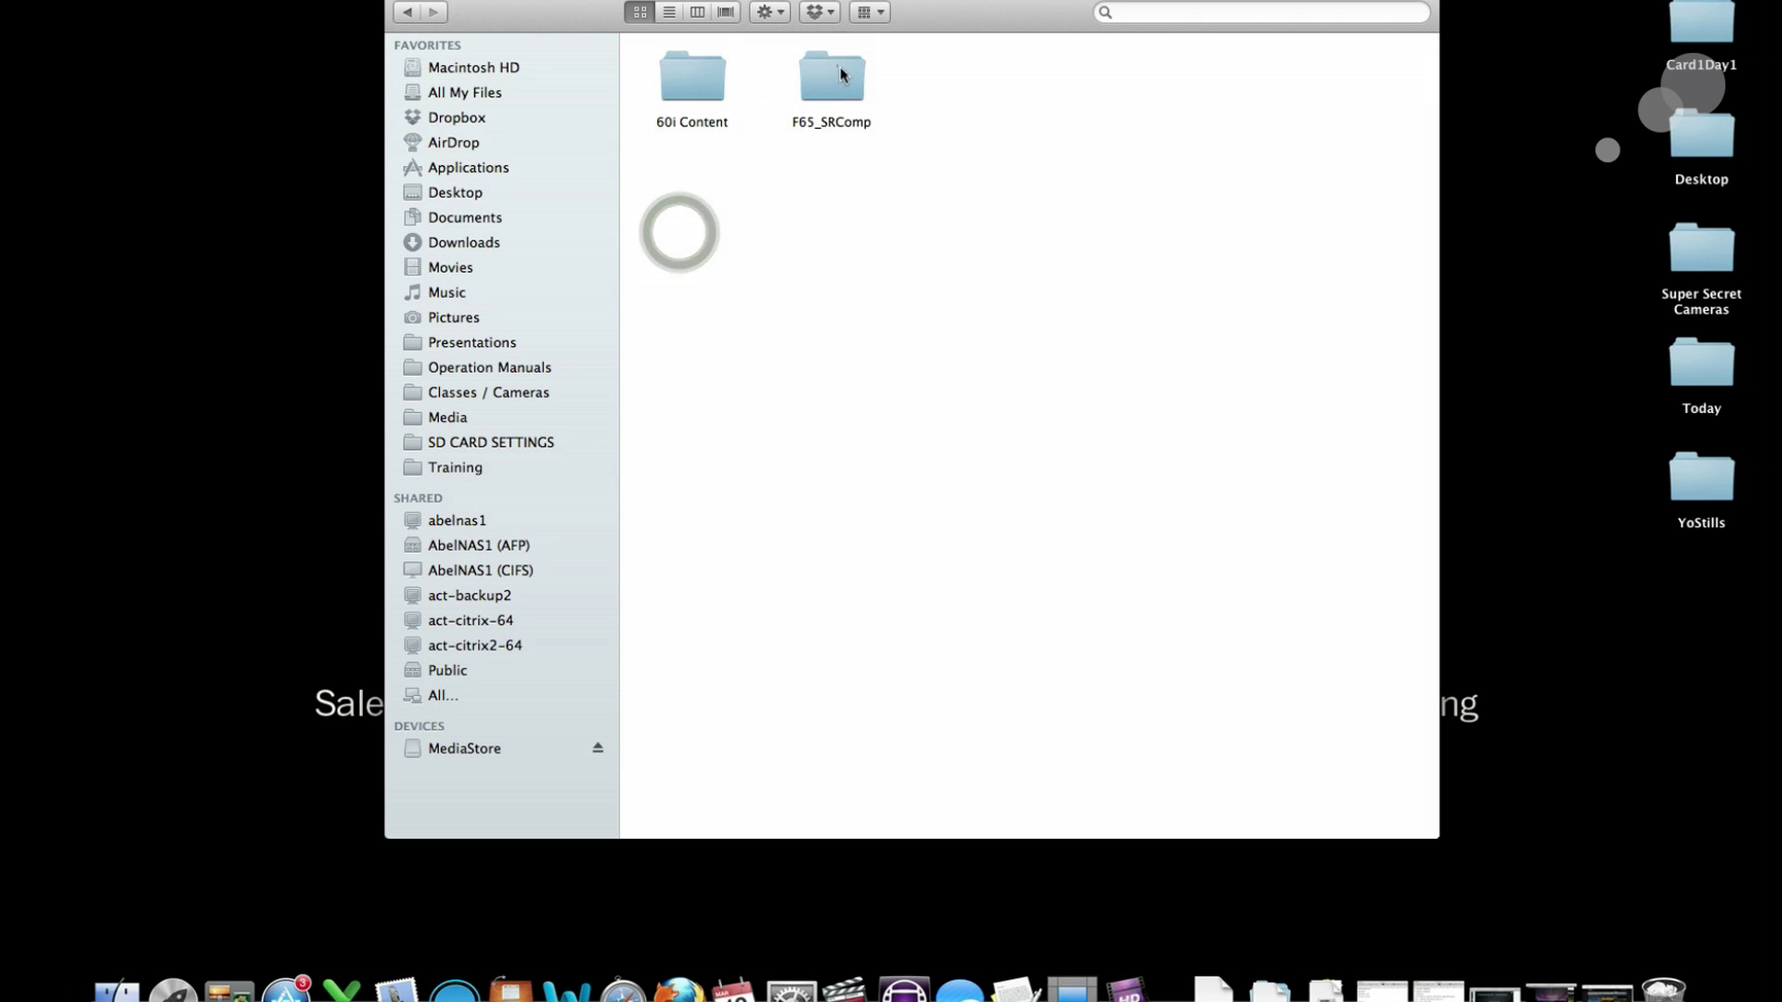
pyautogui.doubleClick(839, 69)
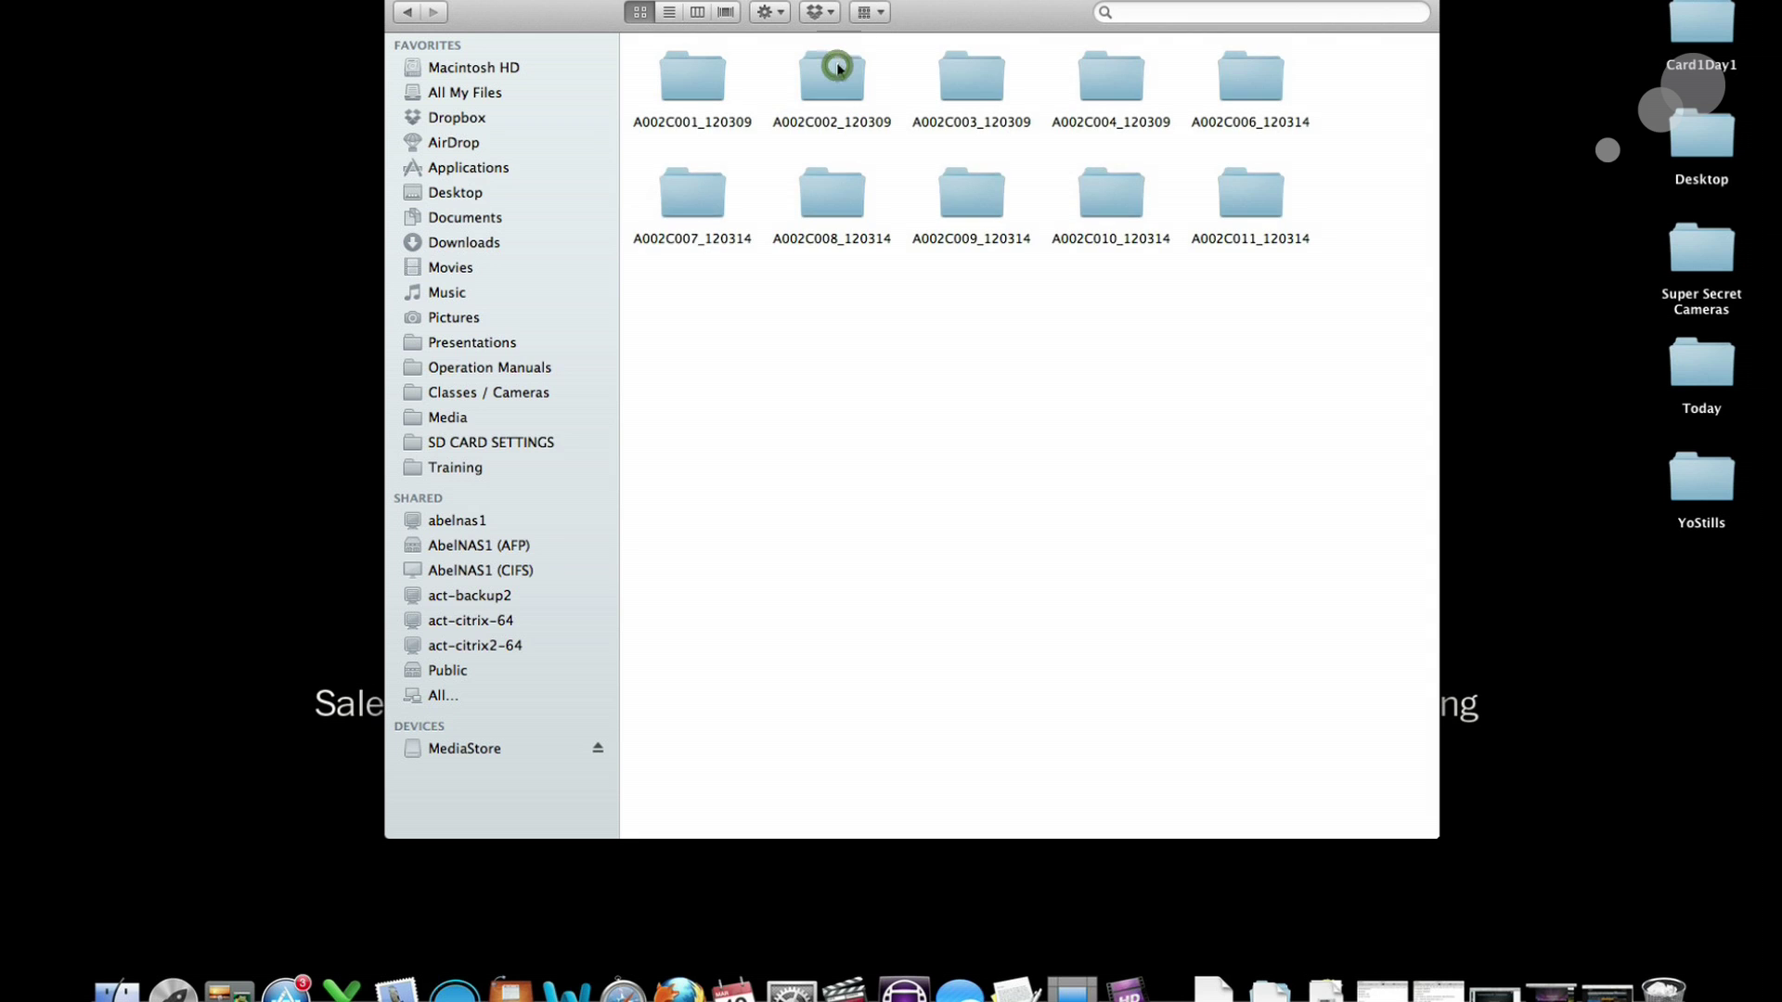
# Open the A002C011_120314 clip folder and select its .mxf clip.
pyautogui.doubleClick(693, 78)
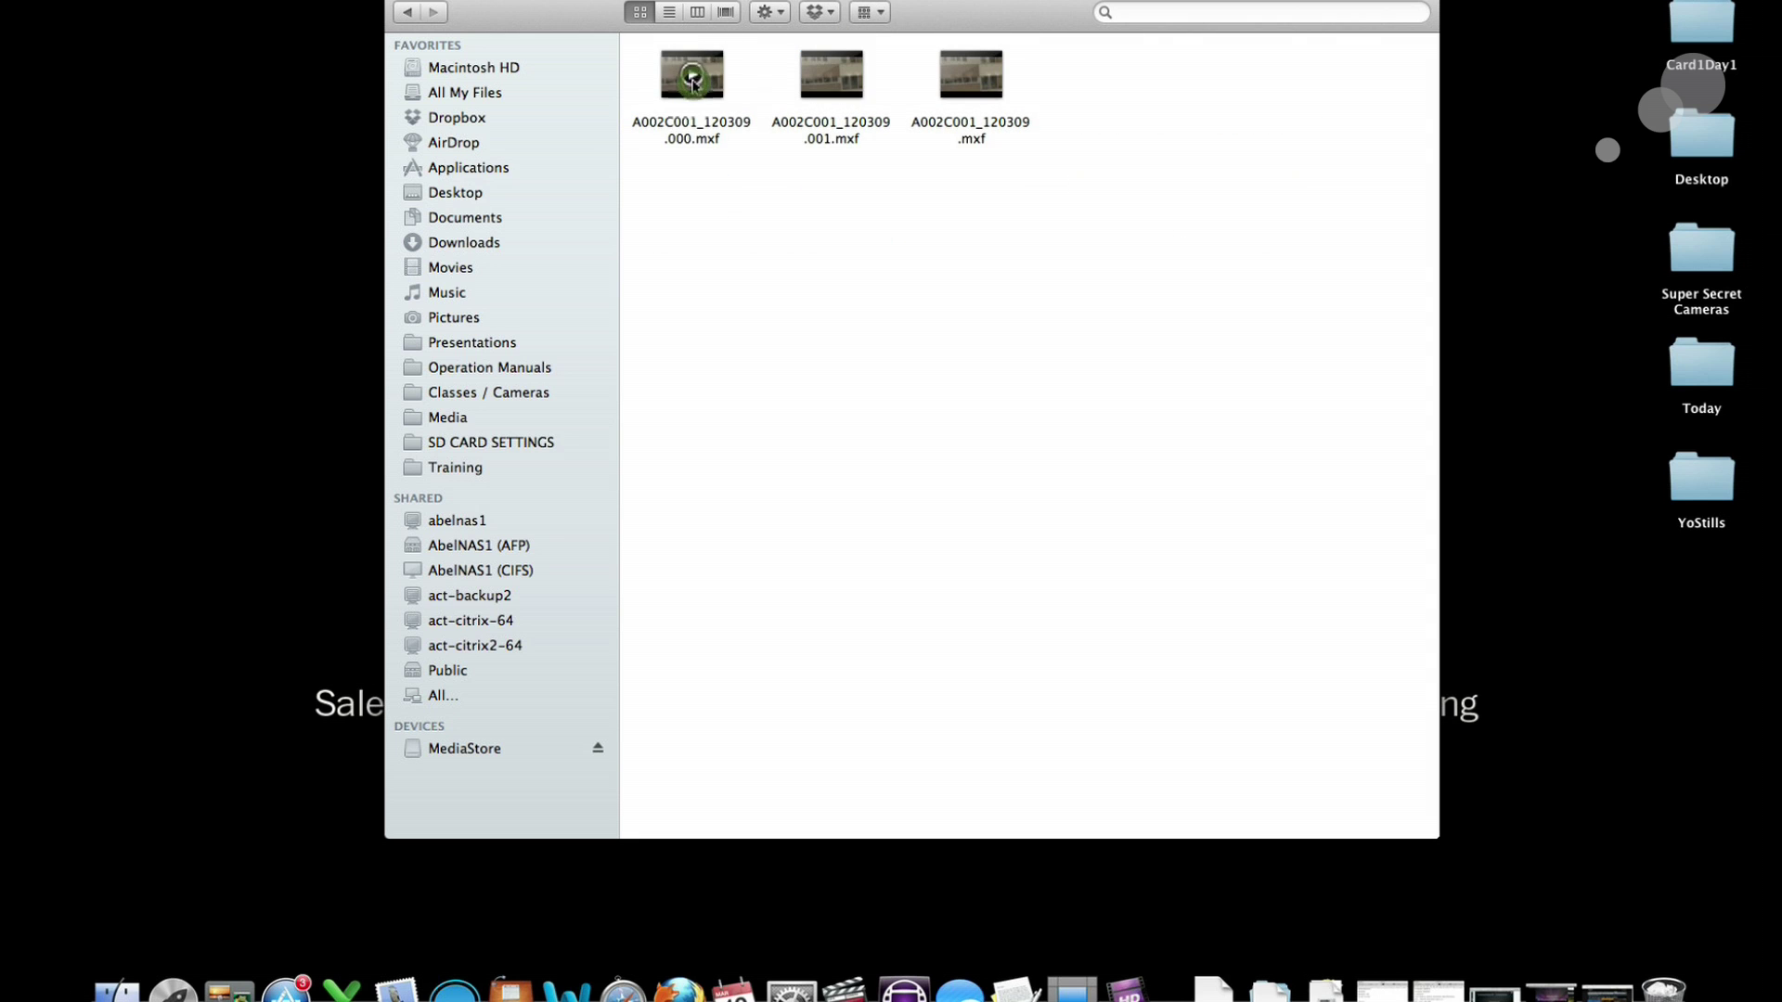
pyautogui.click(408, 14)
pyautogui.doubleClick(1255, 181)
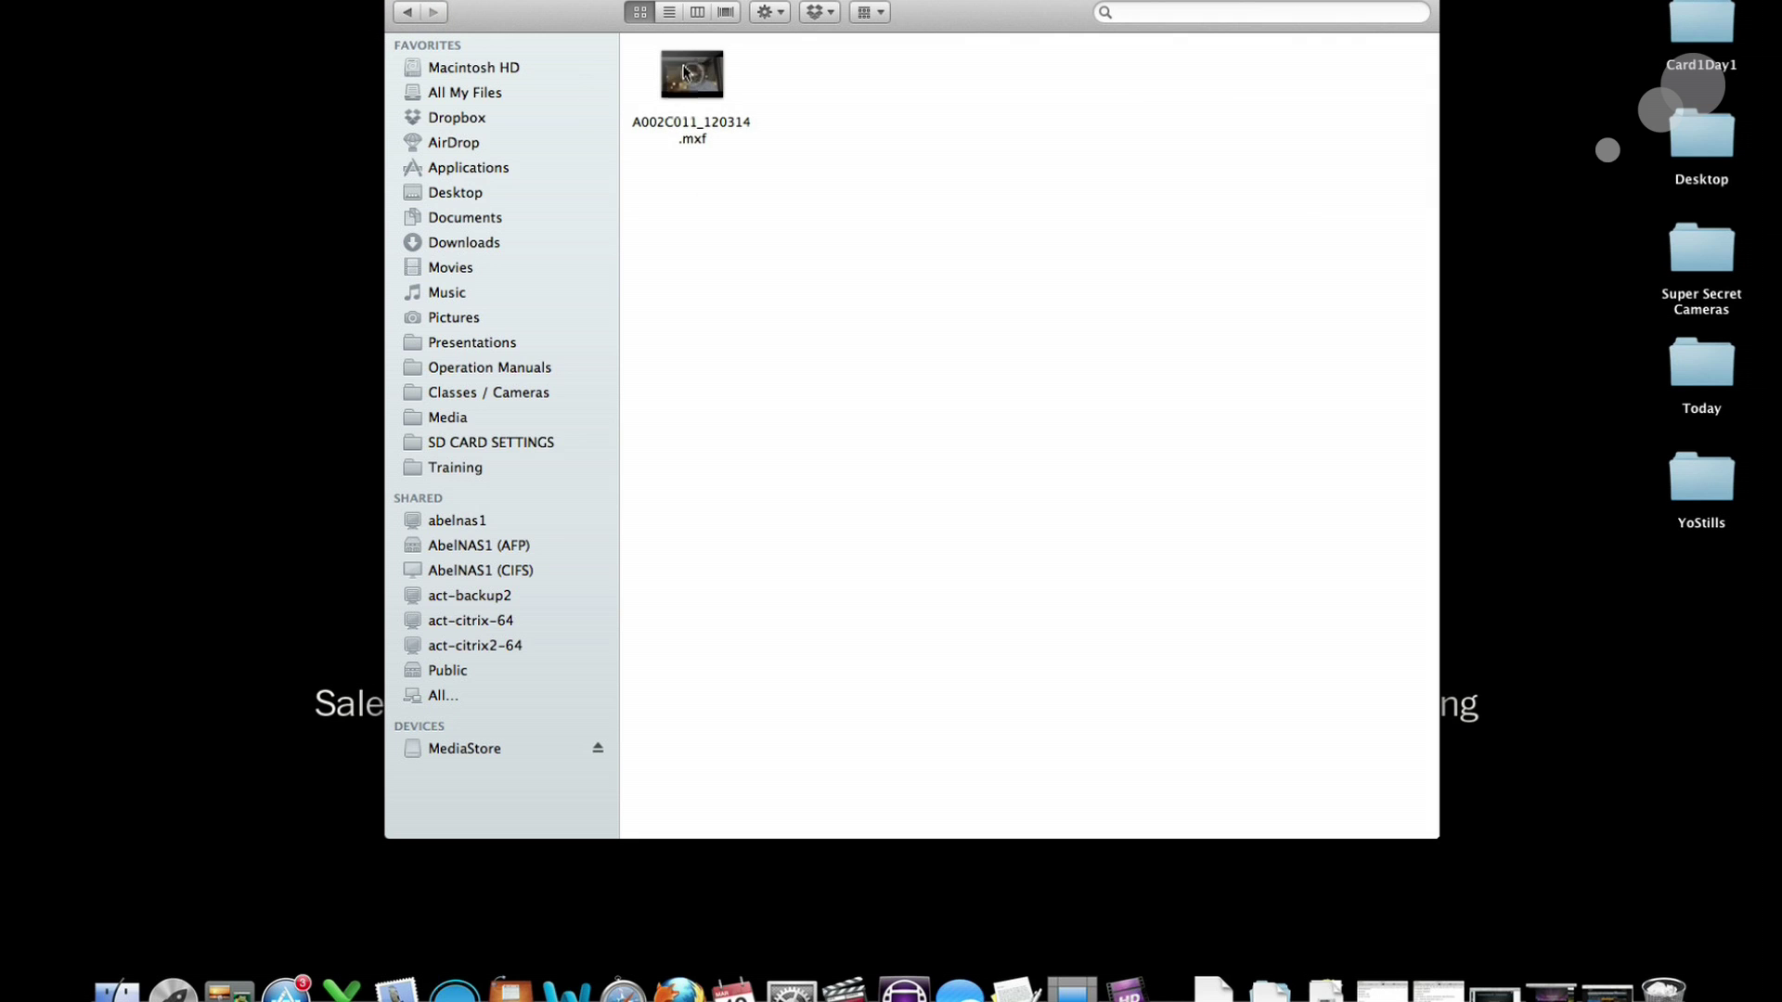
pyautogui.click(691, 93)
pyautogui.press('space')
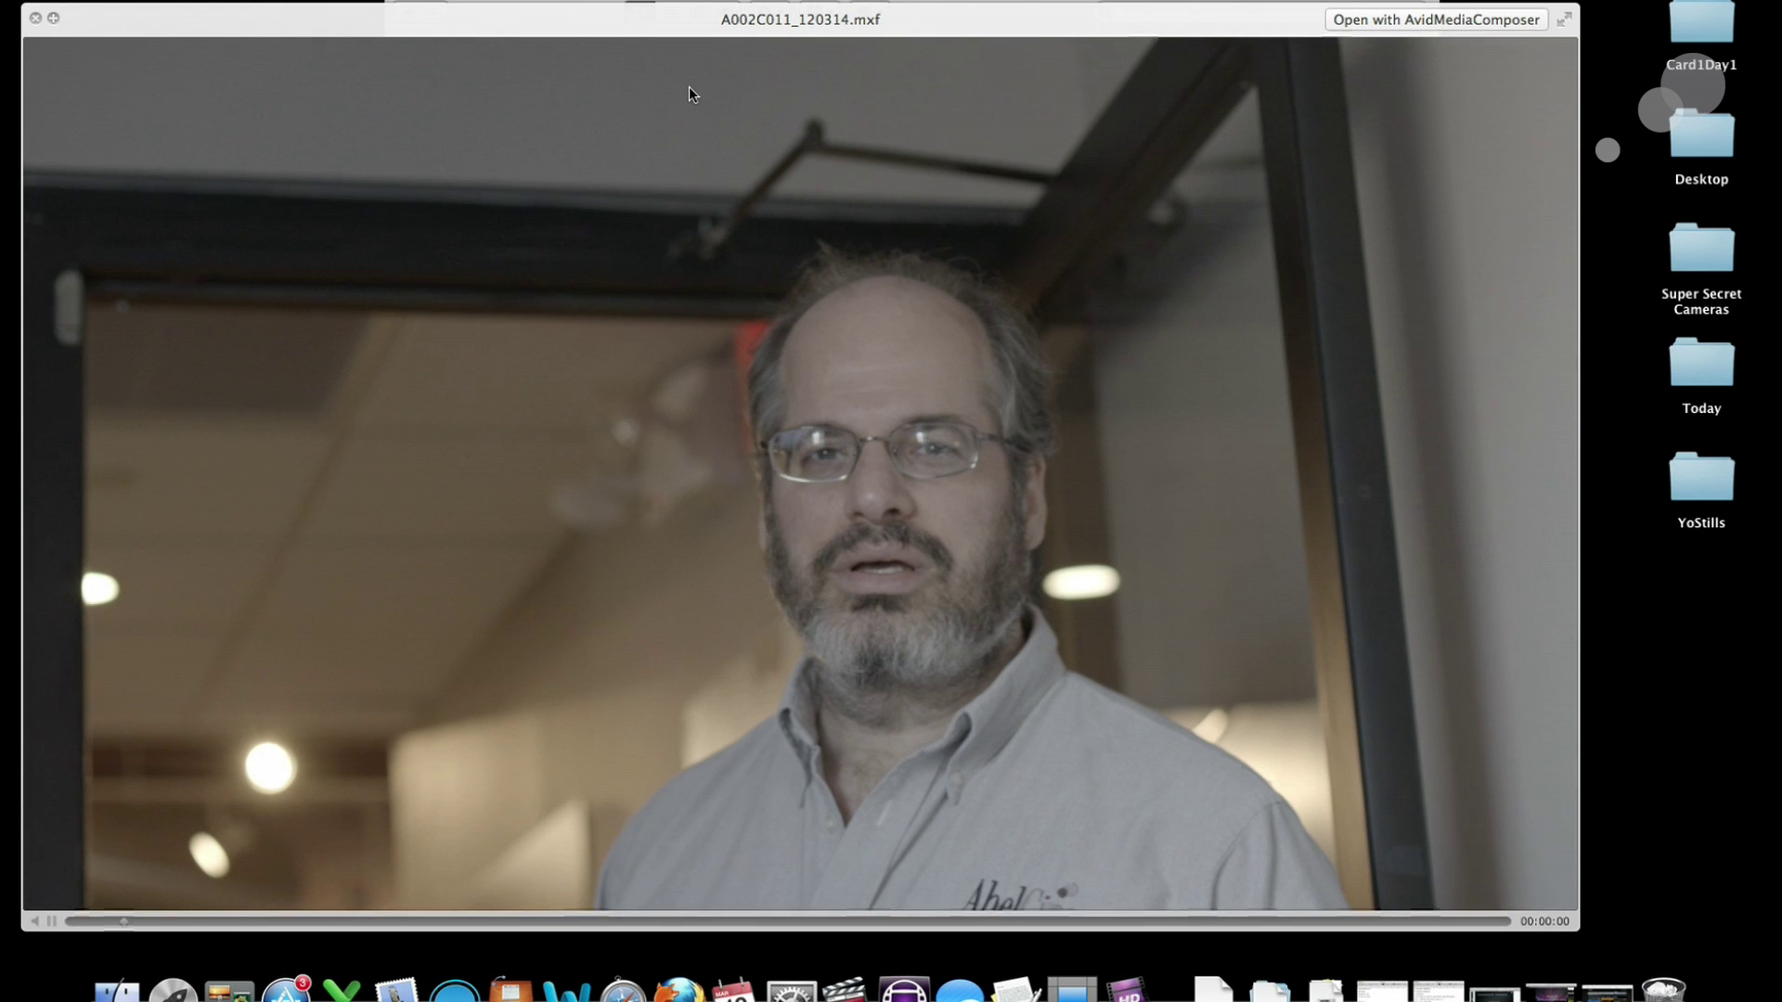
pyautogui.press('space')
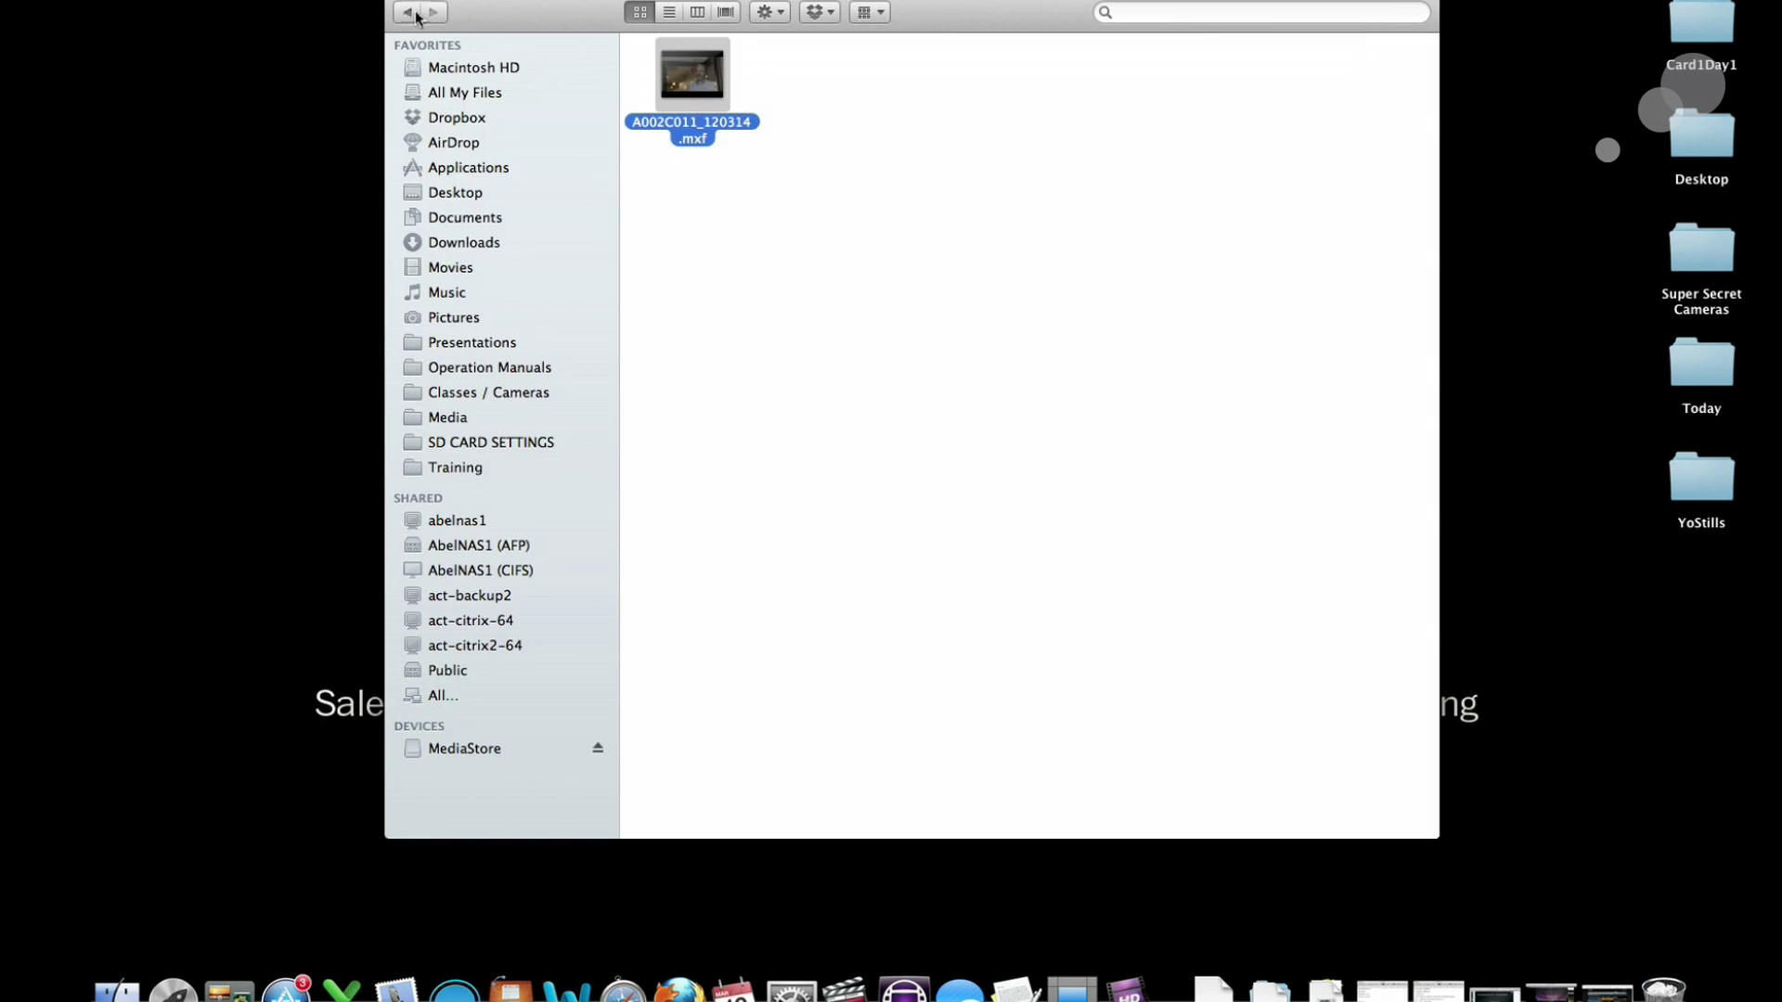
pyautogui.click(408, 12)
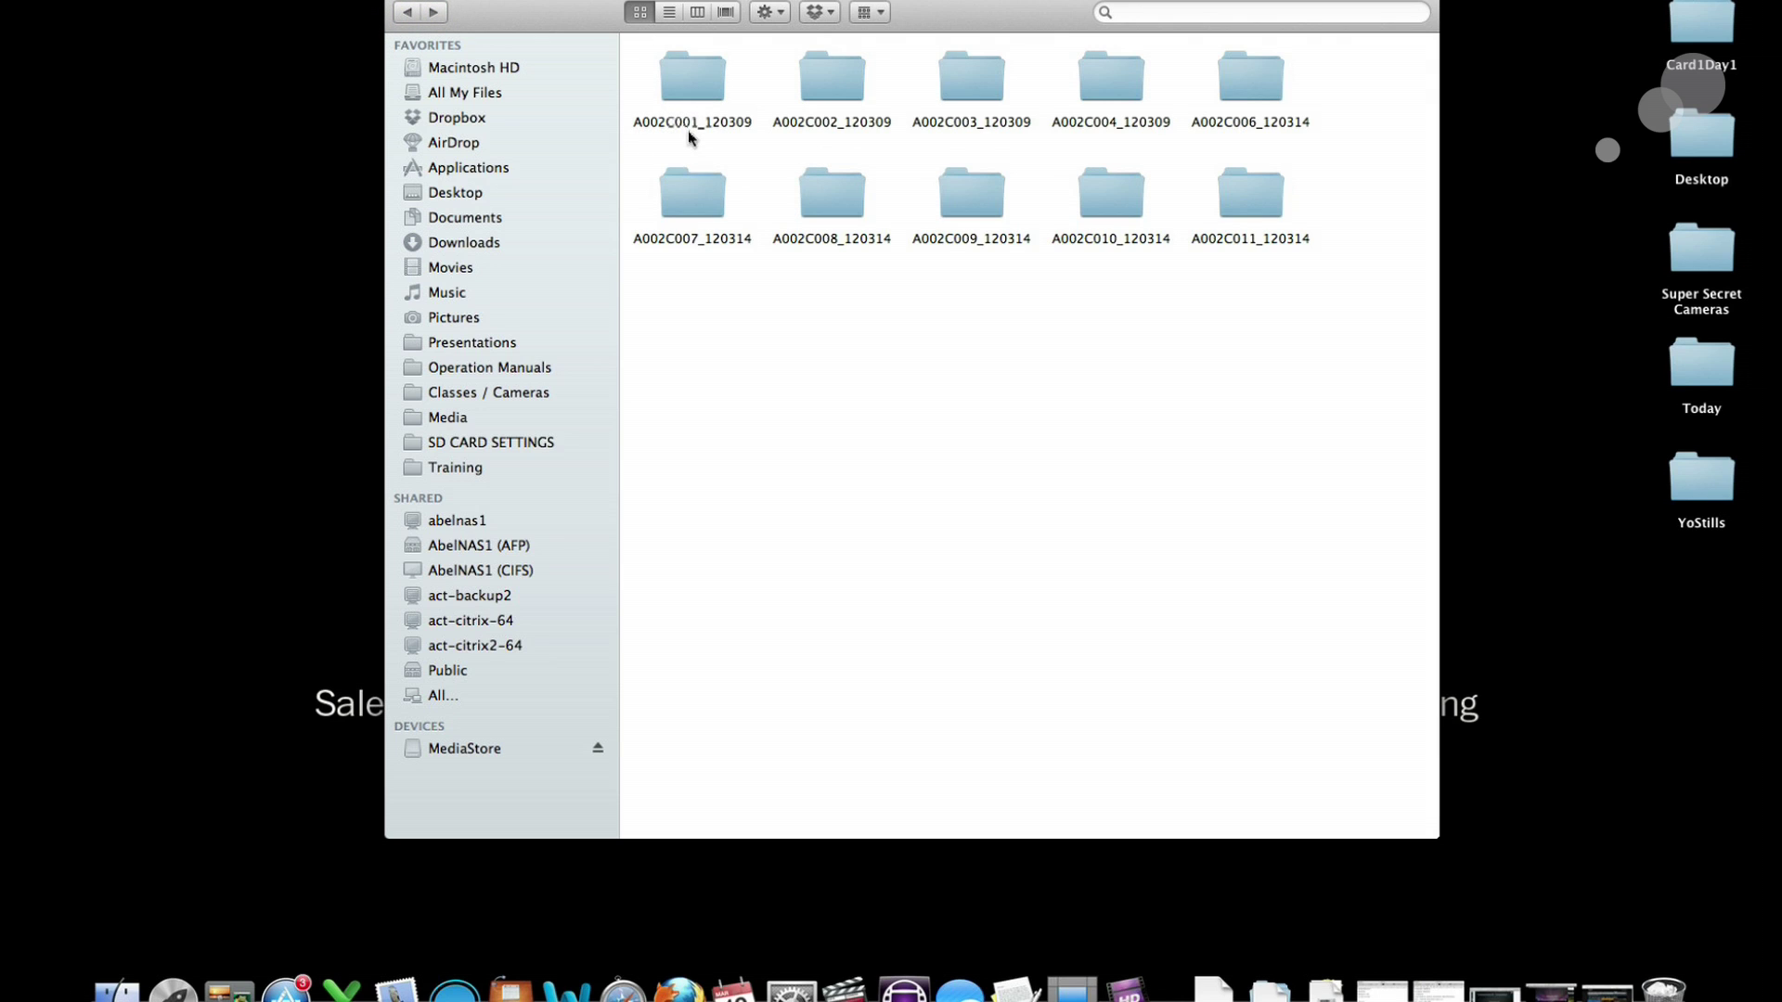
pyautogui.doubleClick(1234, 189)
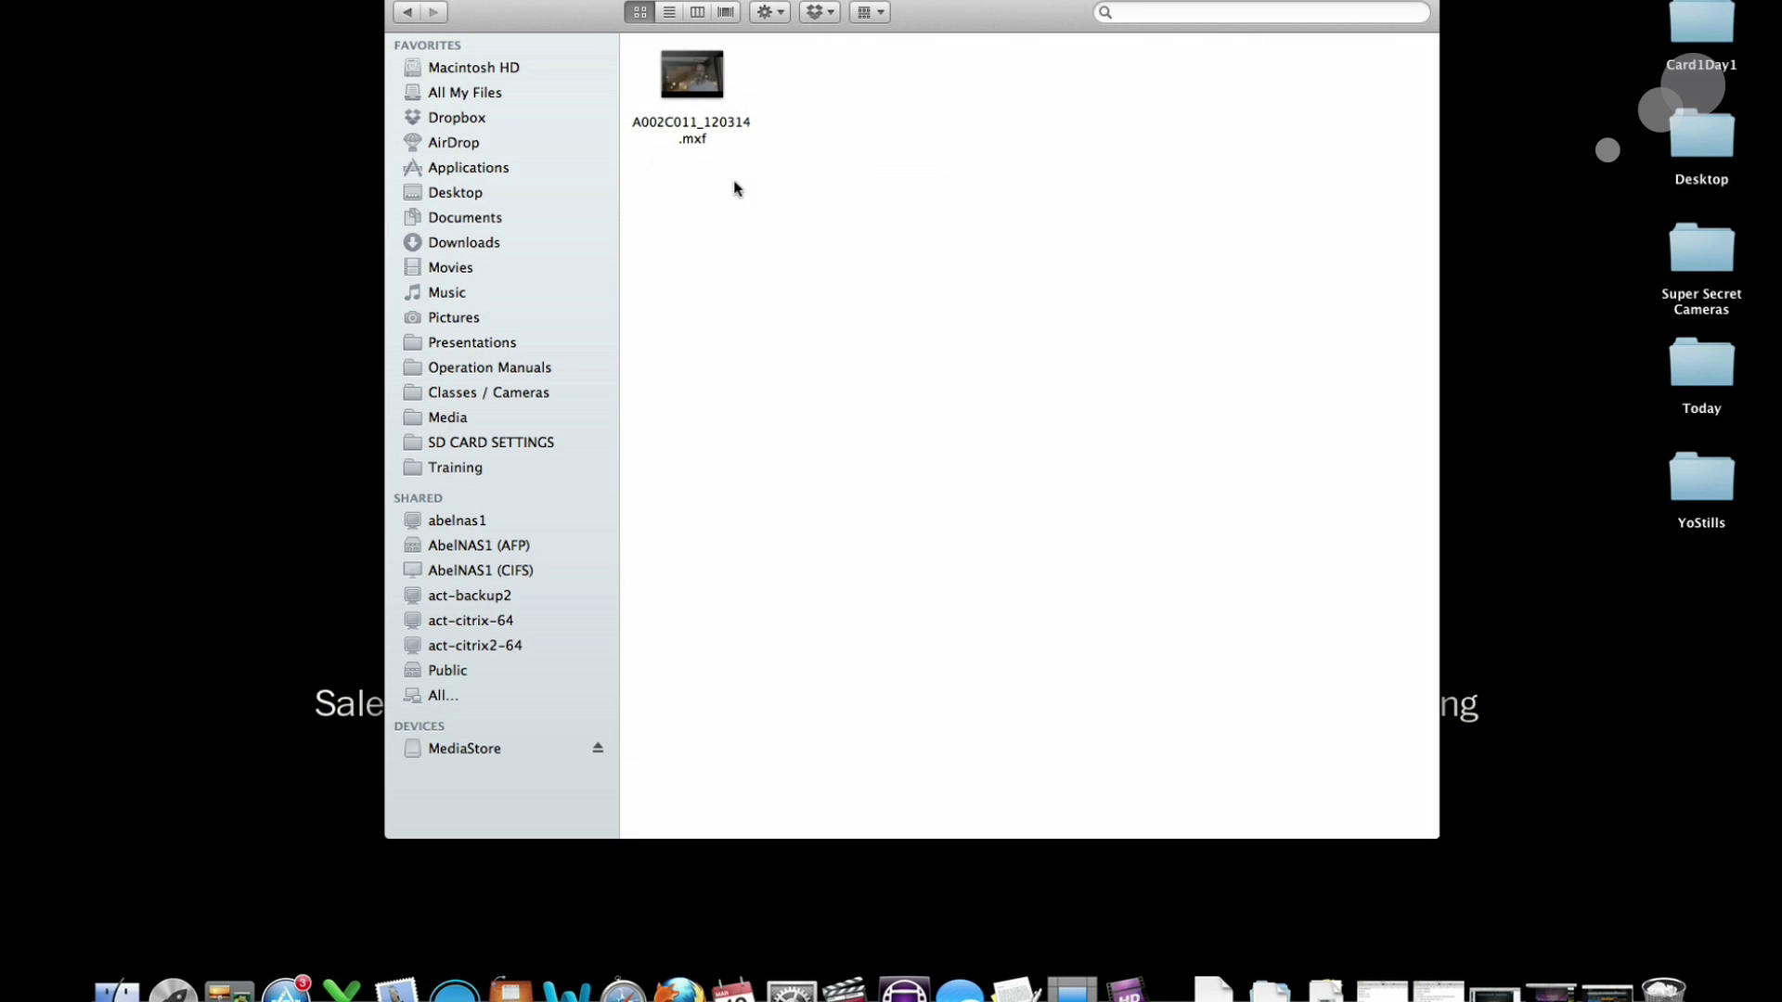
pyautogui.click(683, 141)
pyautogui.click(679, 989)
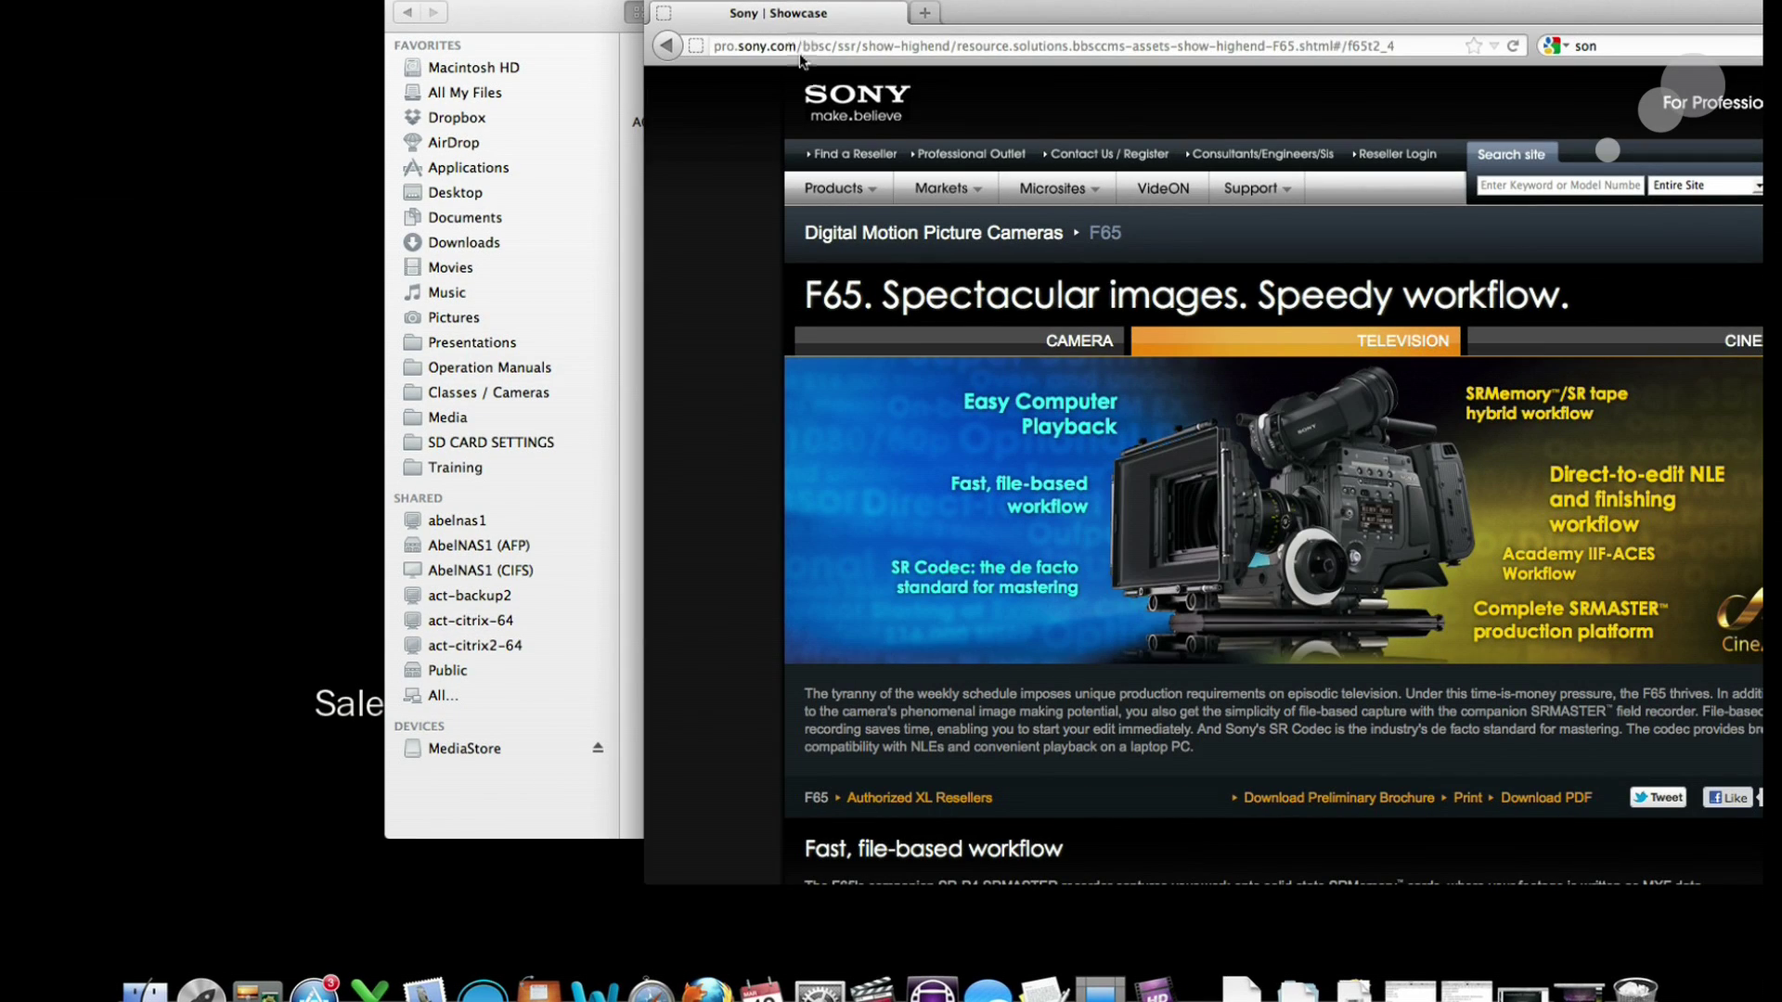
pyautogui.click(799, 53)
pyautogui.write('www')
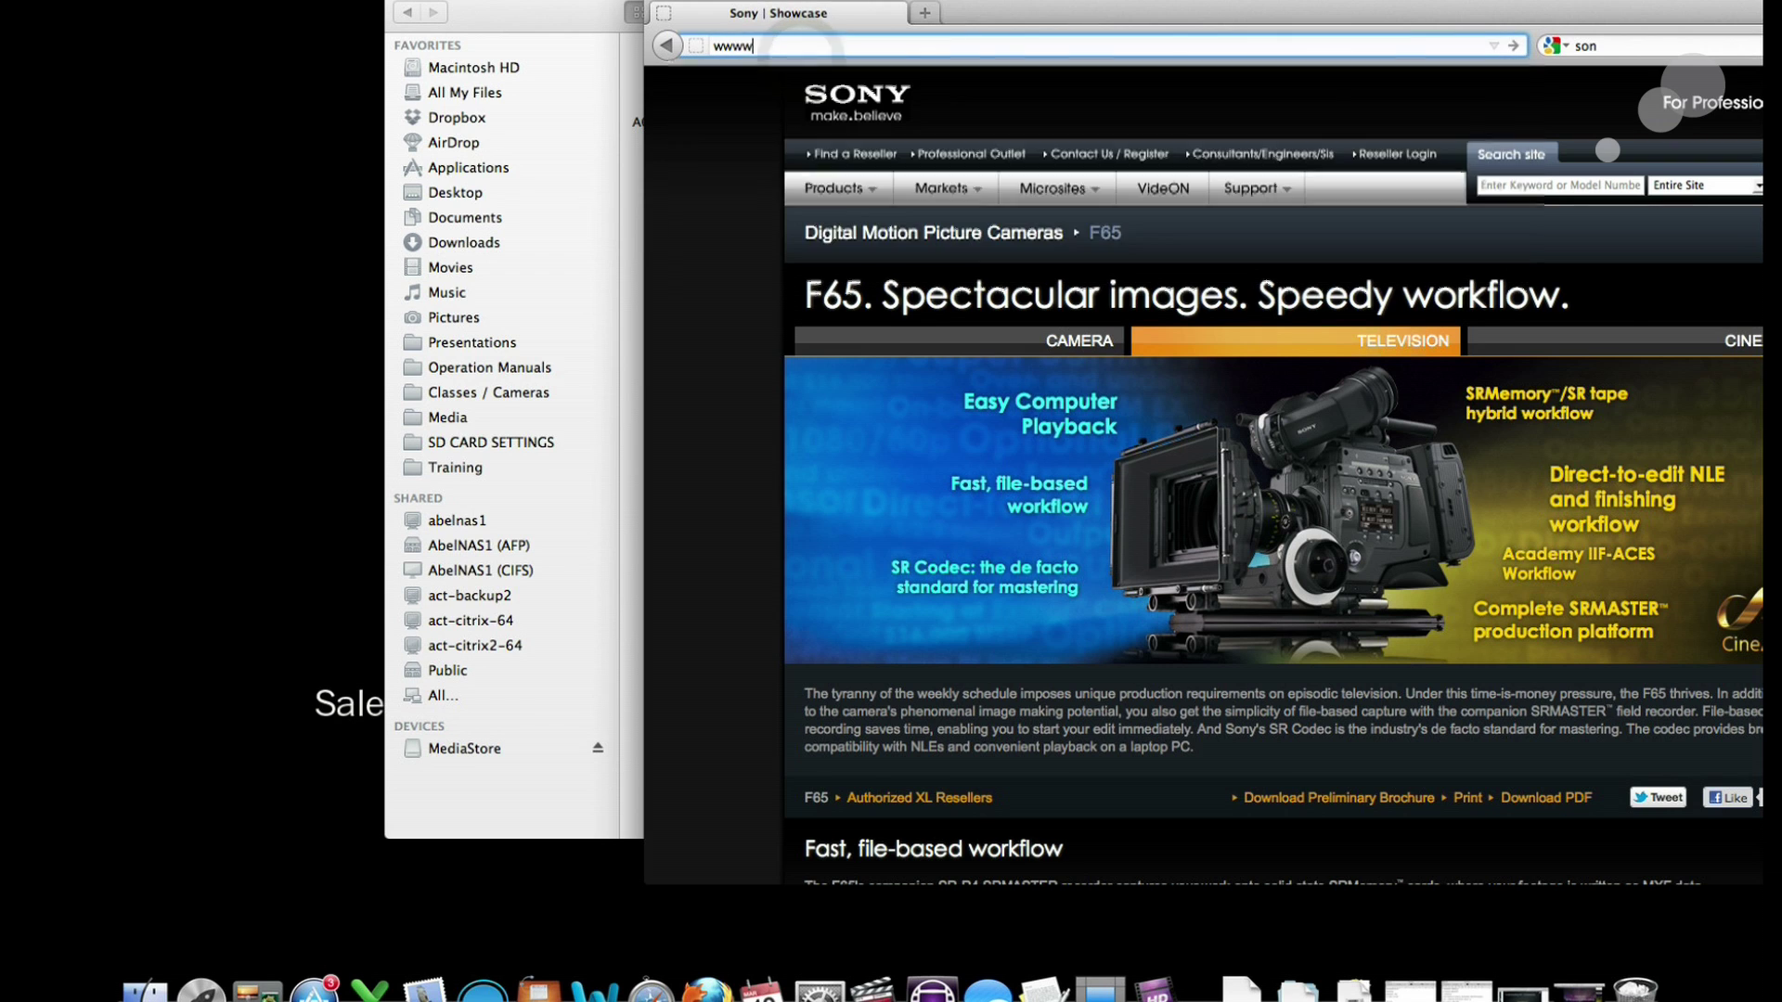
pyautogui.press('BackSpace')
pyautogui.write('.sony.com/f65')
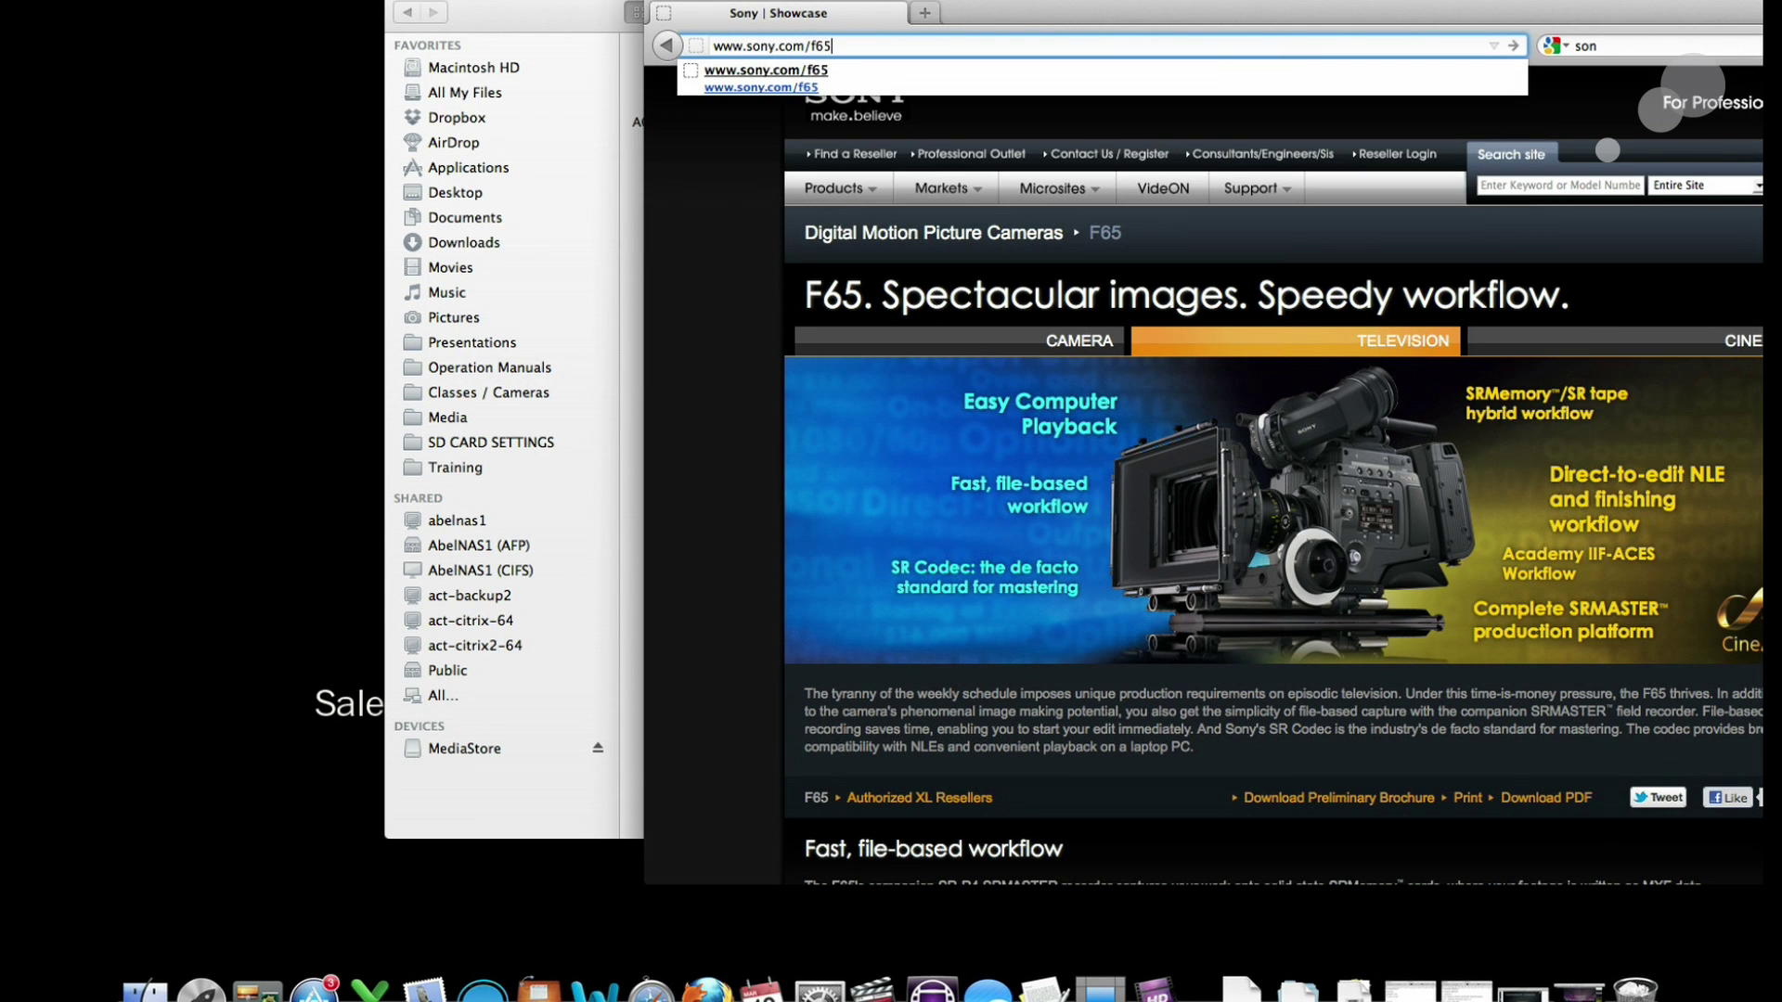
pyautogui.press('Return')
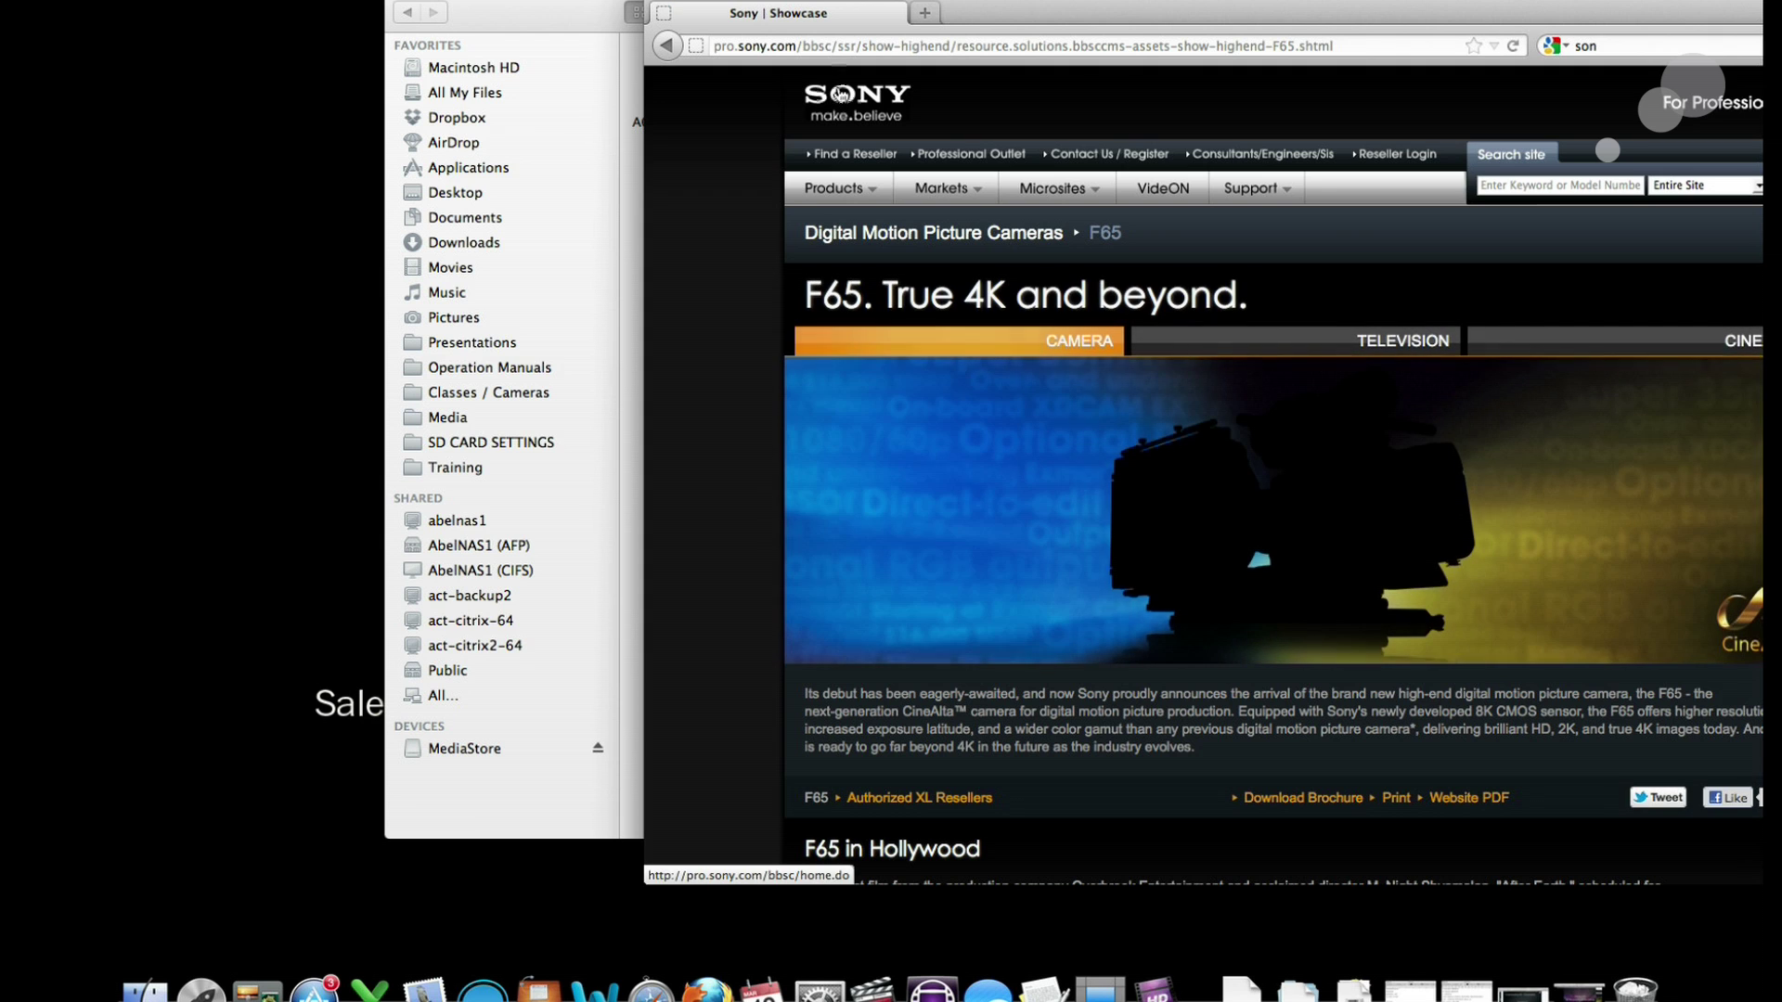
pyautogui.moveTo(1289, 11); pyautogui.dragTo(1007, 11)
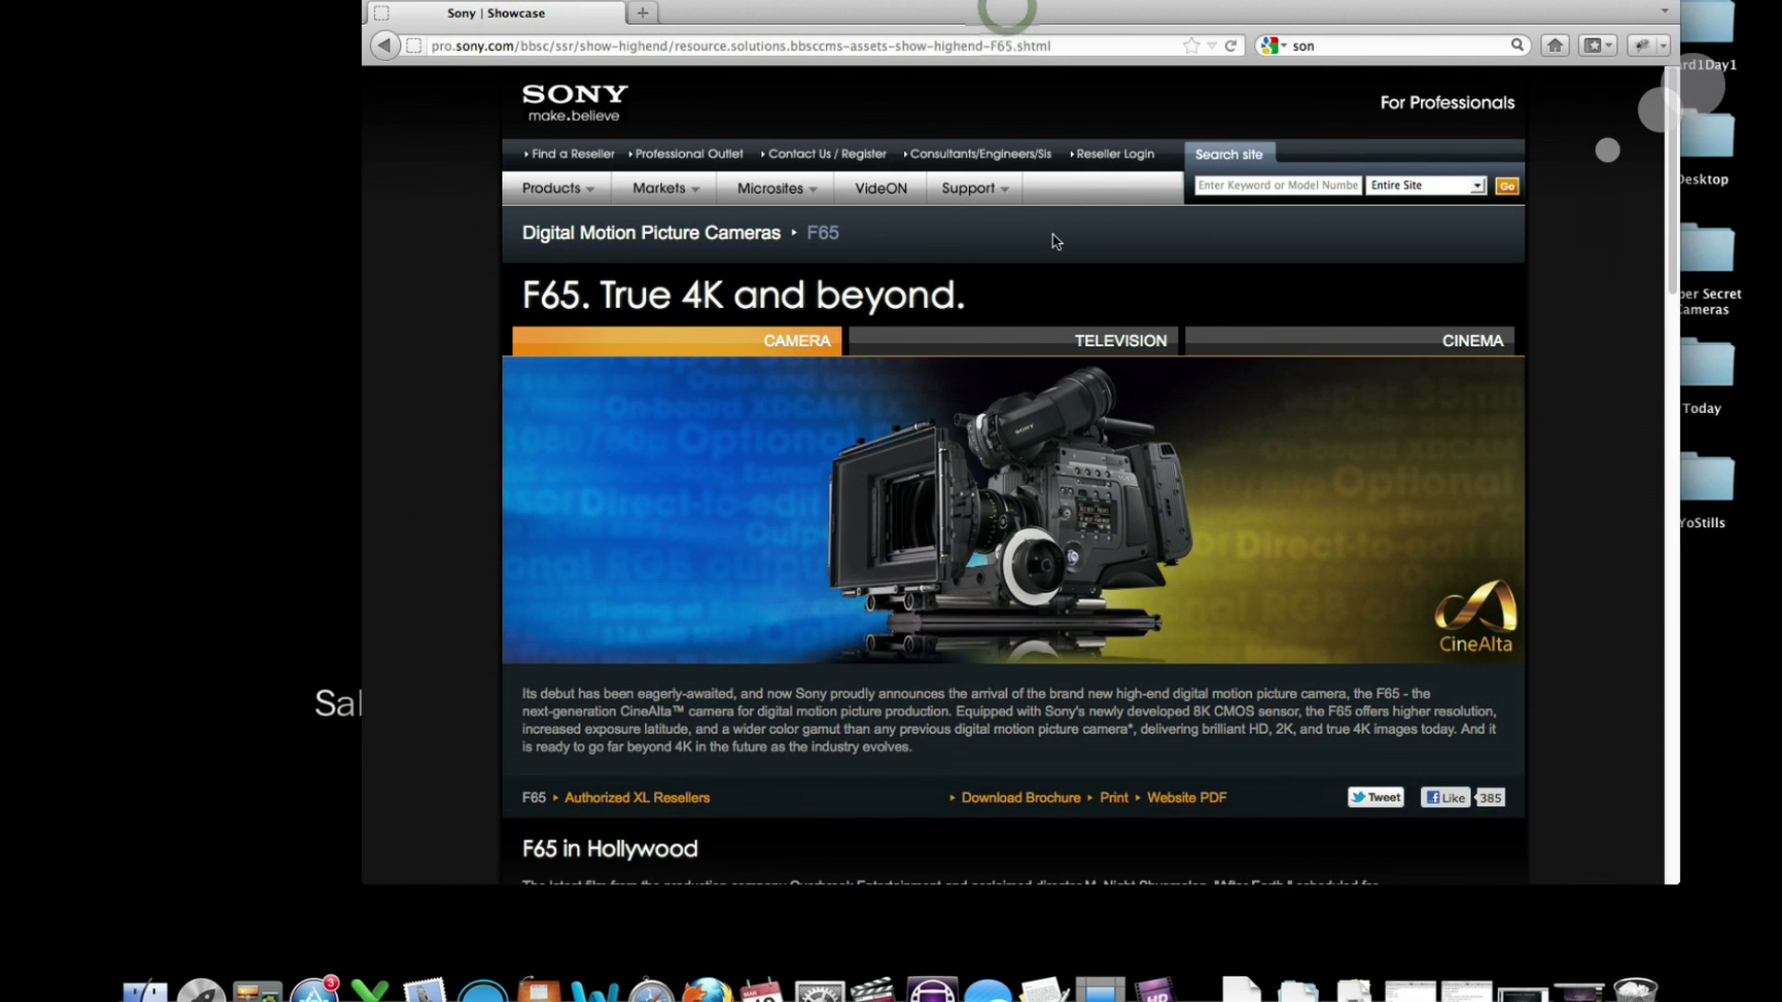
# On the TELEVISION tab, expand Direct-to-edit NLE and follow the SRPM-10 Final Cut v7 plug-in link.
pyautogui.click(1018, 343)
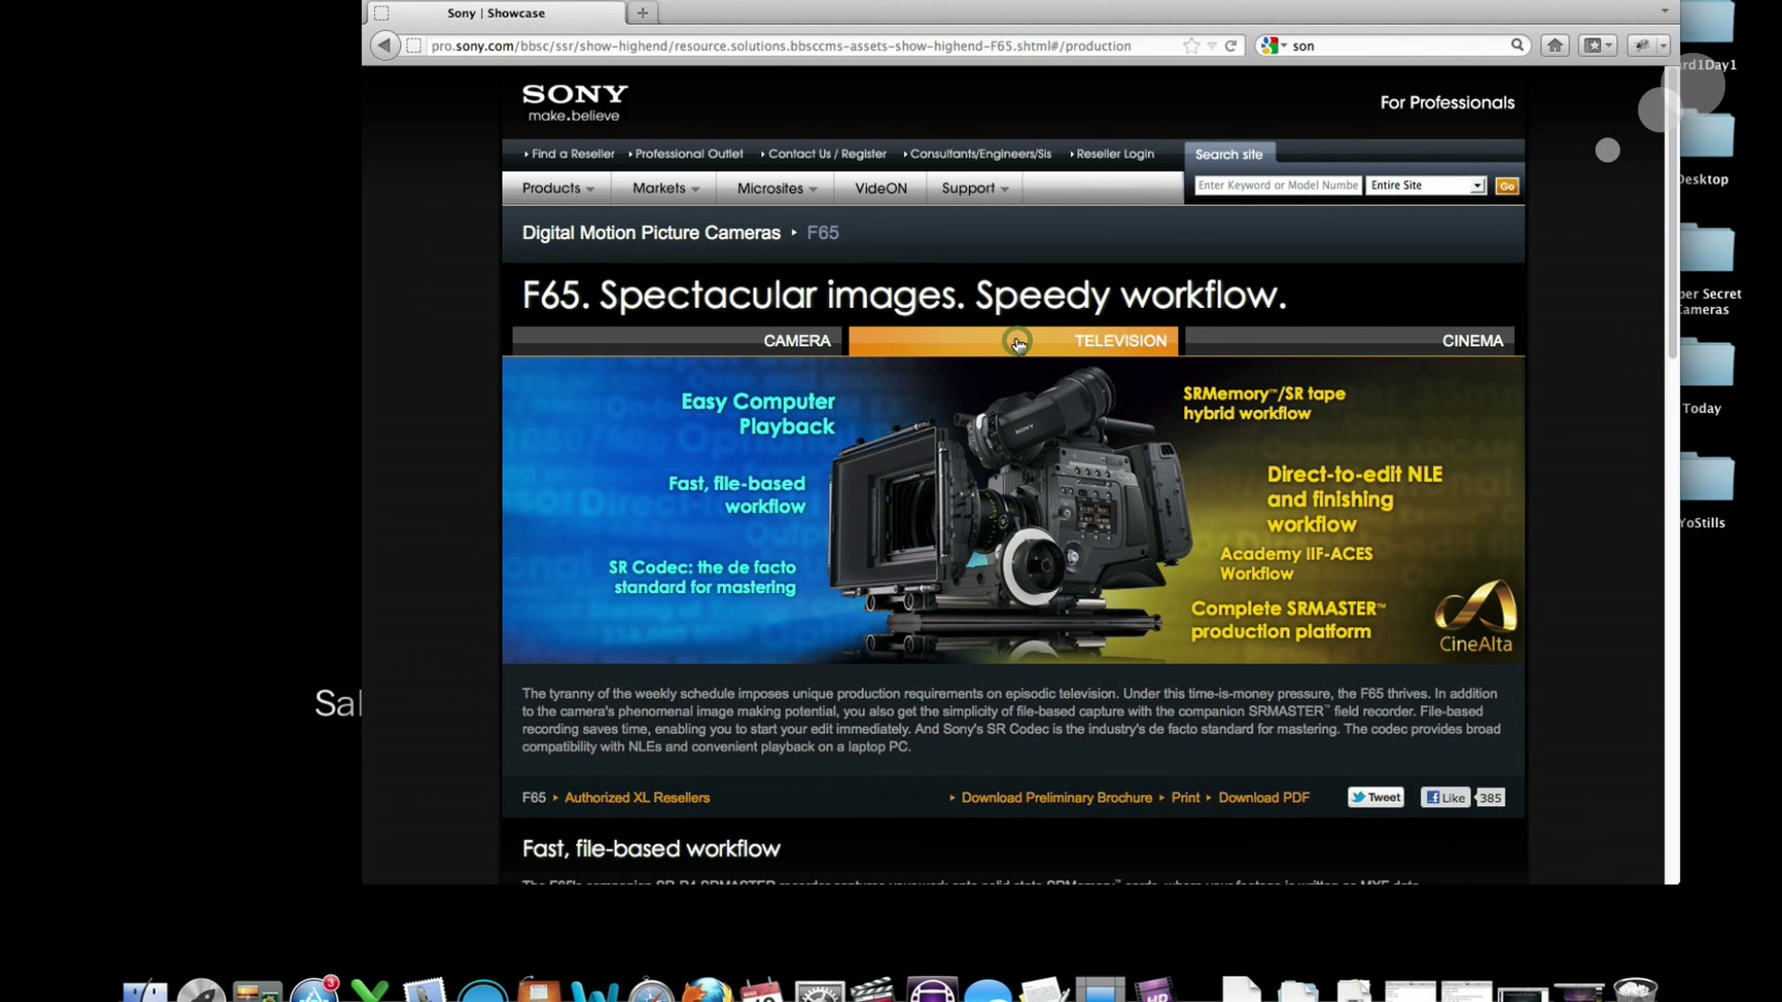
pyautogui.scroll(-5, 1018, 344)
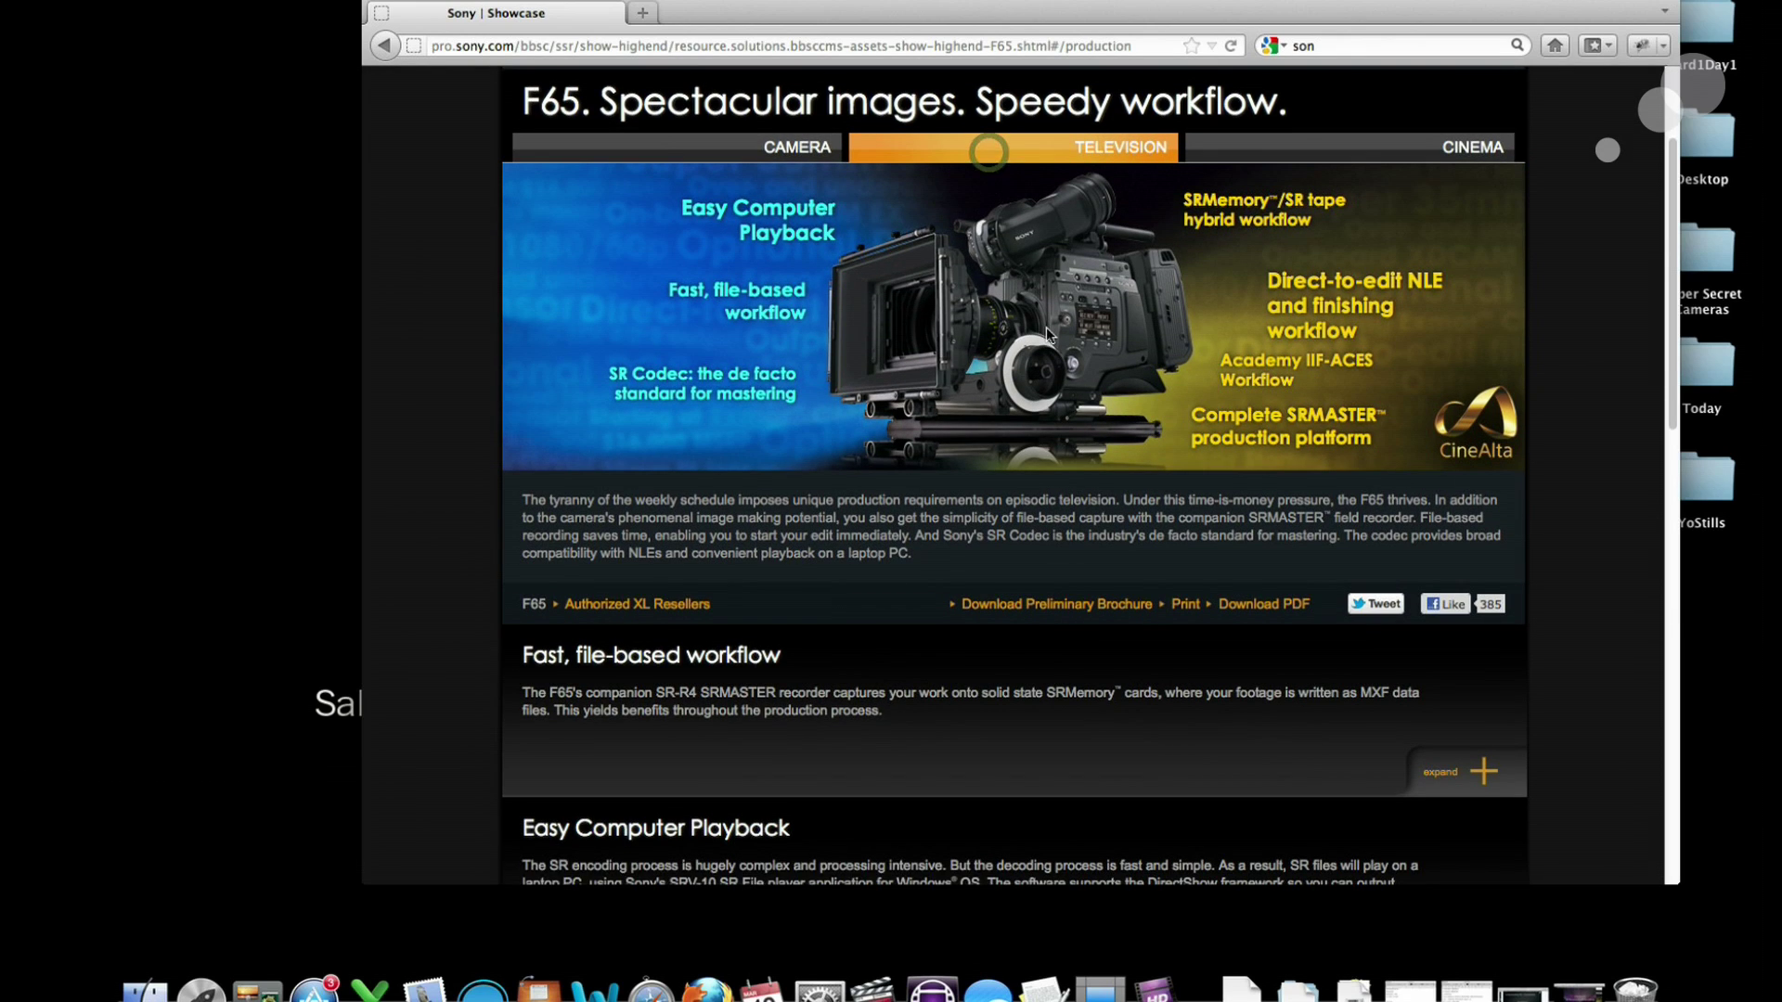
pyautogui.scroll(-7, 1046, 330)
pyautogui.scroll(-7, 1047, 334)
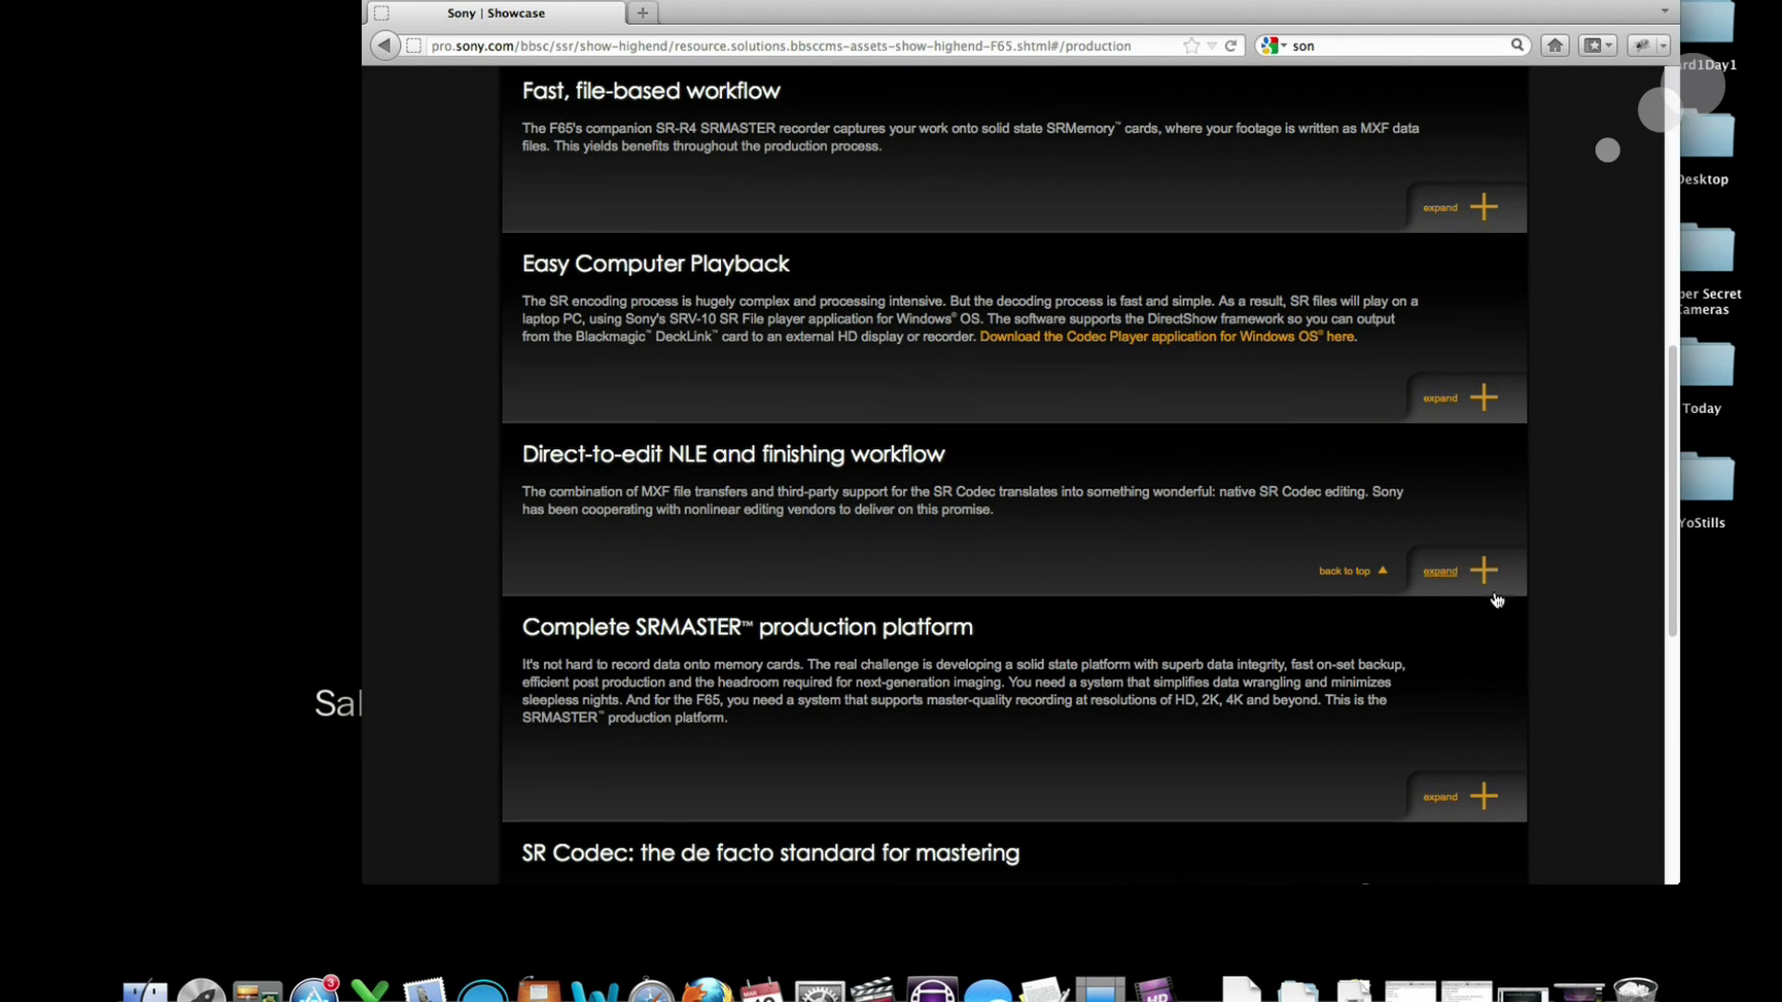
pyautogui.click(1483, 573)
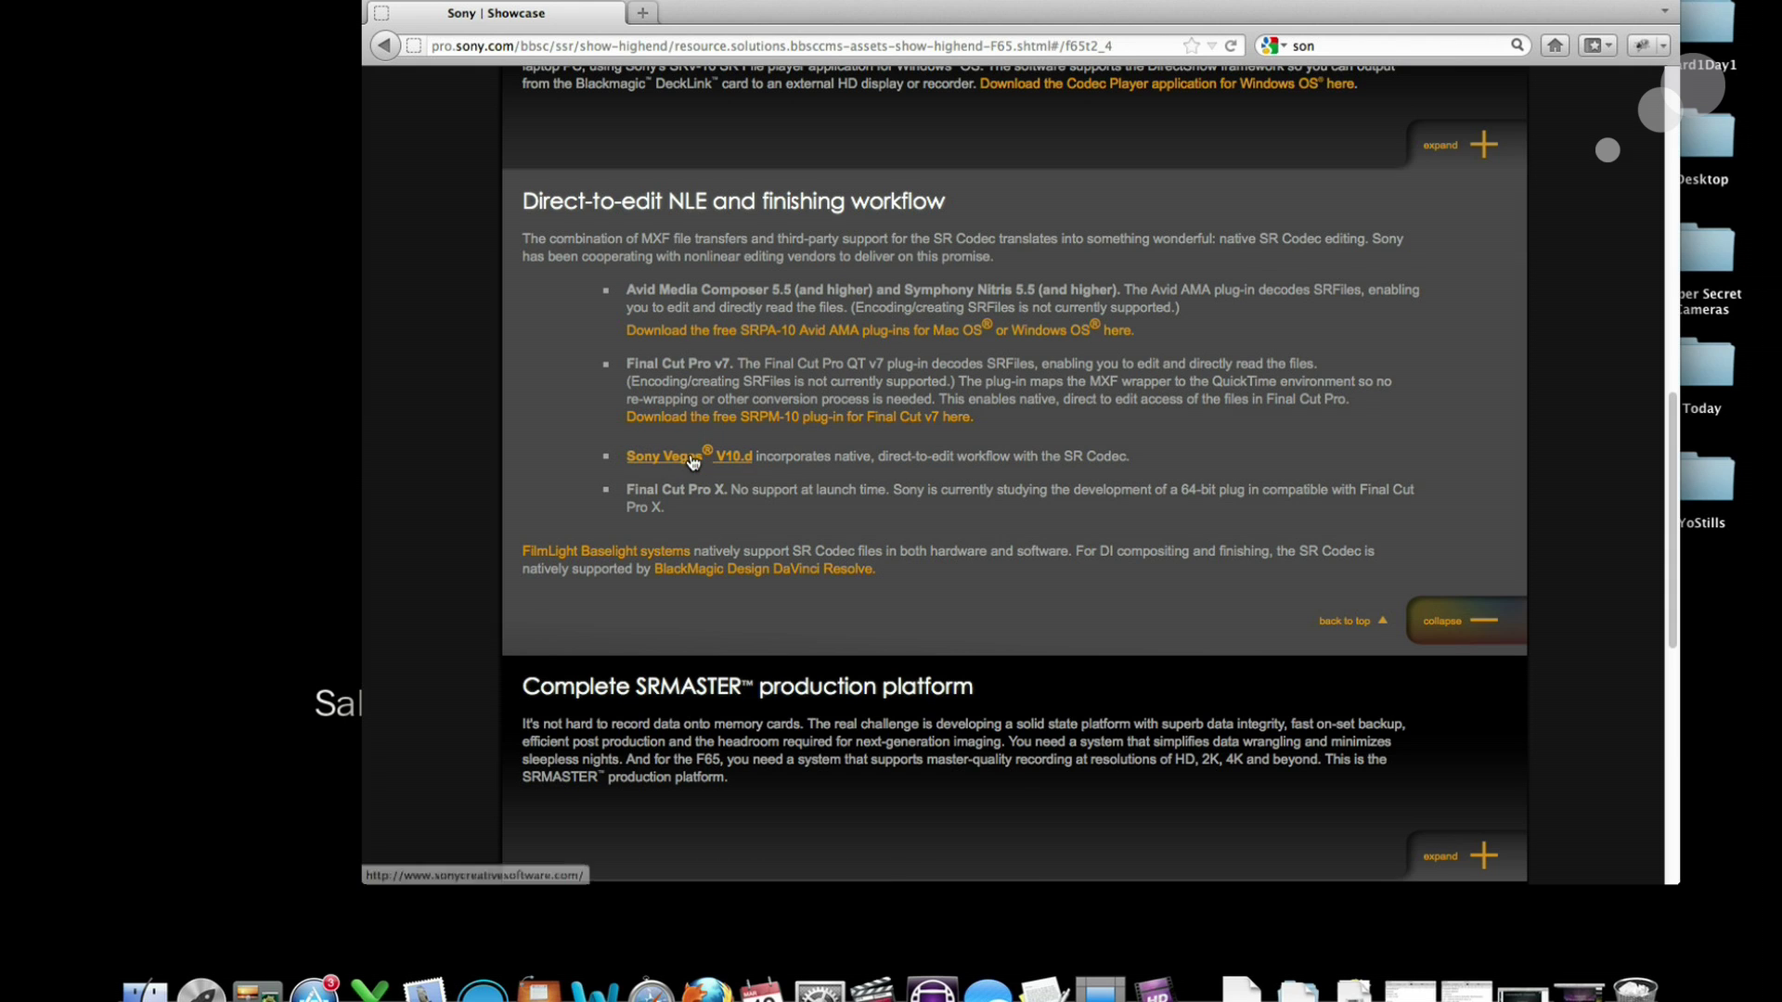
pyautogui.click(836, 417)
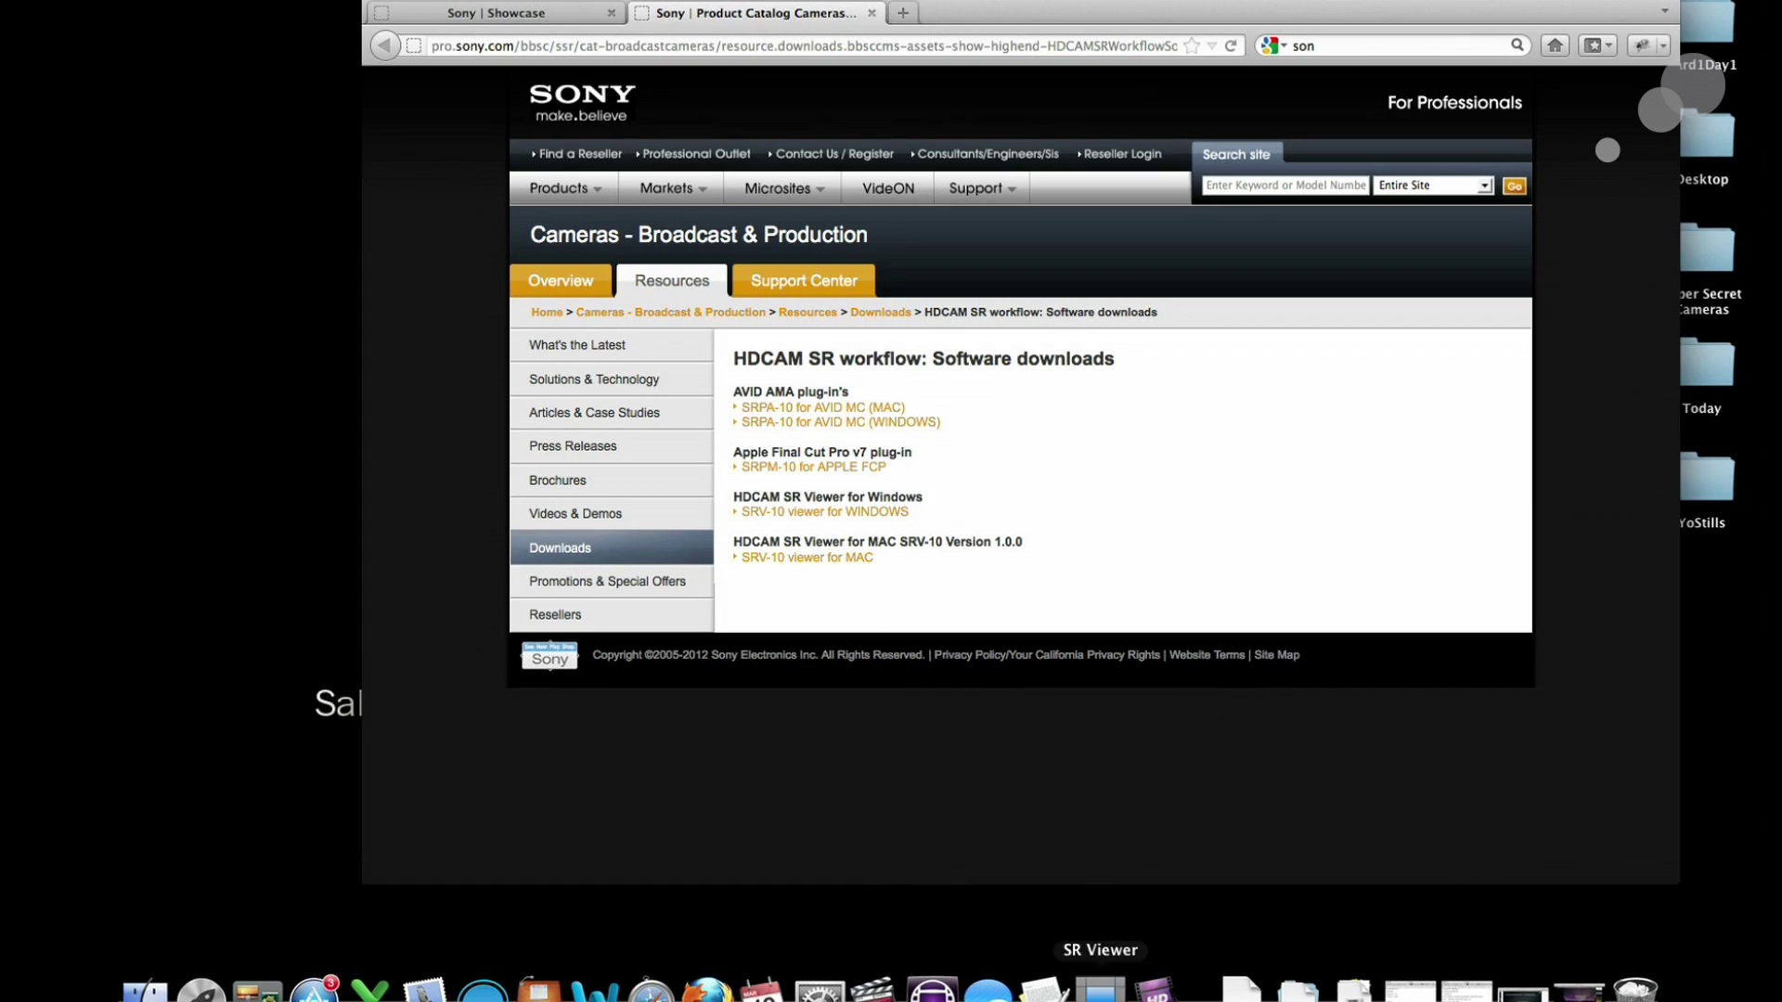
pyautogui.click(1100, 989)
# Scrub the turtle clip to 01:32:15:11 and the presenter clip to 00:03:04:11.
pyautogui.click(548, 436)
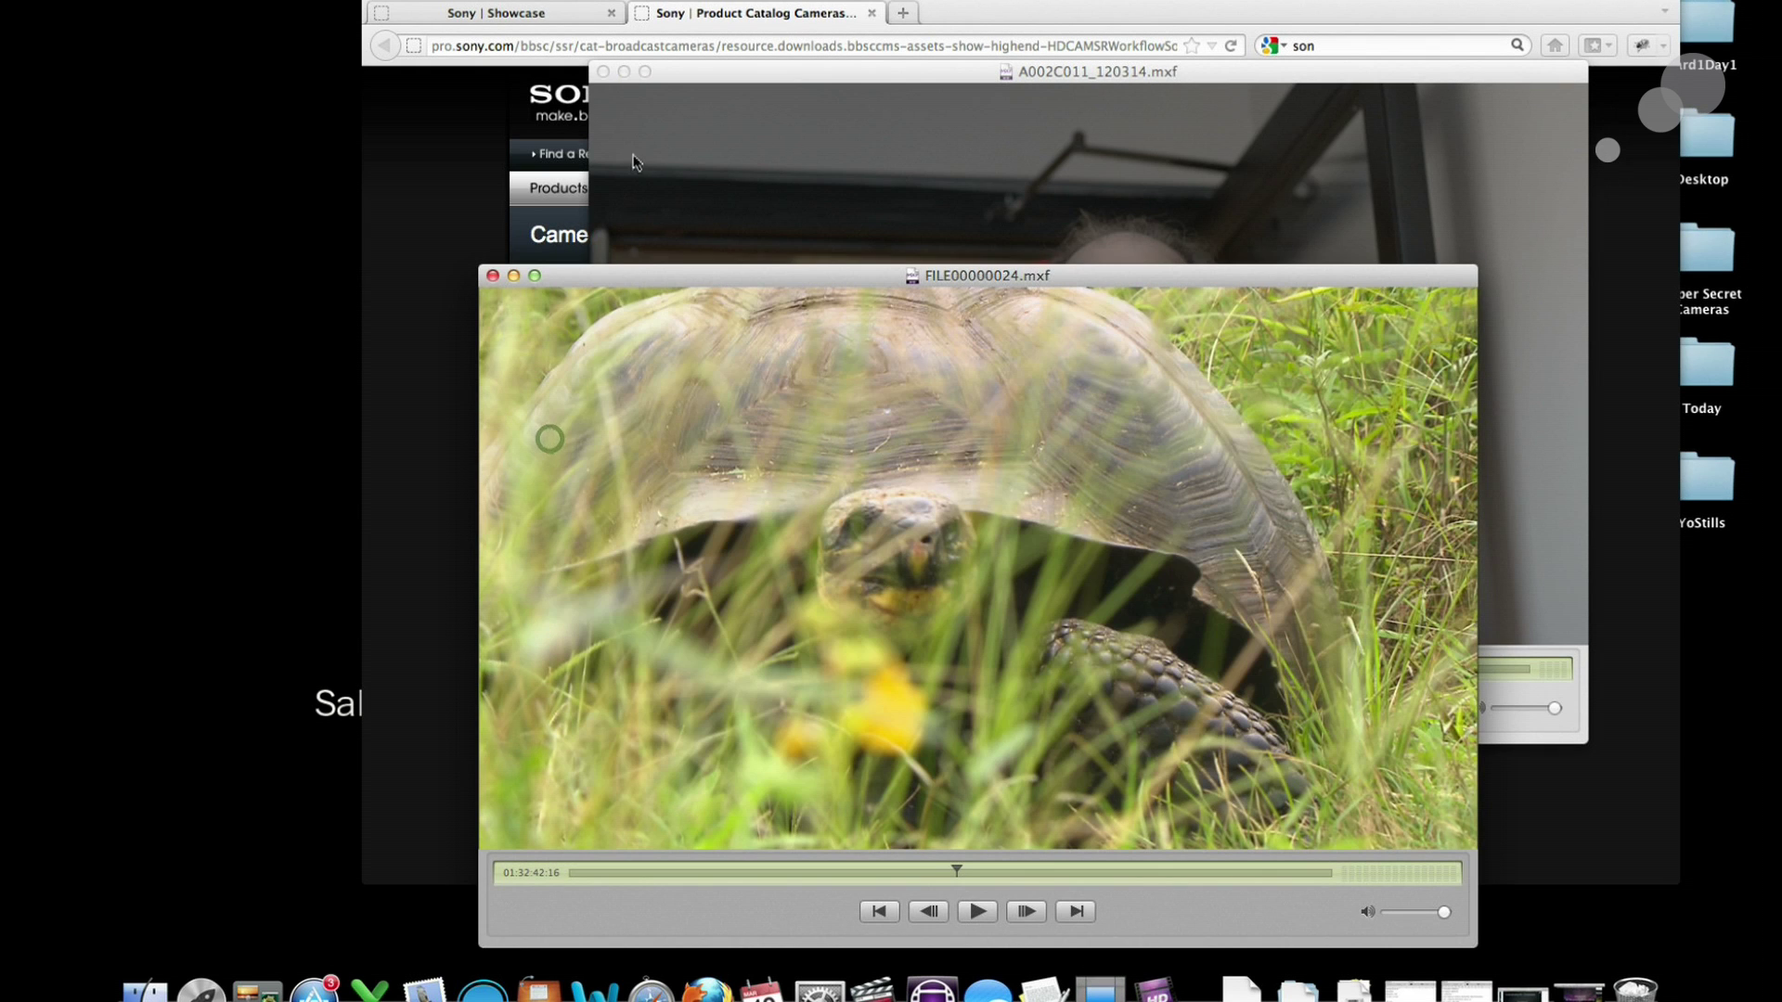
pyautogui.moveTo(631, 276); pyautogui.dragTo(350, 185)
pyautogui.click(334, 783)
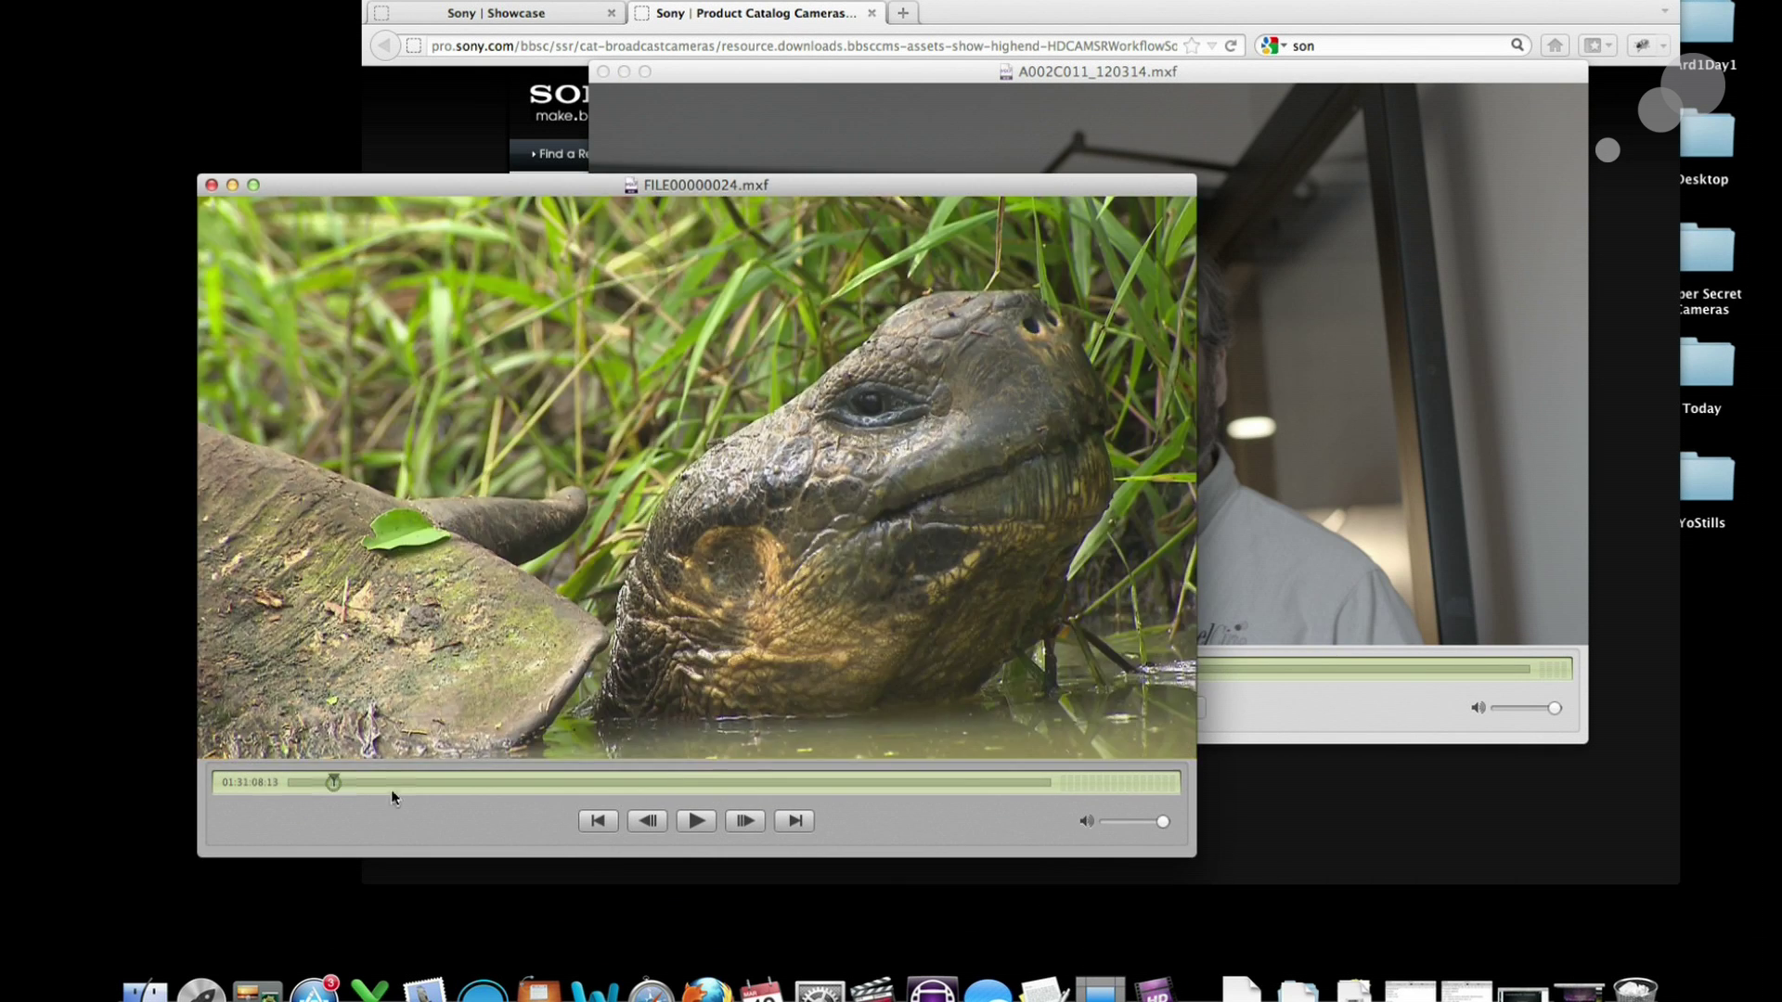
pyautogui.moveTo(391, 796); pyautogui.dragTo(577, 808)
pyautogui.click(1311, 490)
pyautogui.moveTo(748, 669); pyautogui.dragTo(1104, 661)
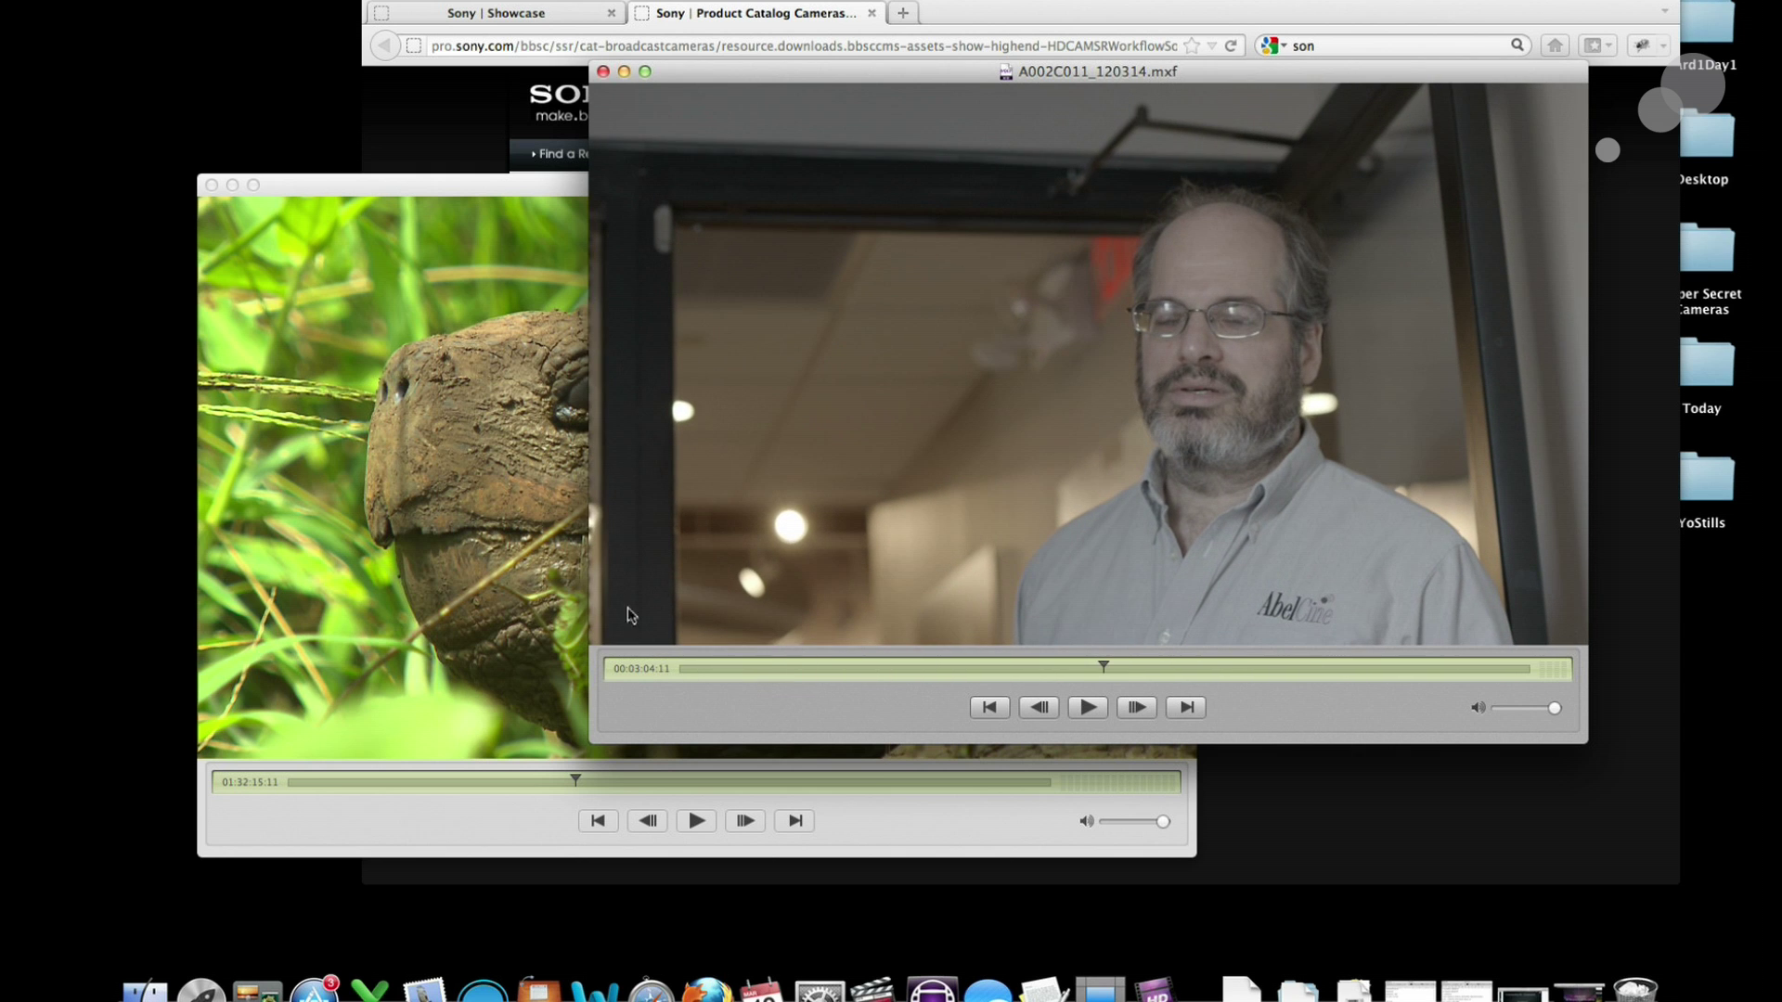
pyautogui.click(333, 310)
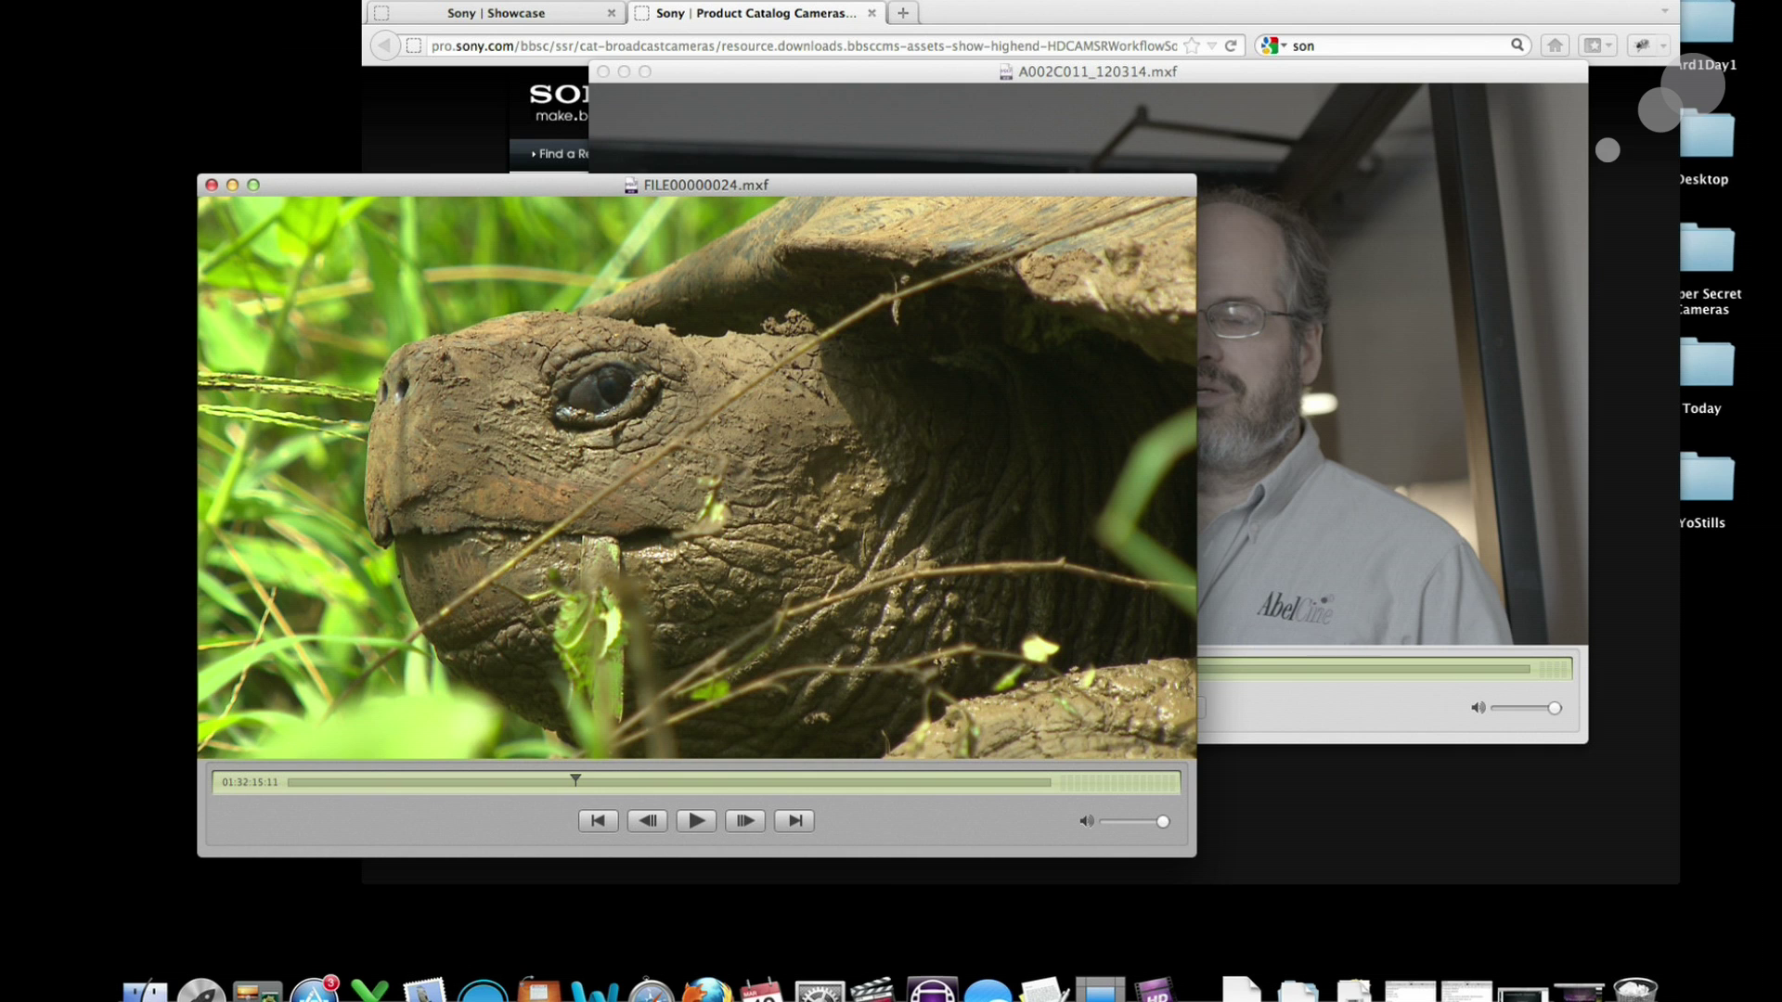
pyautogui.click(181, 0)
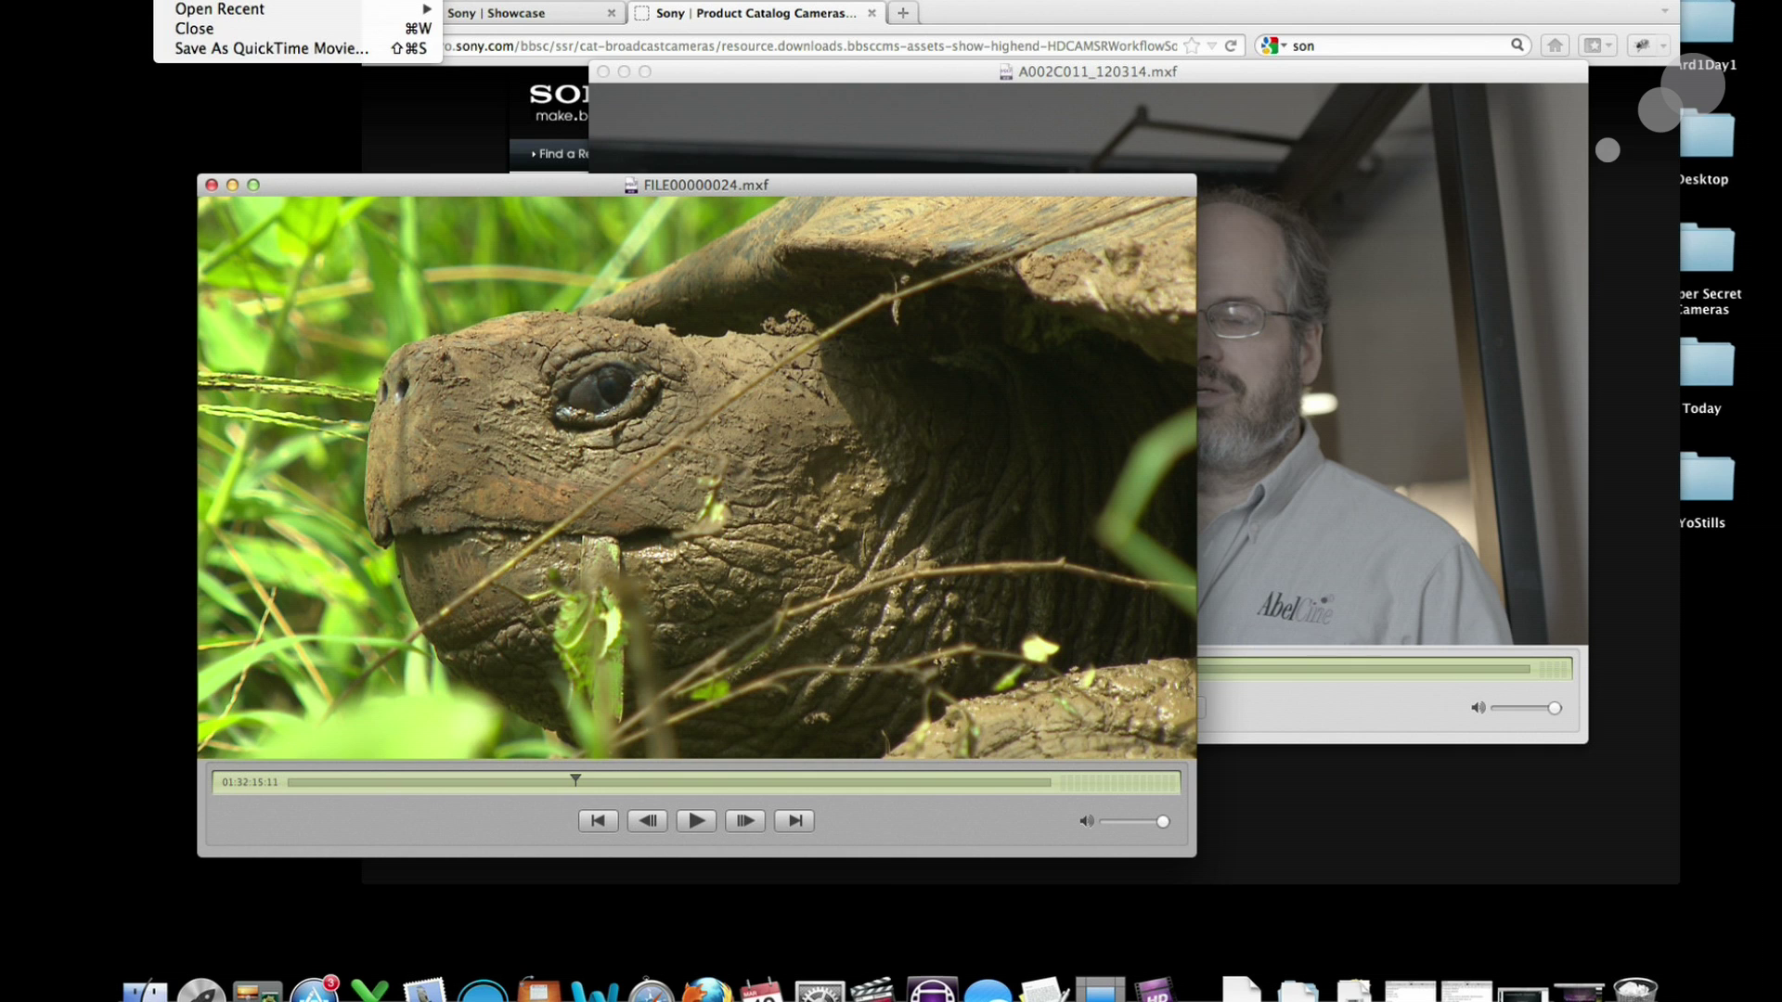
# Abandon the turtle clip's QuickTime export and step the presenter clip back to 00:03:03:11.
pyautogui.click(244, 50)
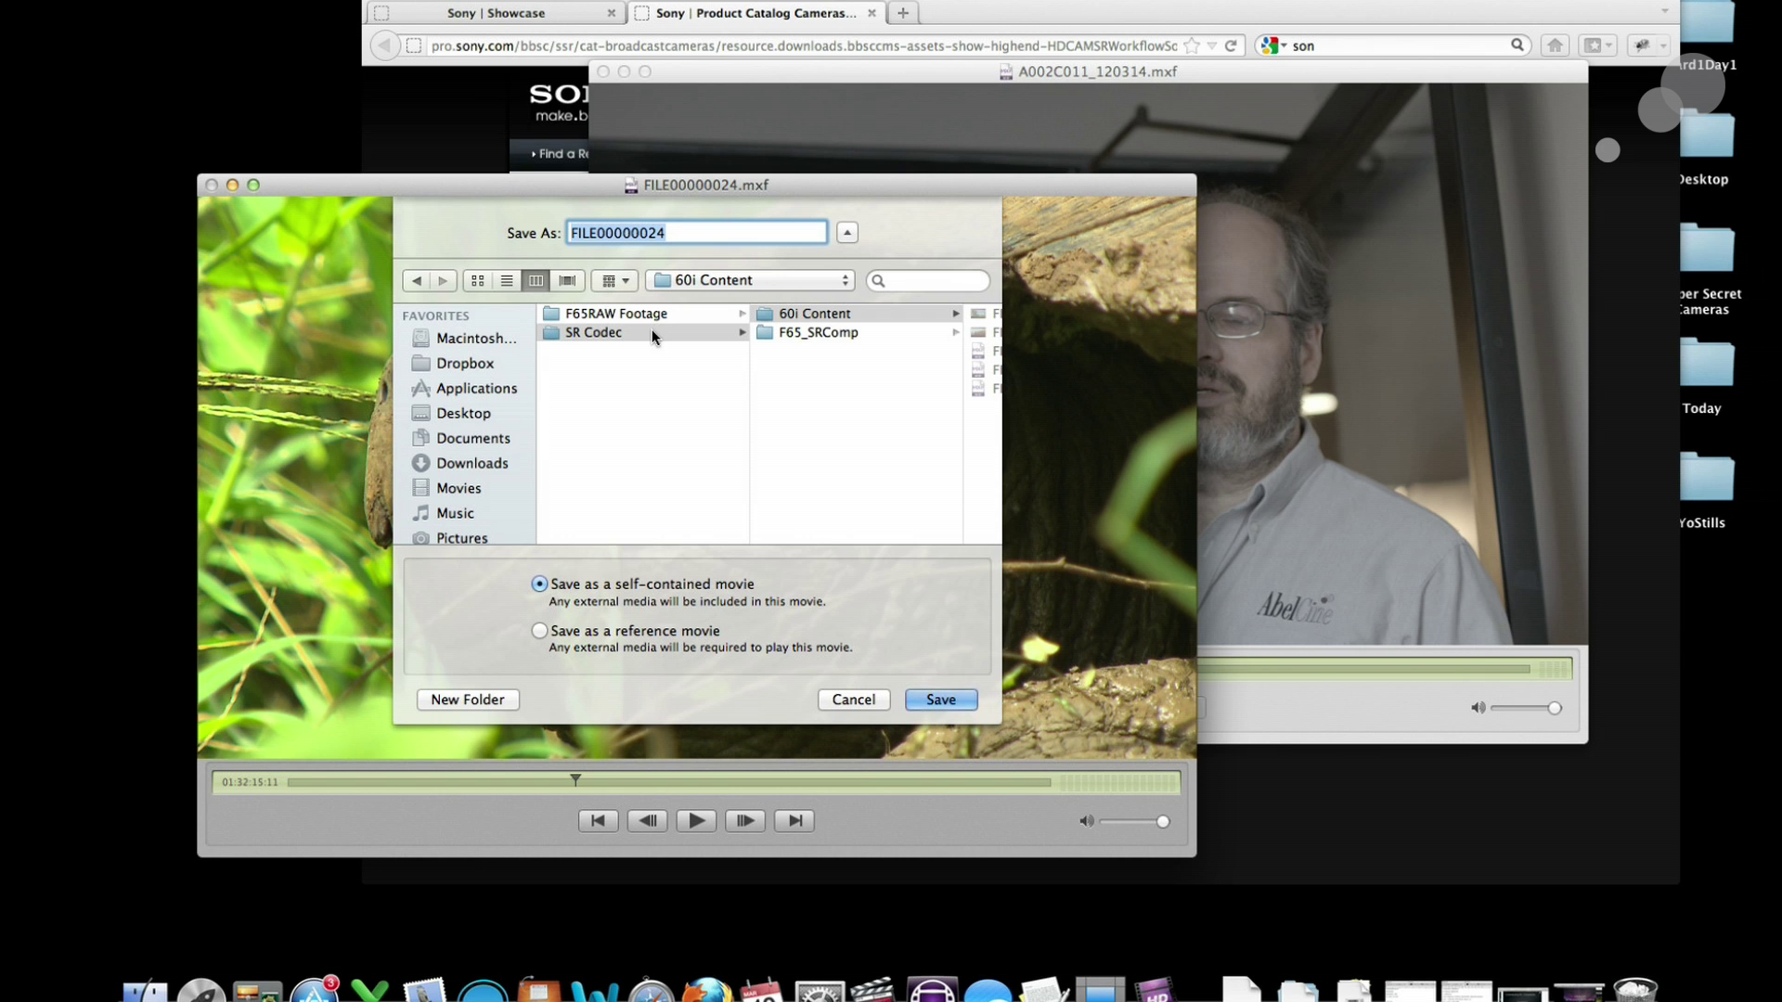
pyautogui.click(850, 699)
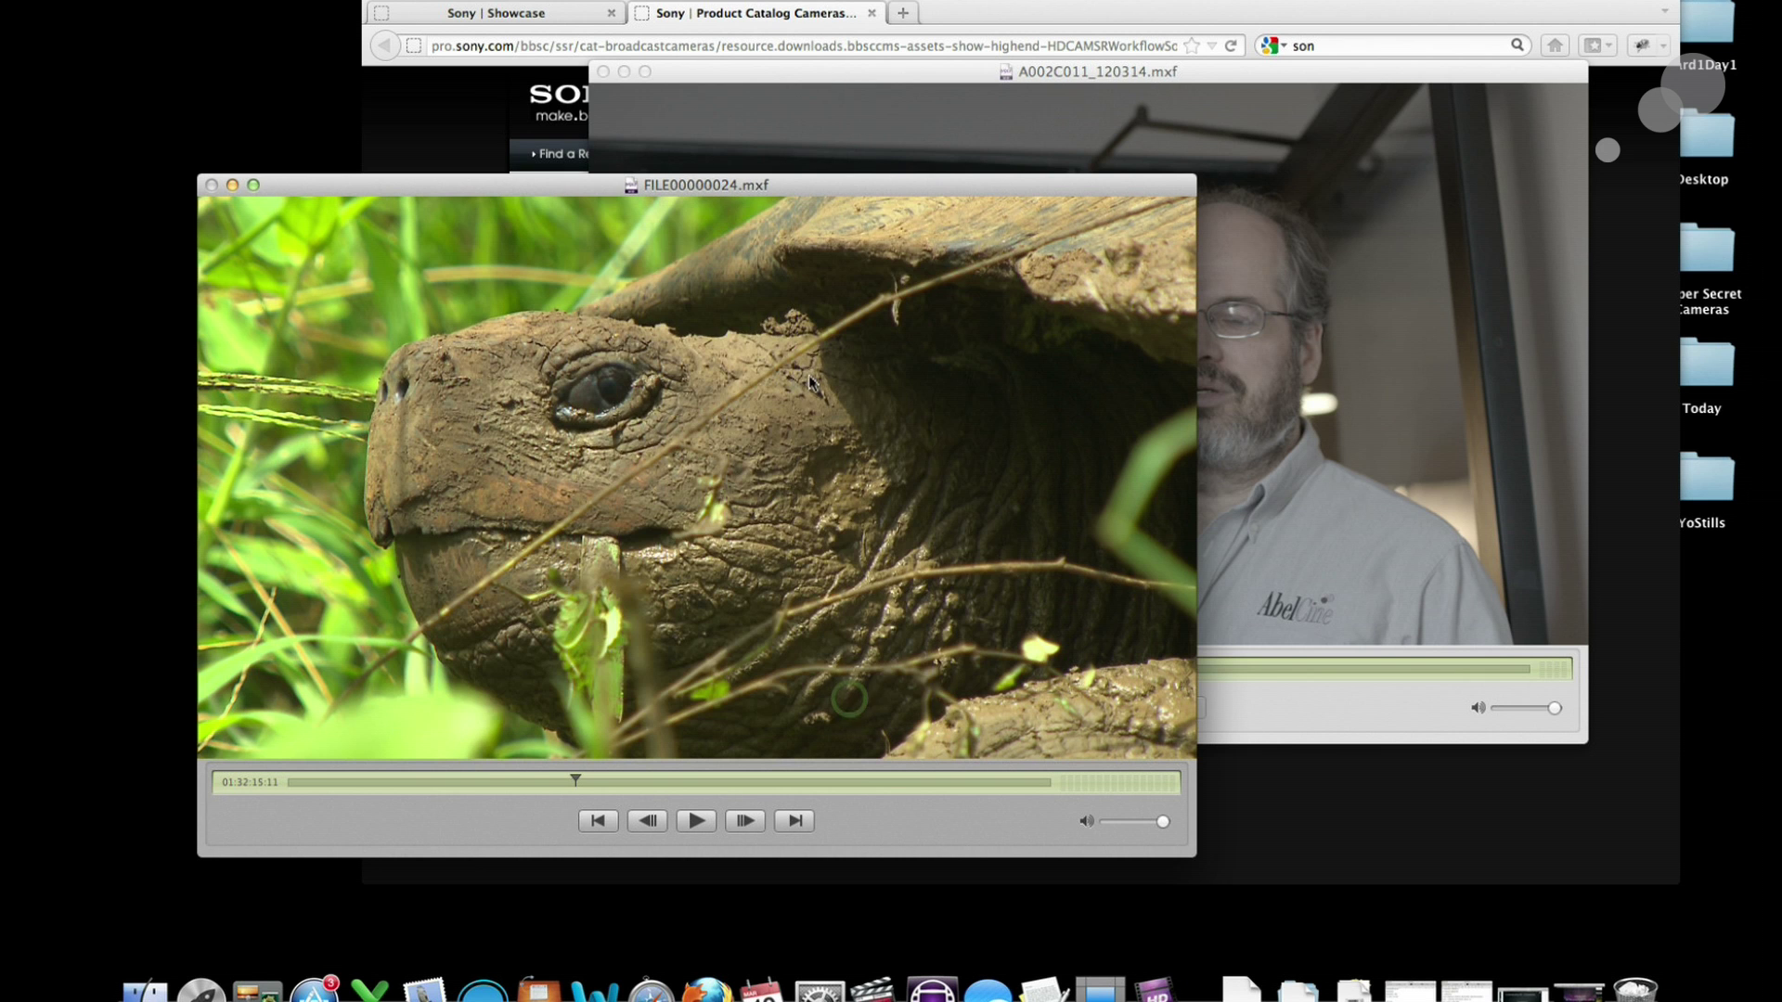
pyautogui.click(1295, 357)
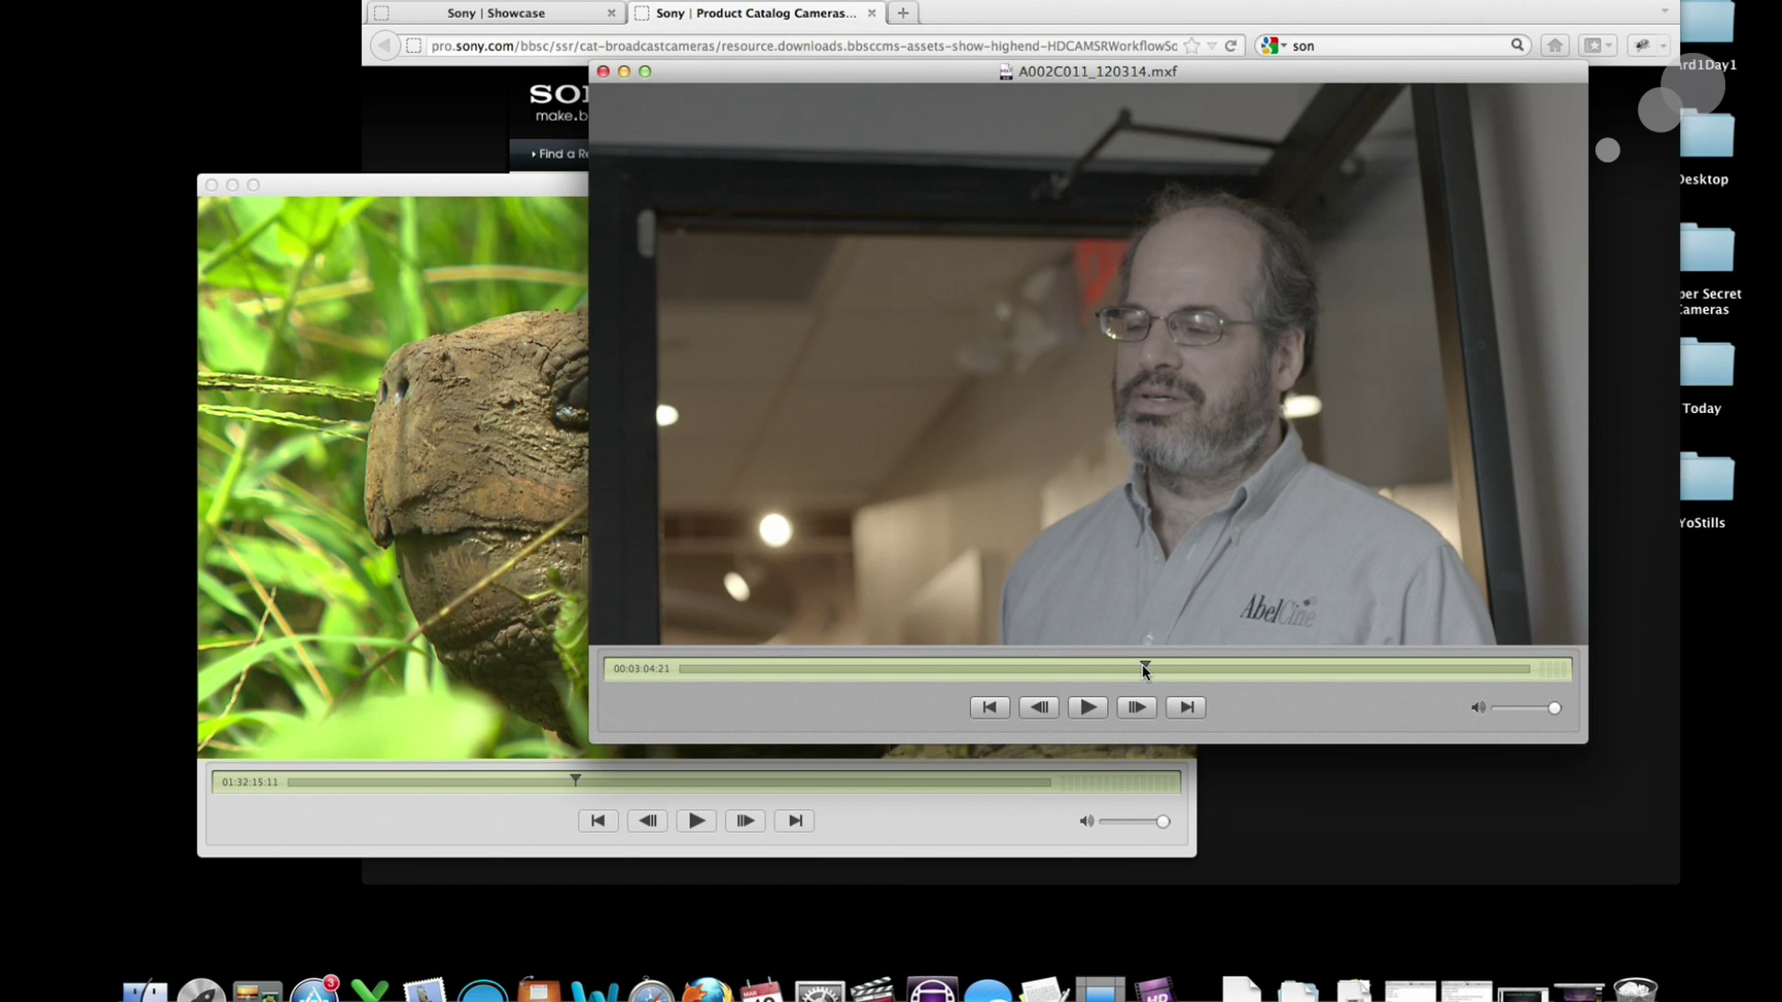
pyautogui.moveTo(1226, 672); pyautogui.dragTo(993, 707)
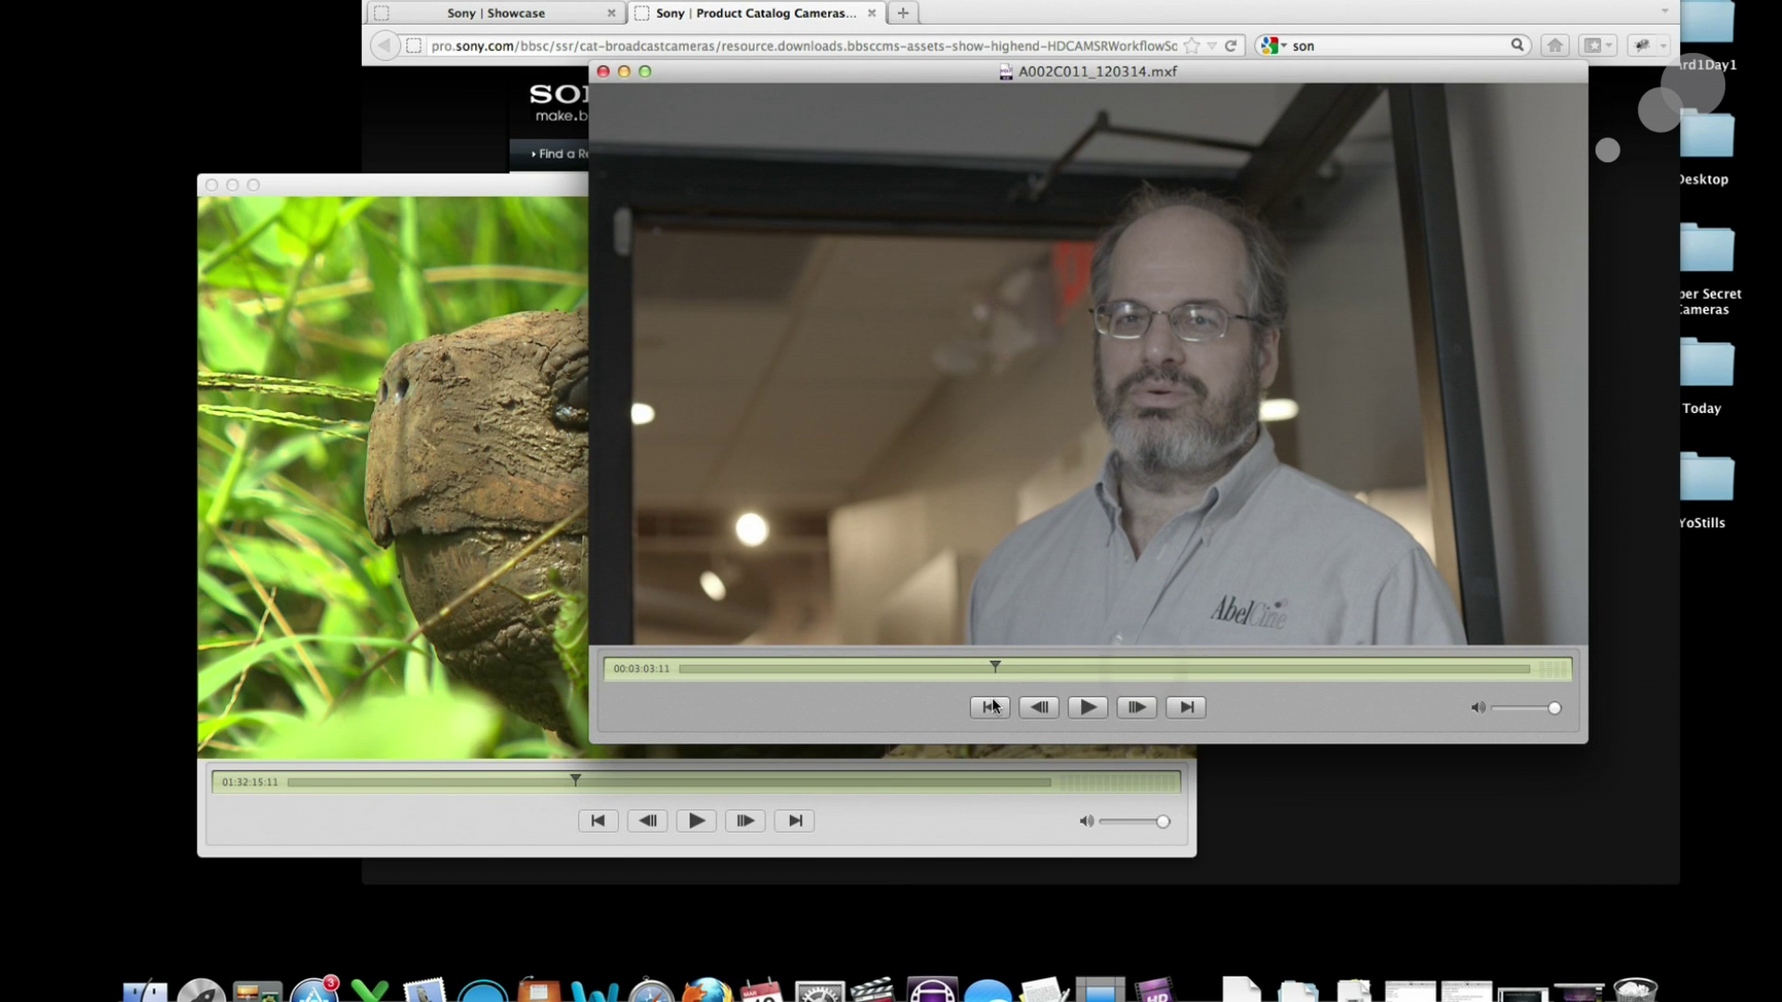
# Minimize both the tortoise and A002C011 clip players.
pyautogui.click(583, 247)
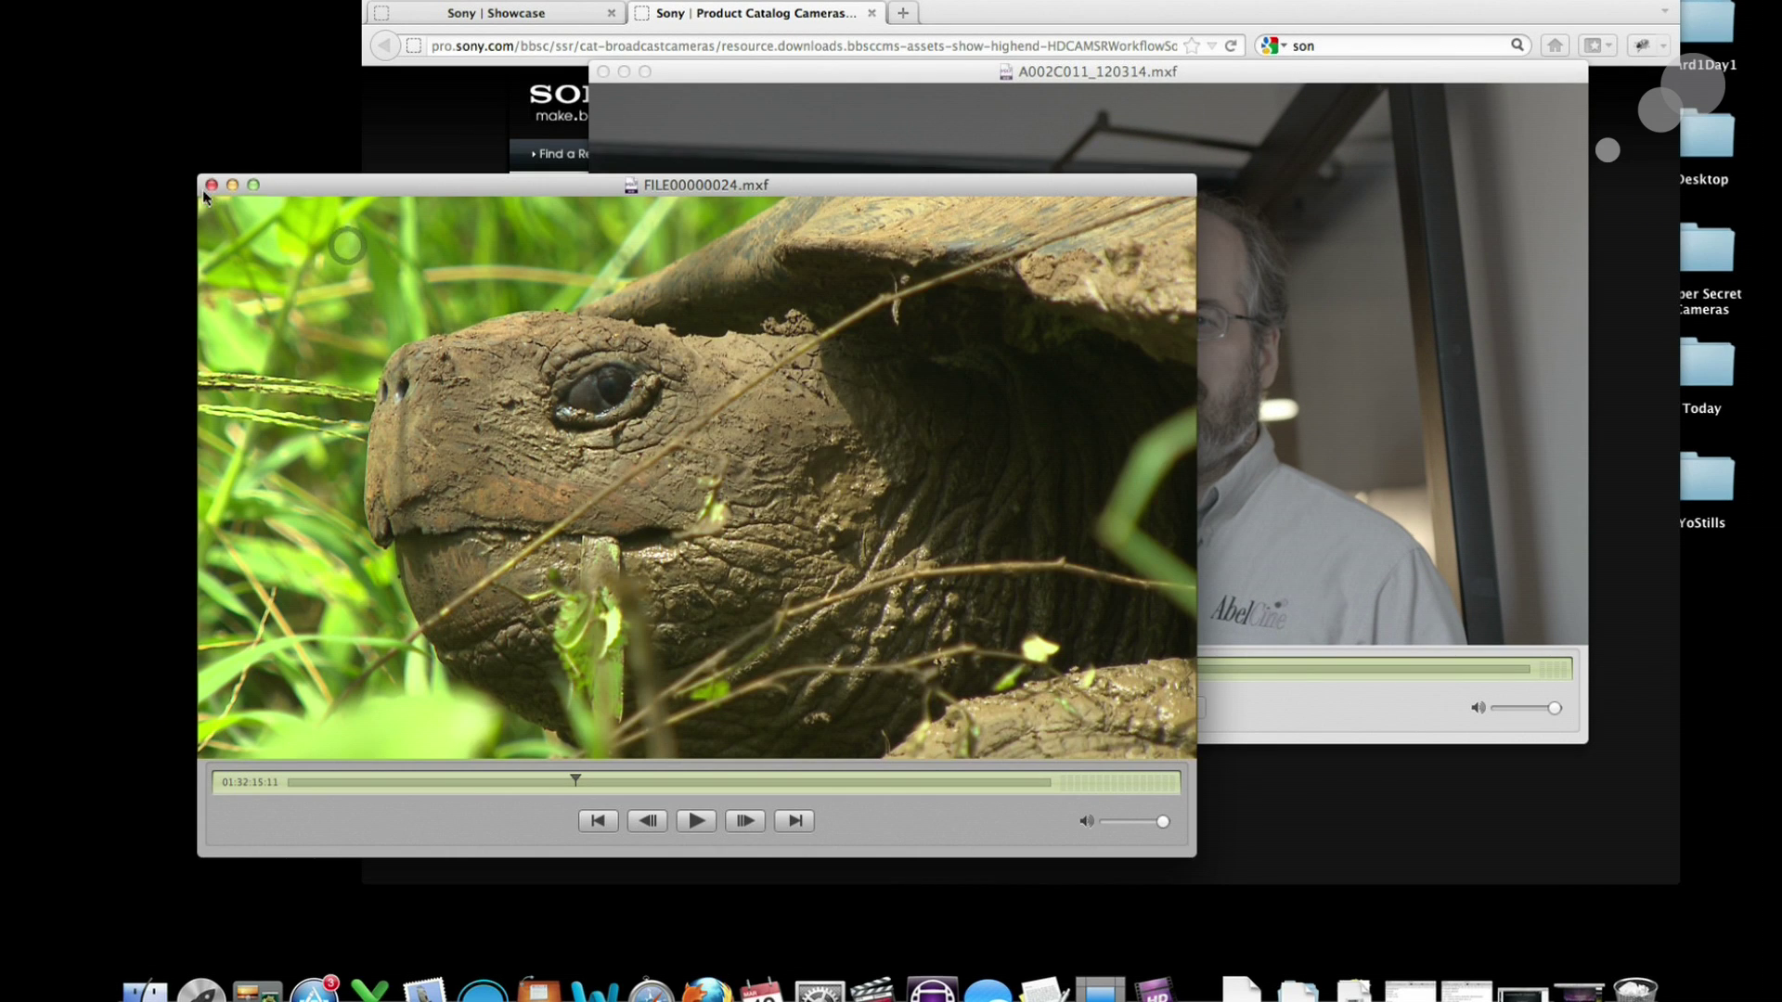
pyautogui.click(232, 186)
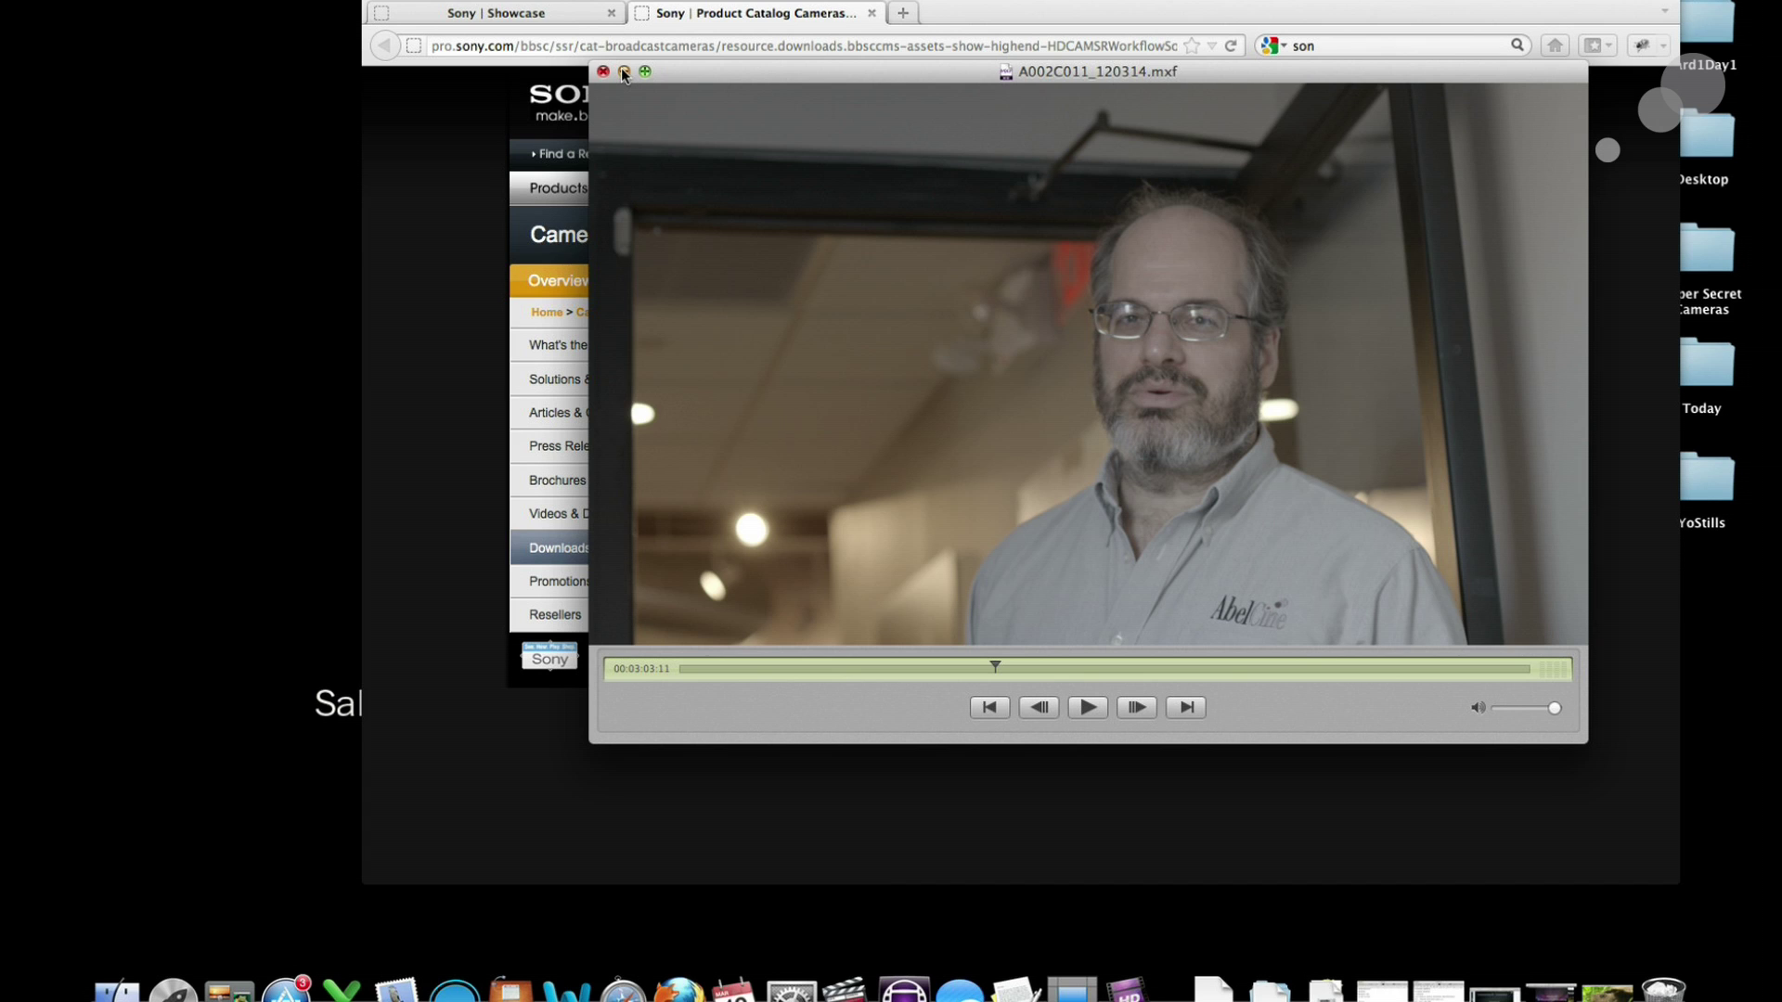
pyautogui.click(624, 73)
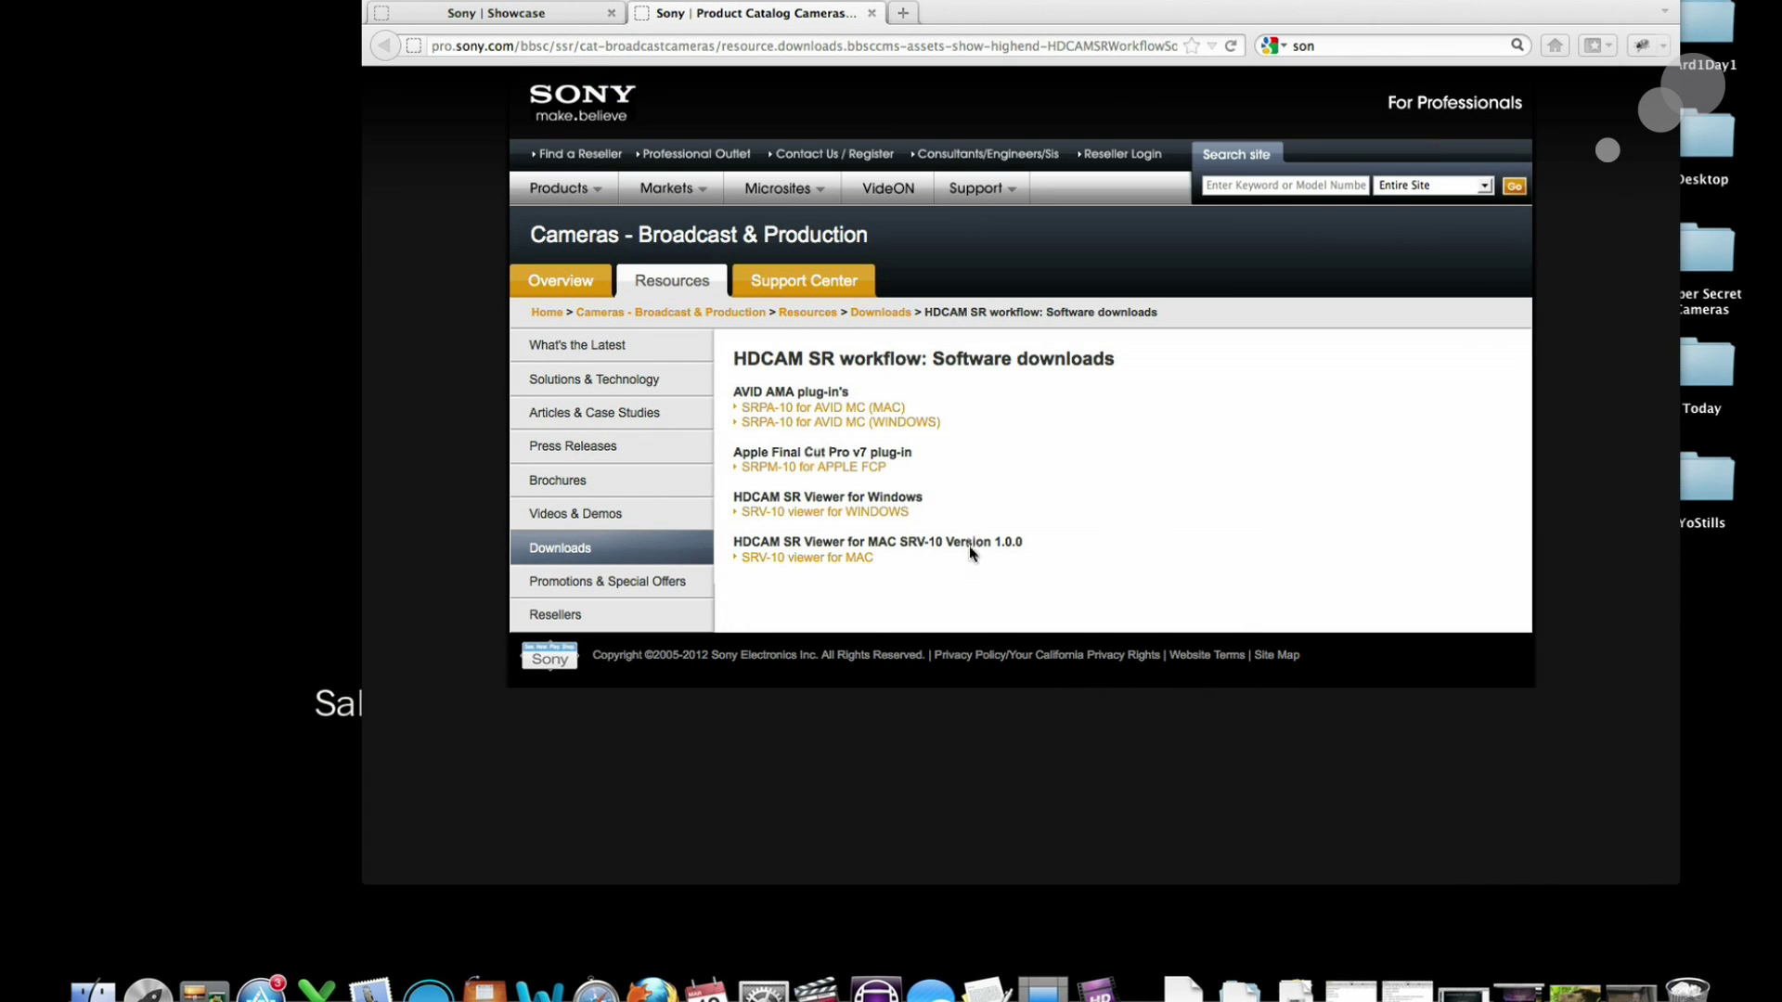
# Review the SRV-10 viewer downloads, then return to the Finder folder holding the clip.
pyautogui.click(1218, 469)
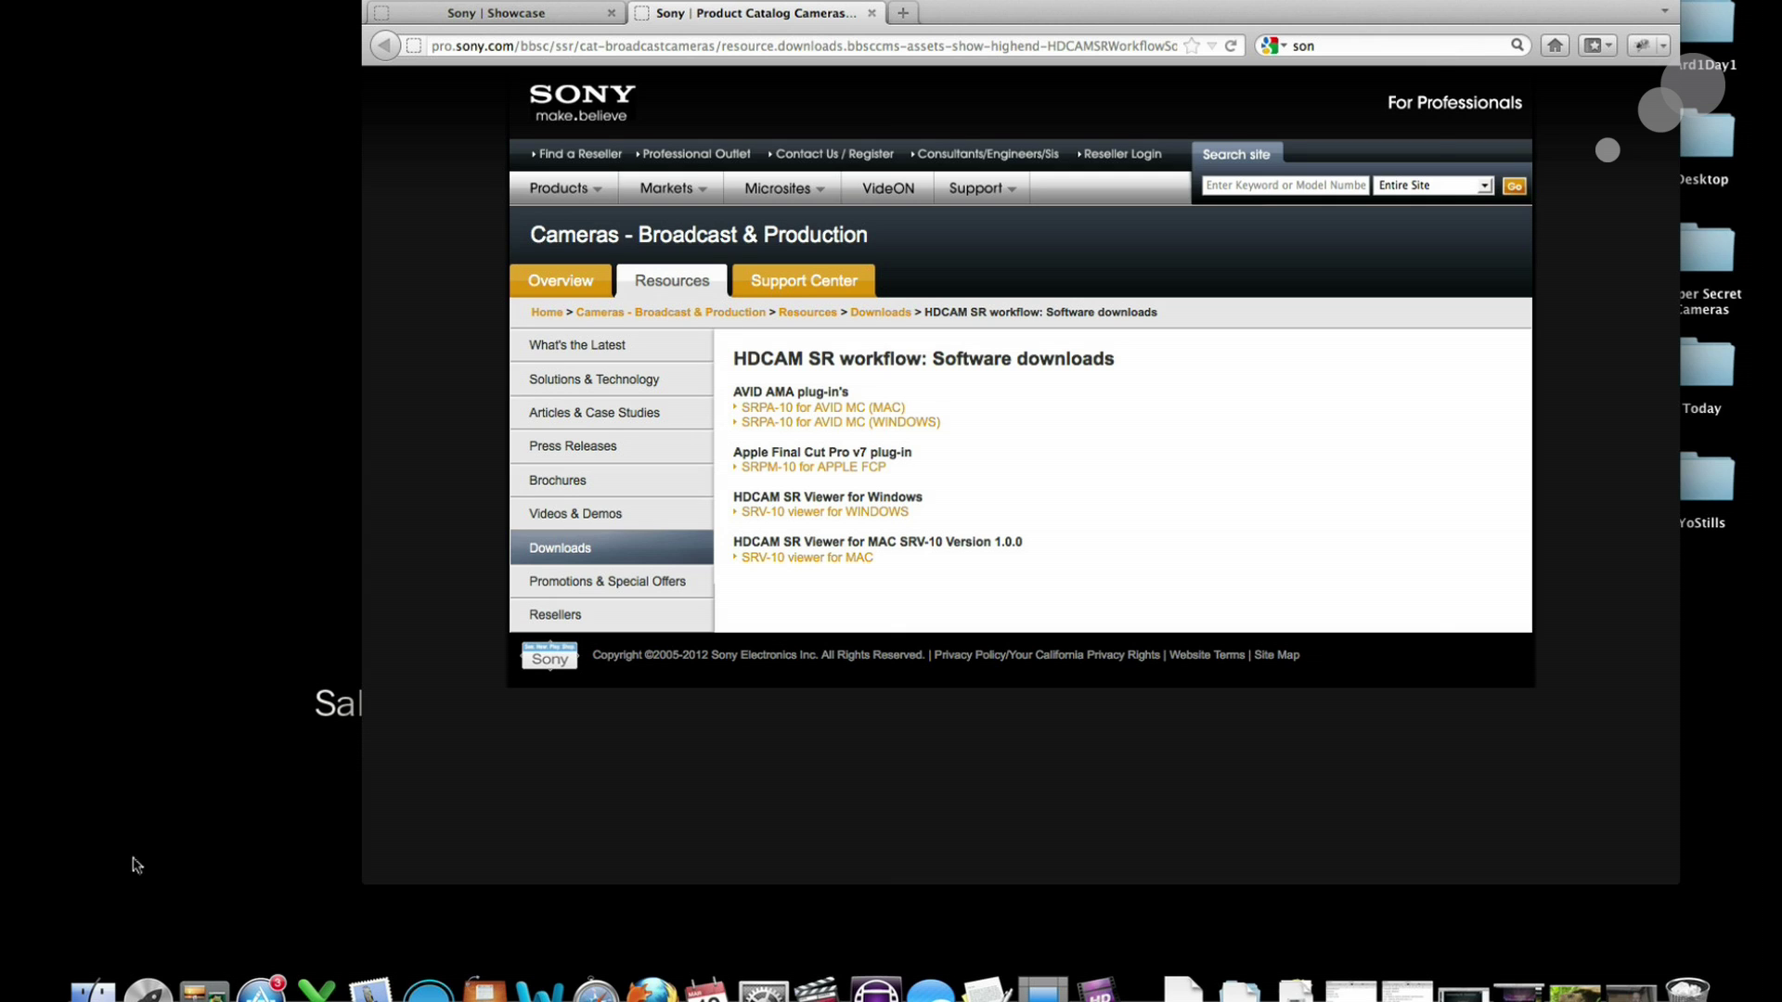
pyautogui.click(93, 989)
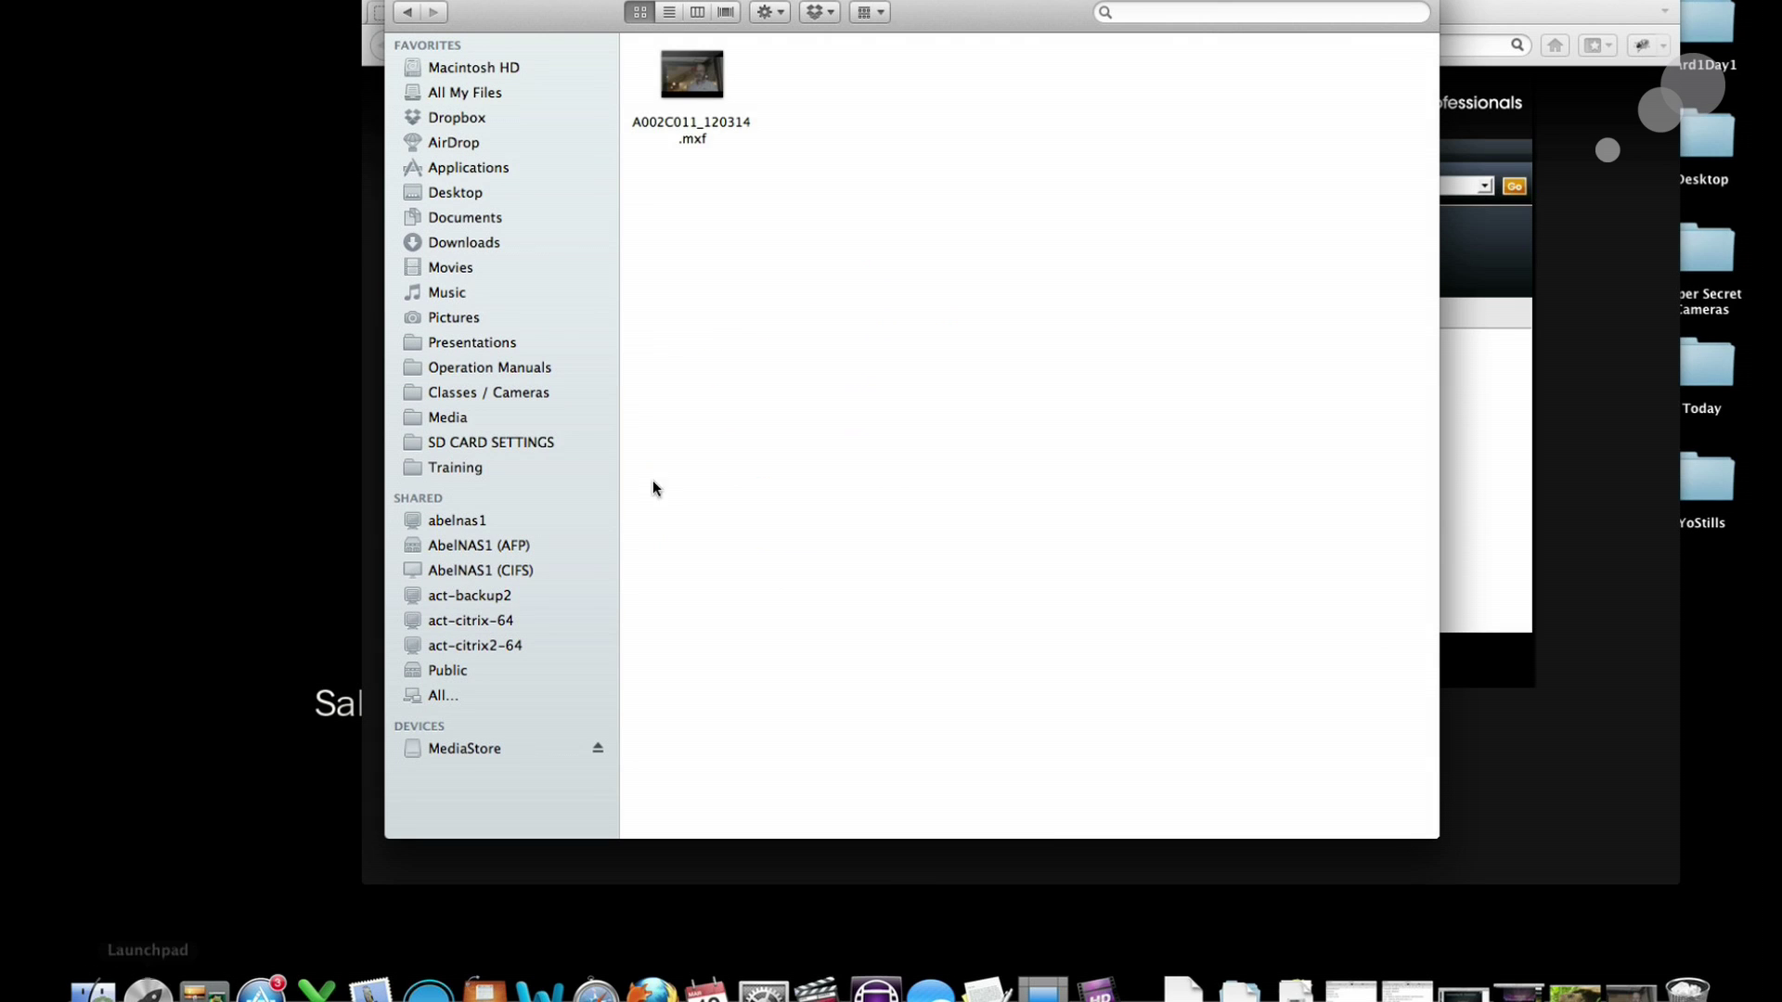
# Preview A002C011_120314.mxf in Quick Look, close it, and slide the Finder window right.
pyautogui.click(682, 149)
pyautogui.press('space')
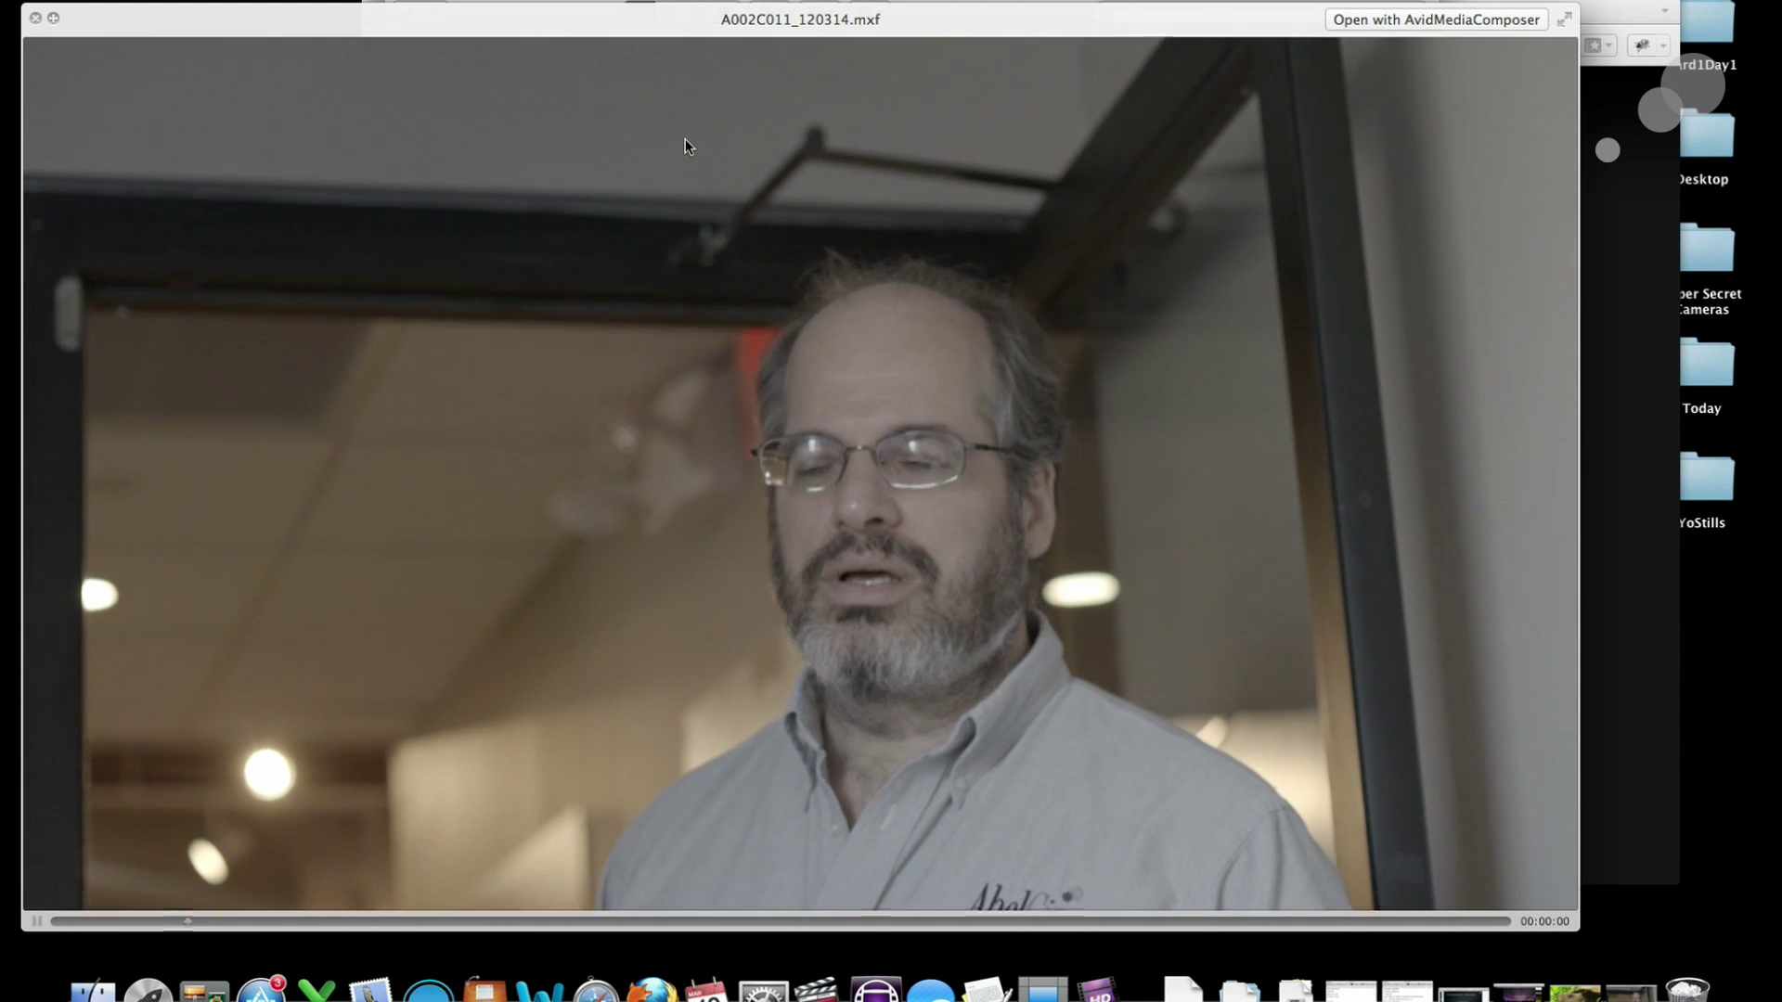
pyautogui.press('space')
pyautogui.click(664, 273)
pyautogui.moveTo(505, 10); pyautogui.dragTo(760, 9)
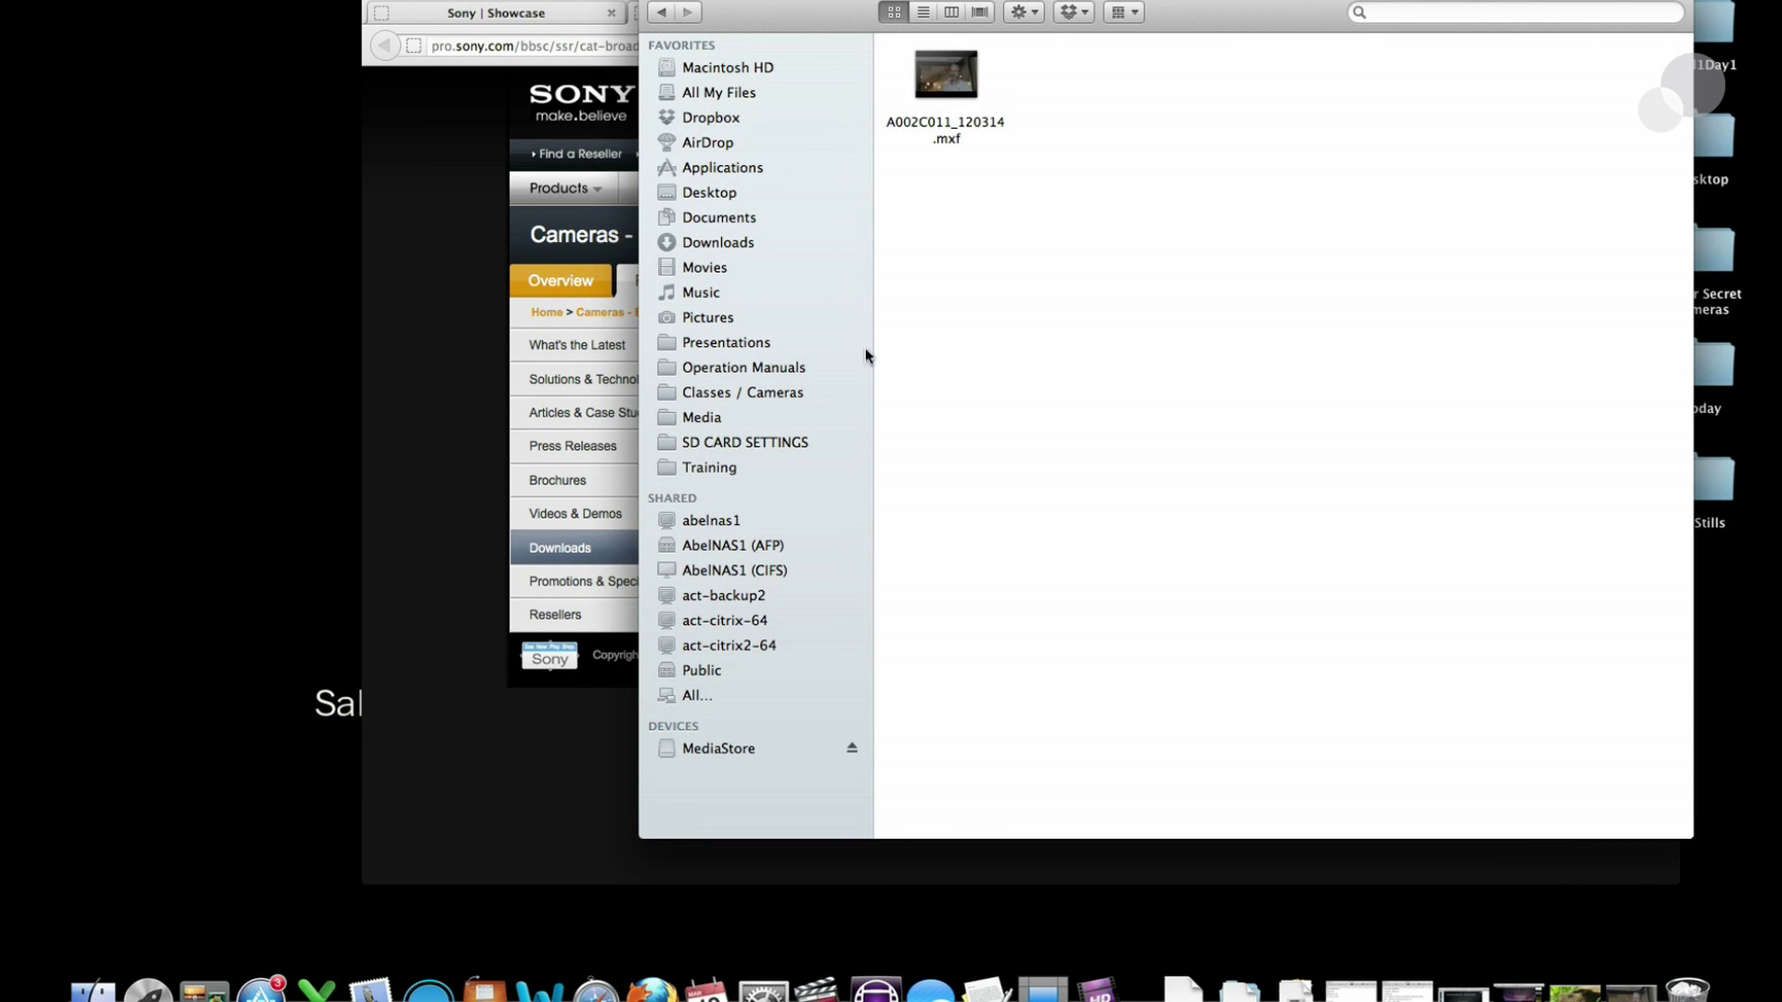
# In Final Cut Pro, create a new sequence and open Sequence 2.
pyautogui.click(826, 986)
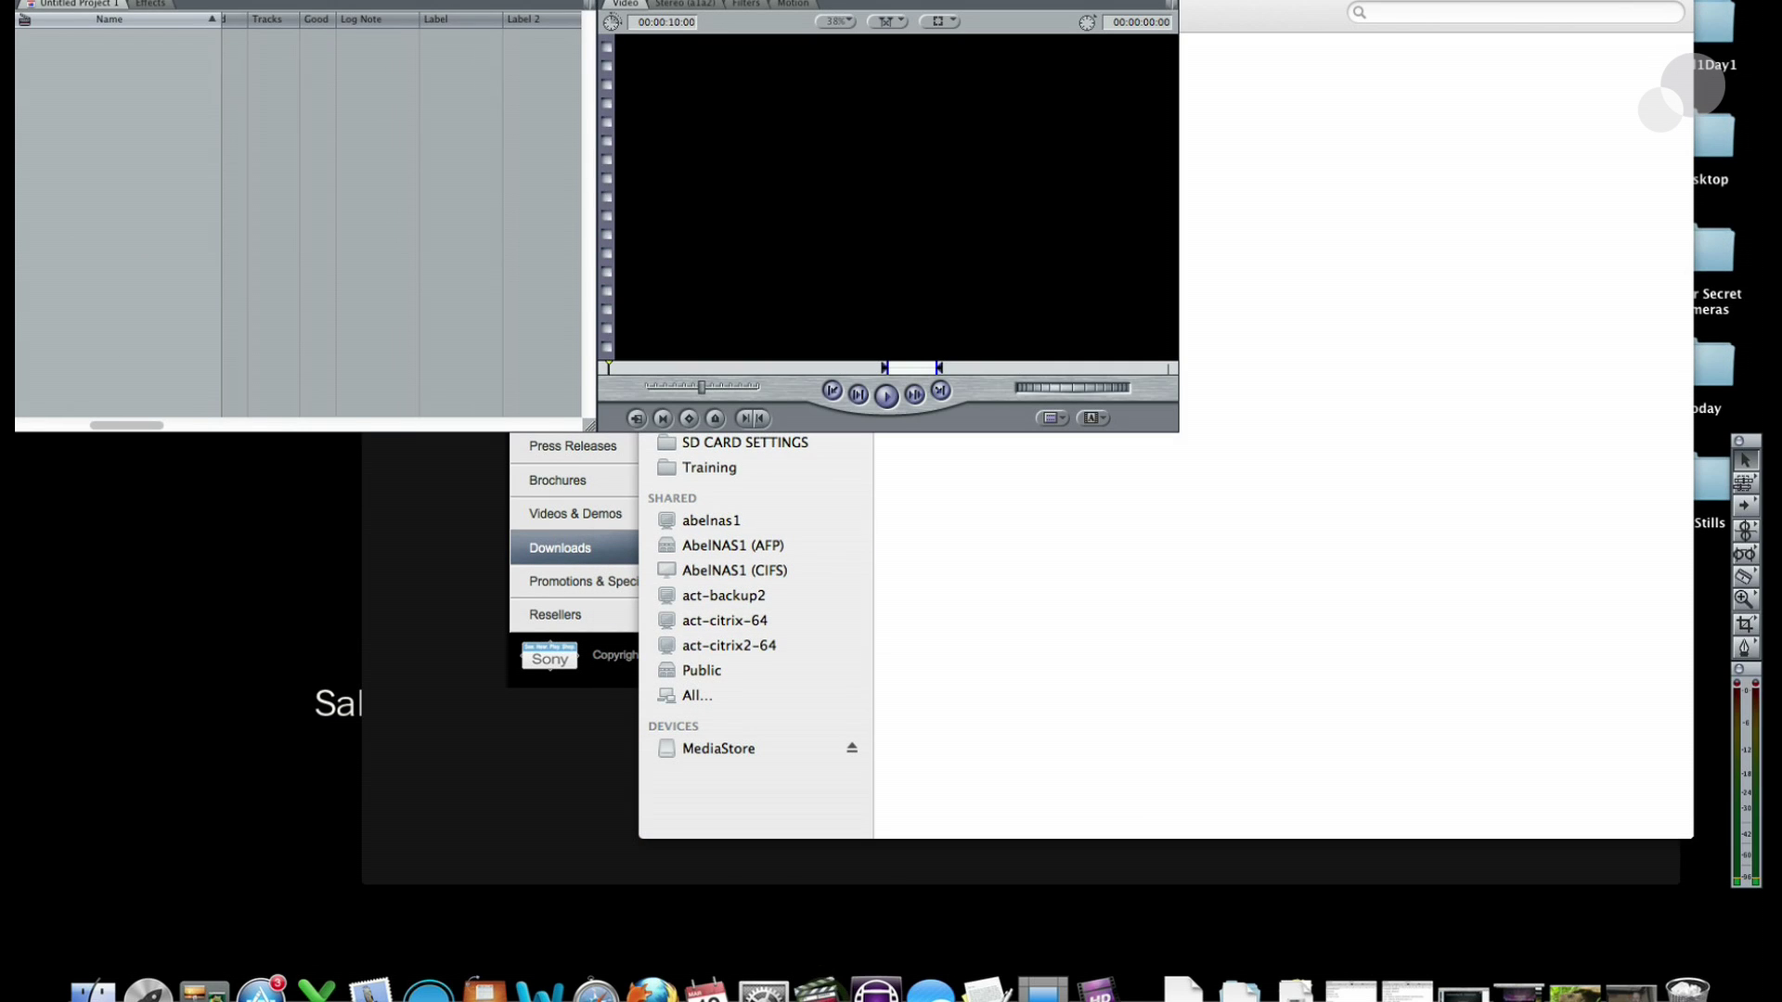
pyautogui.moveTo(278, 2)
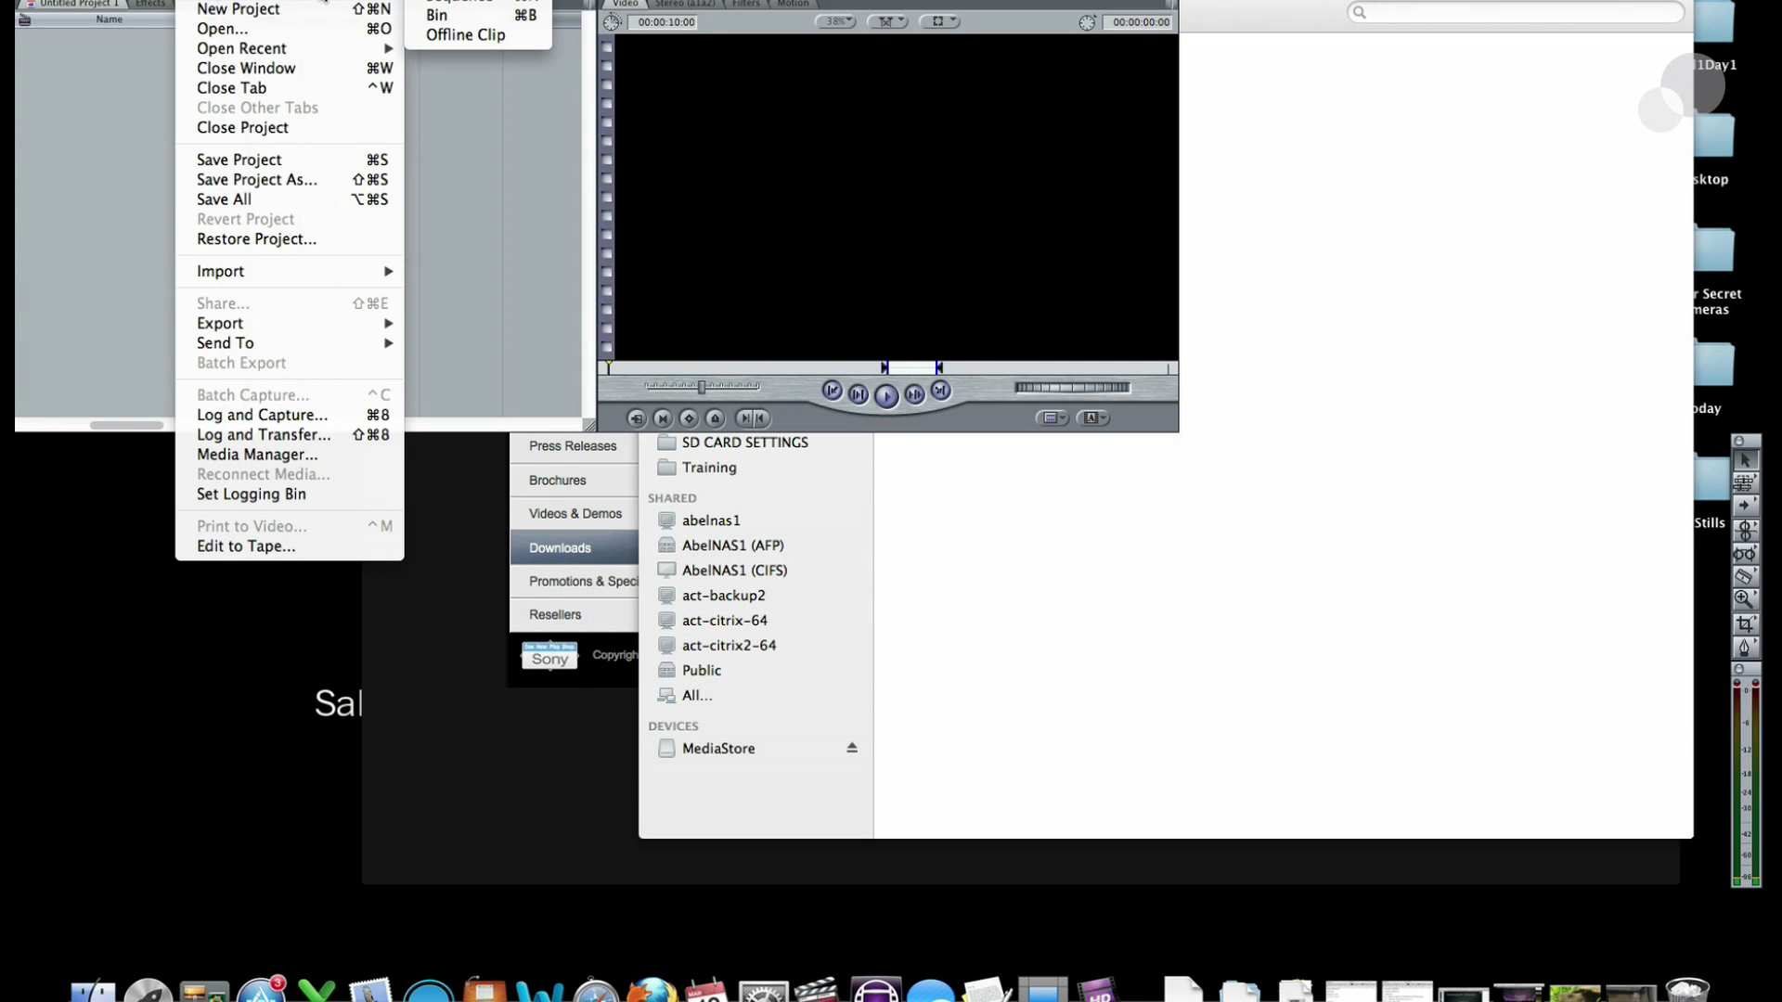
pyautogui.click(436, 4)
pyautogui.doubleClick(42, 38)
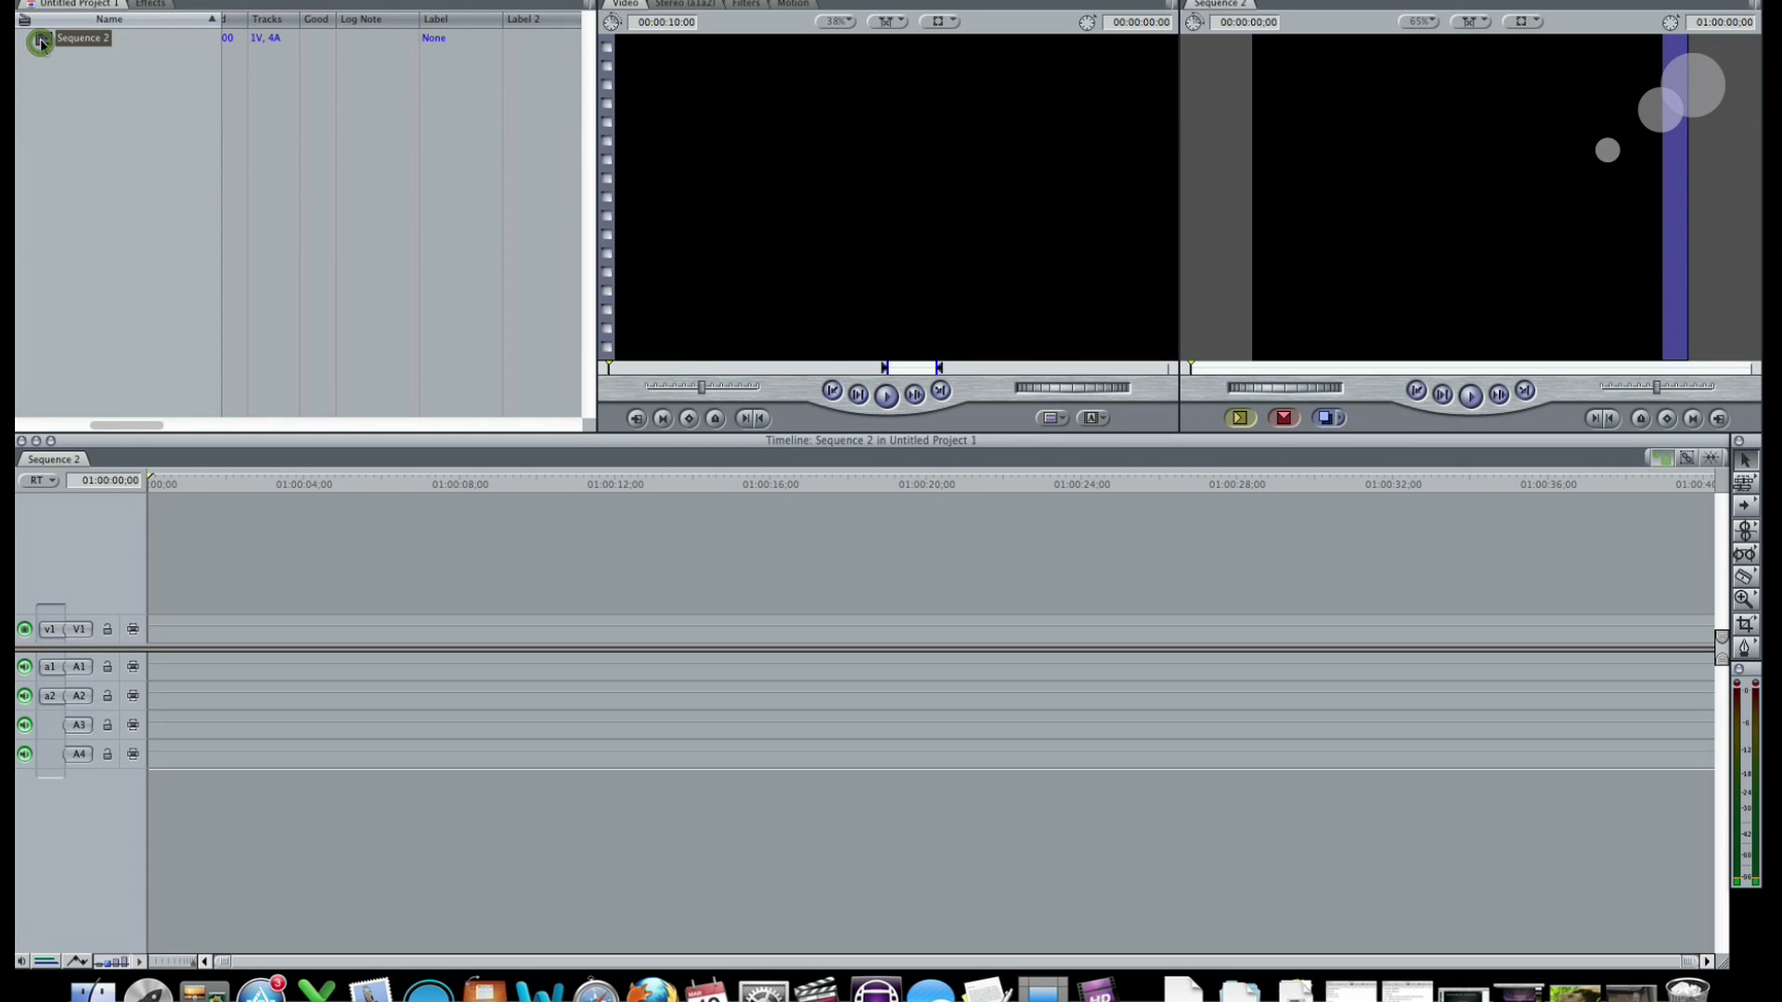
# Import A002C011_120314.mxf from Finder into the Browser and open it in the Viewer.
pyautogui.click(92, 989)
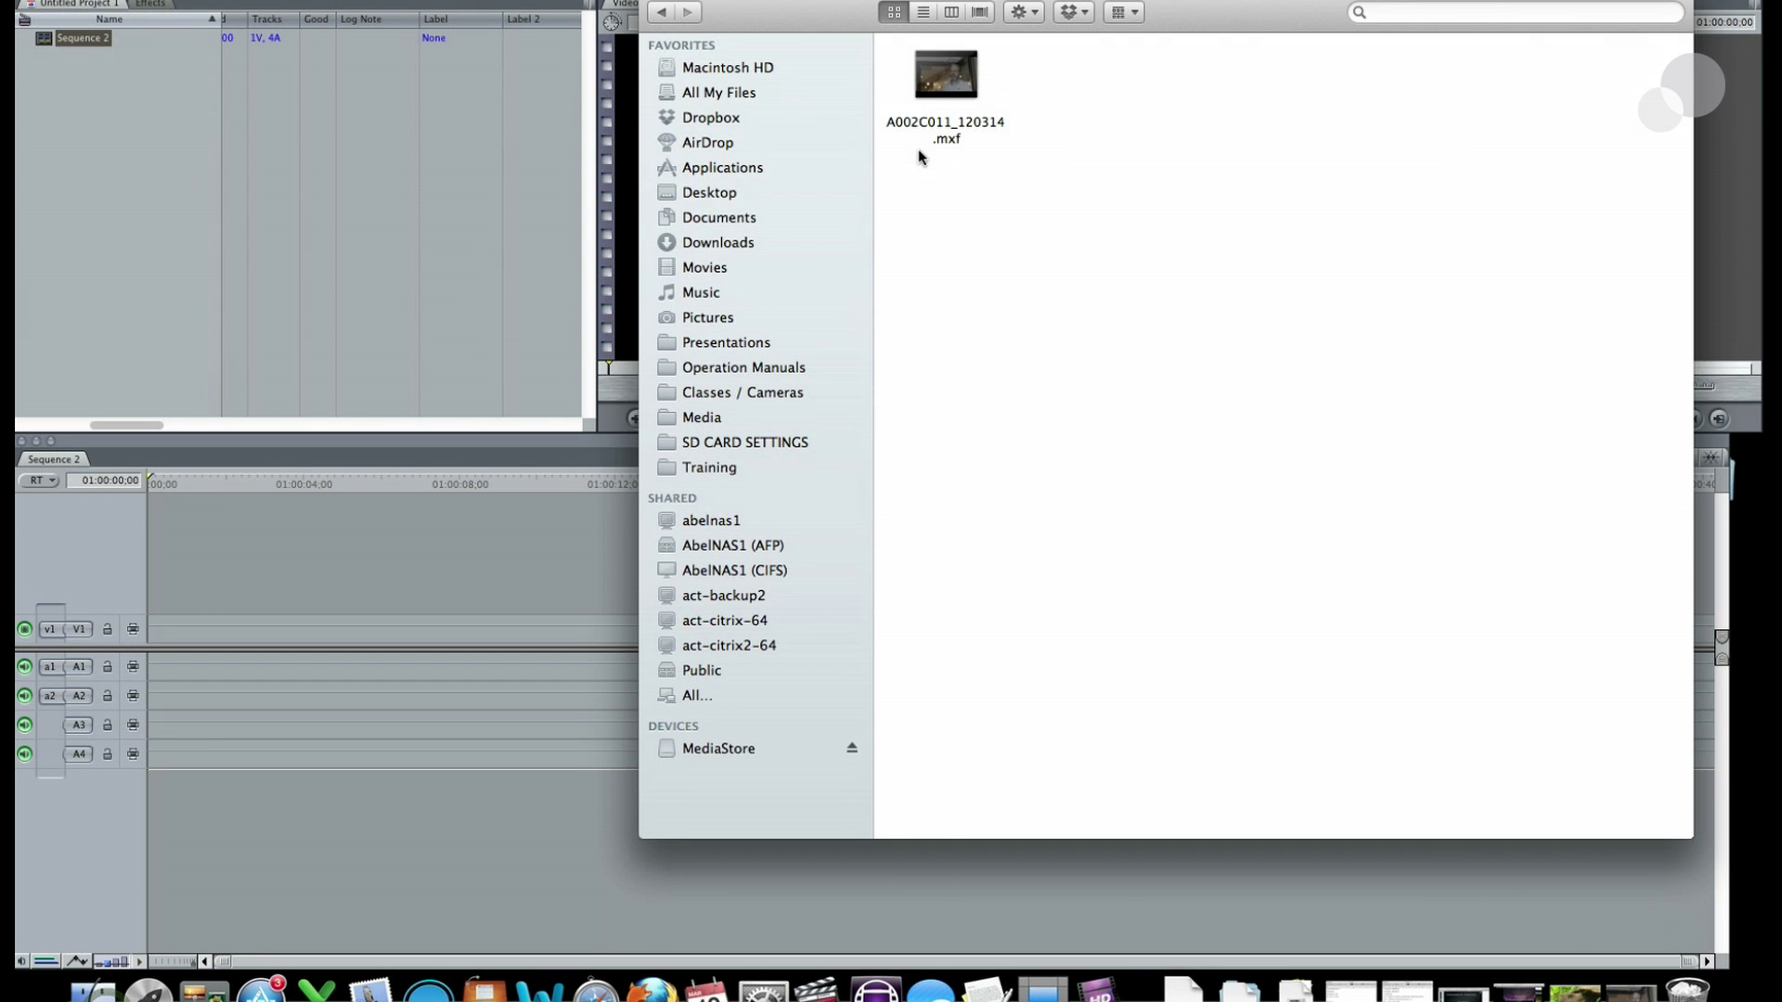
pyautogui.moveTo(976, 98); pyautogui.dragTo(99, 130)
pyautogui.click(109, 152)
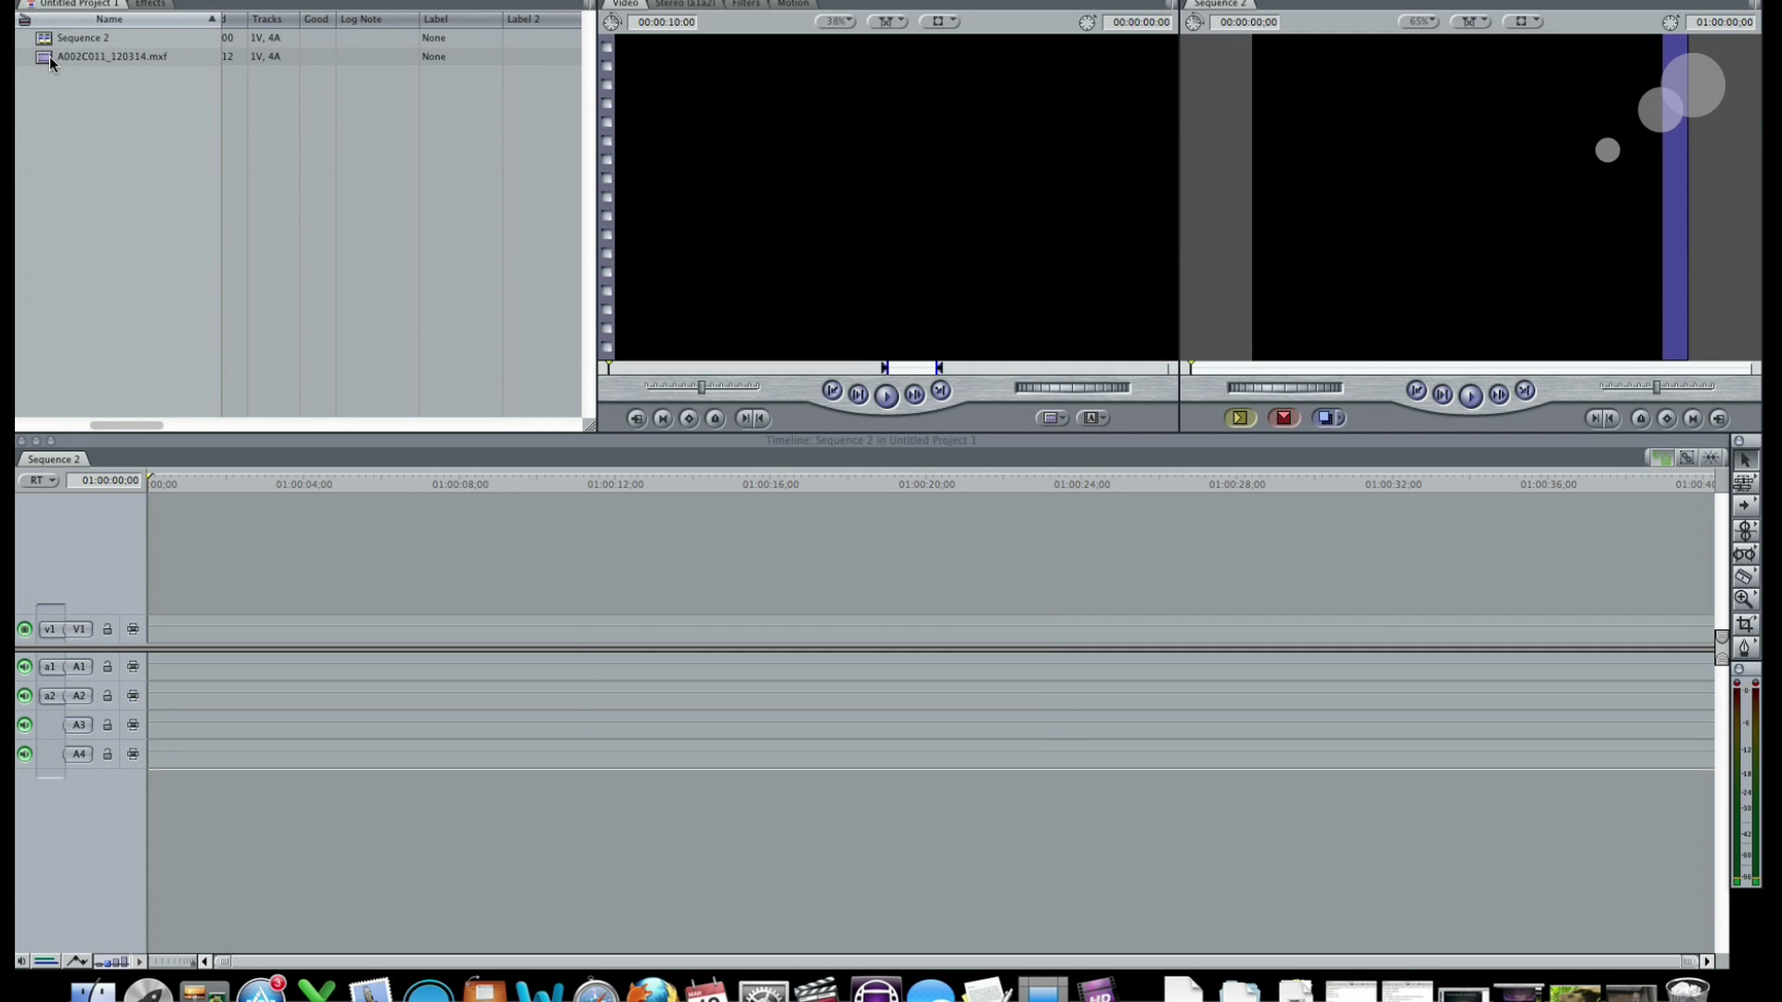
pyautogui.doubleClick(51, 61)
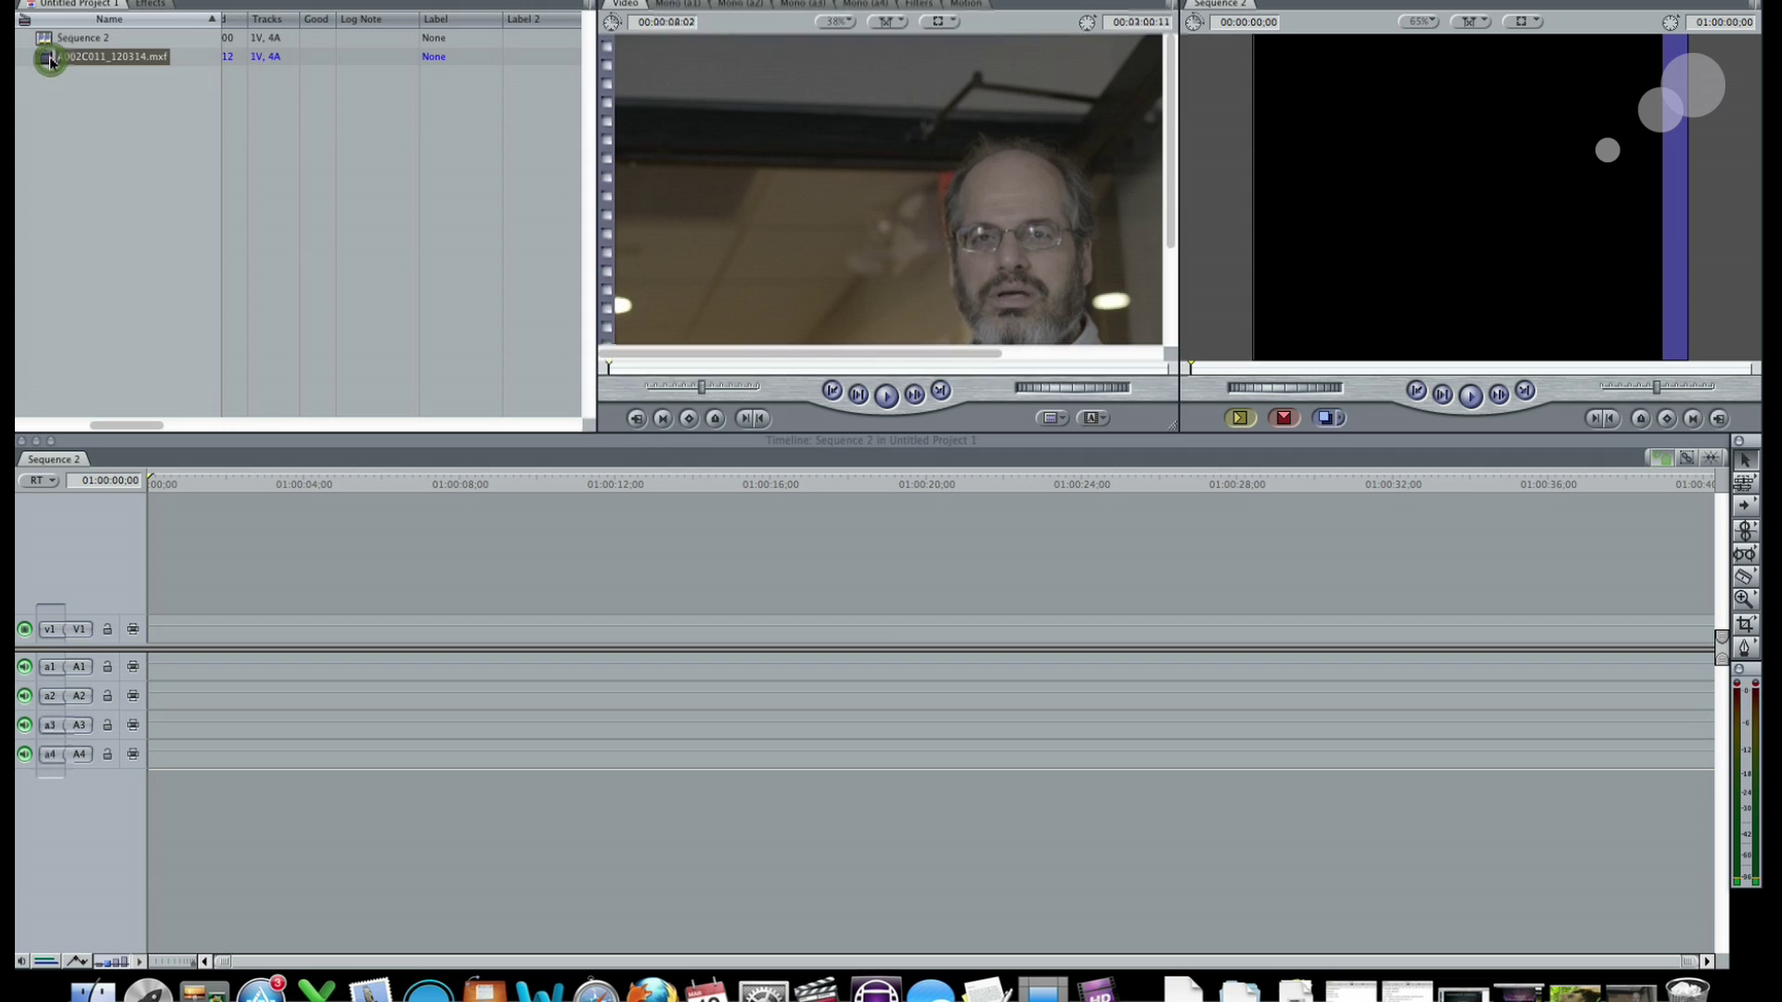
# Edit A002C011_120314.mxf onto V1 and A1–A4 of Sequence 2 and scrub from 01:00:10:20.
pyautogui.moveTo(641, 364); pyautogui.dragTo(919, 368)
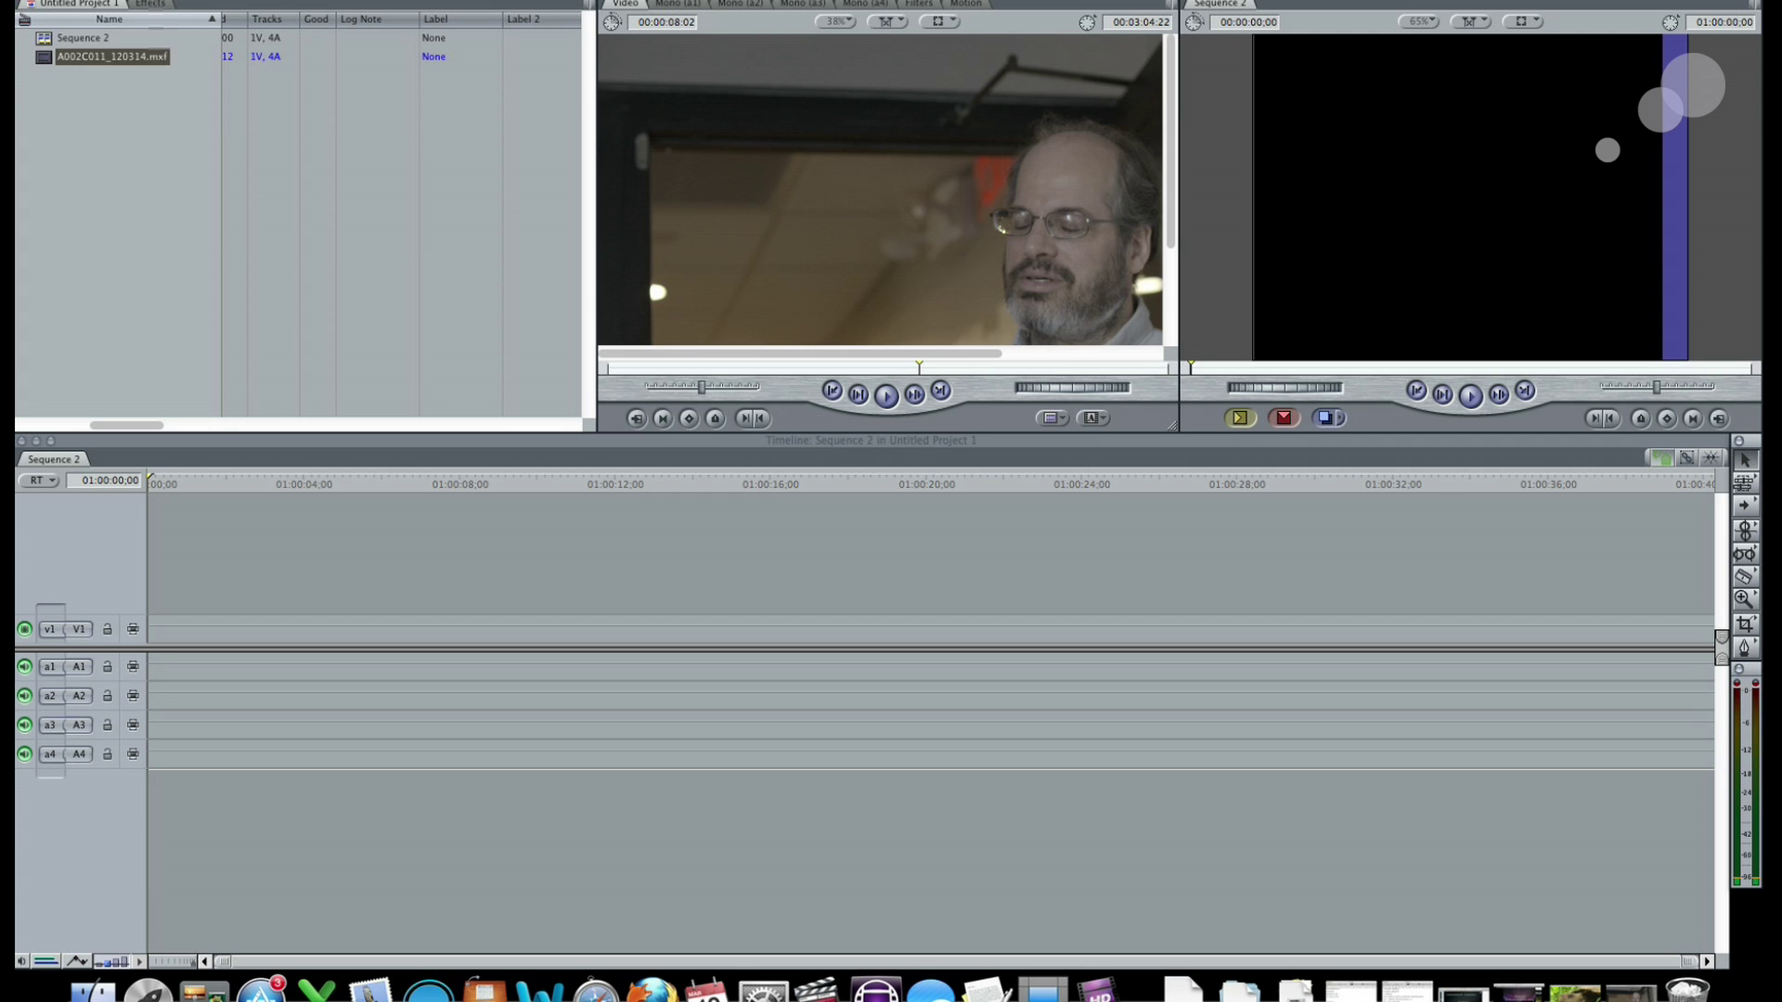
pyautogui.moveTo(65, 56); pyautogui.dragTo(404, 627)
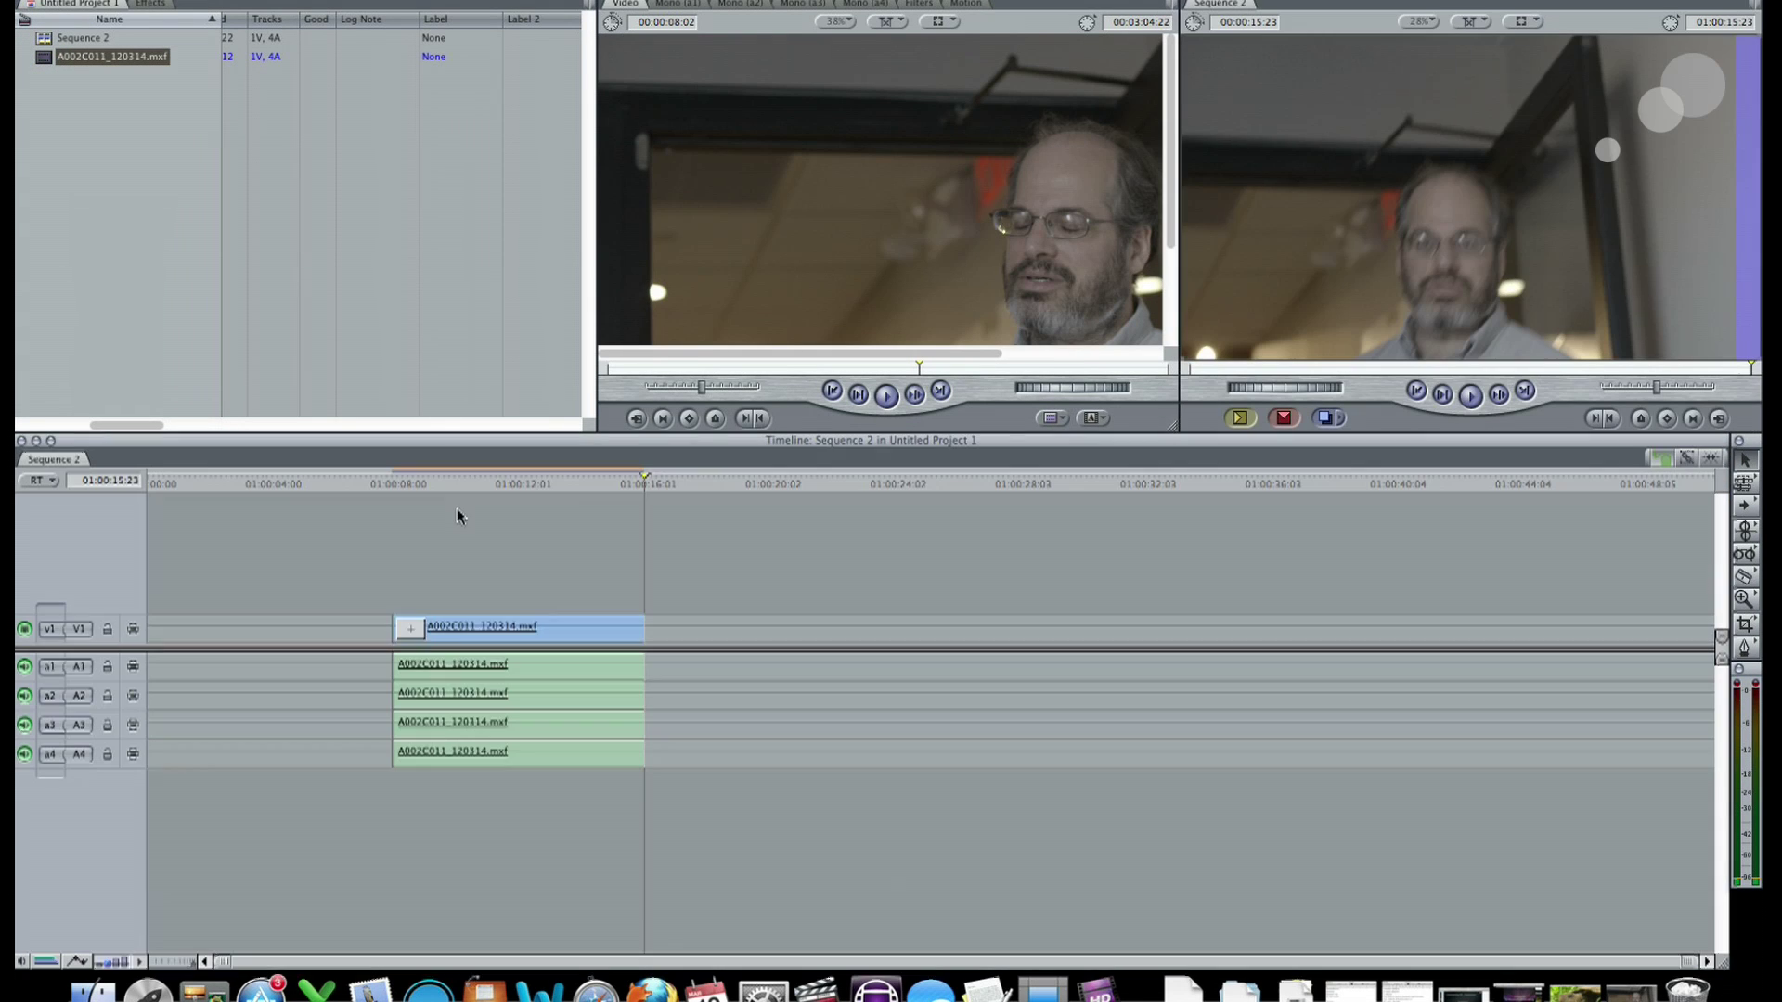
pyautogui.moveTo(454, 471); pyautogui.dragTo(482, 477)
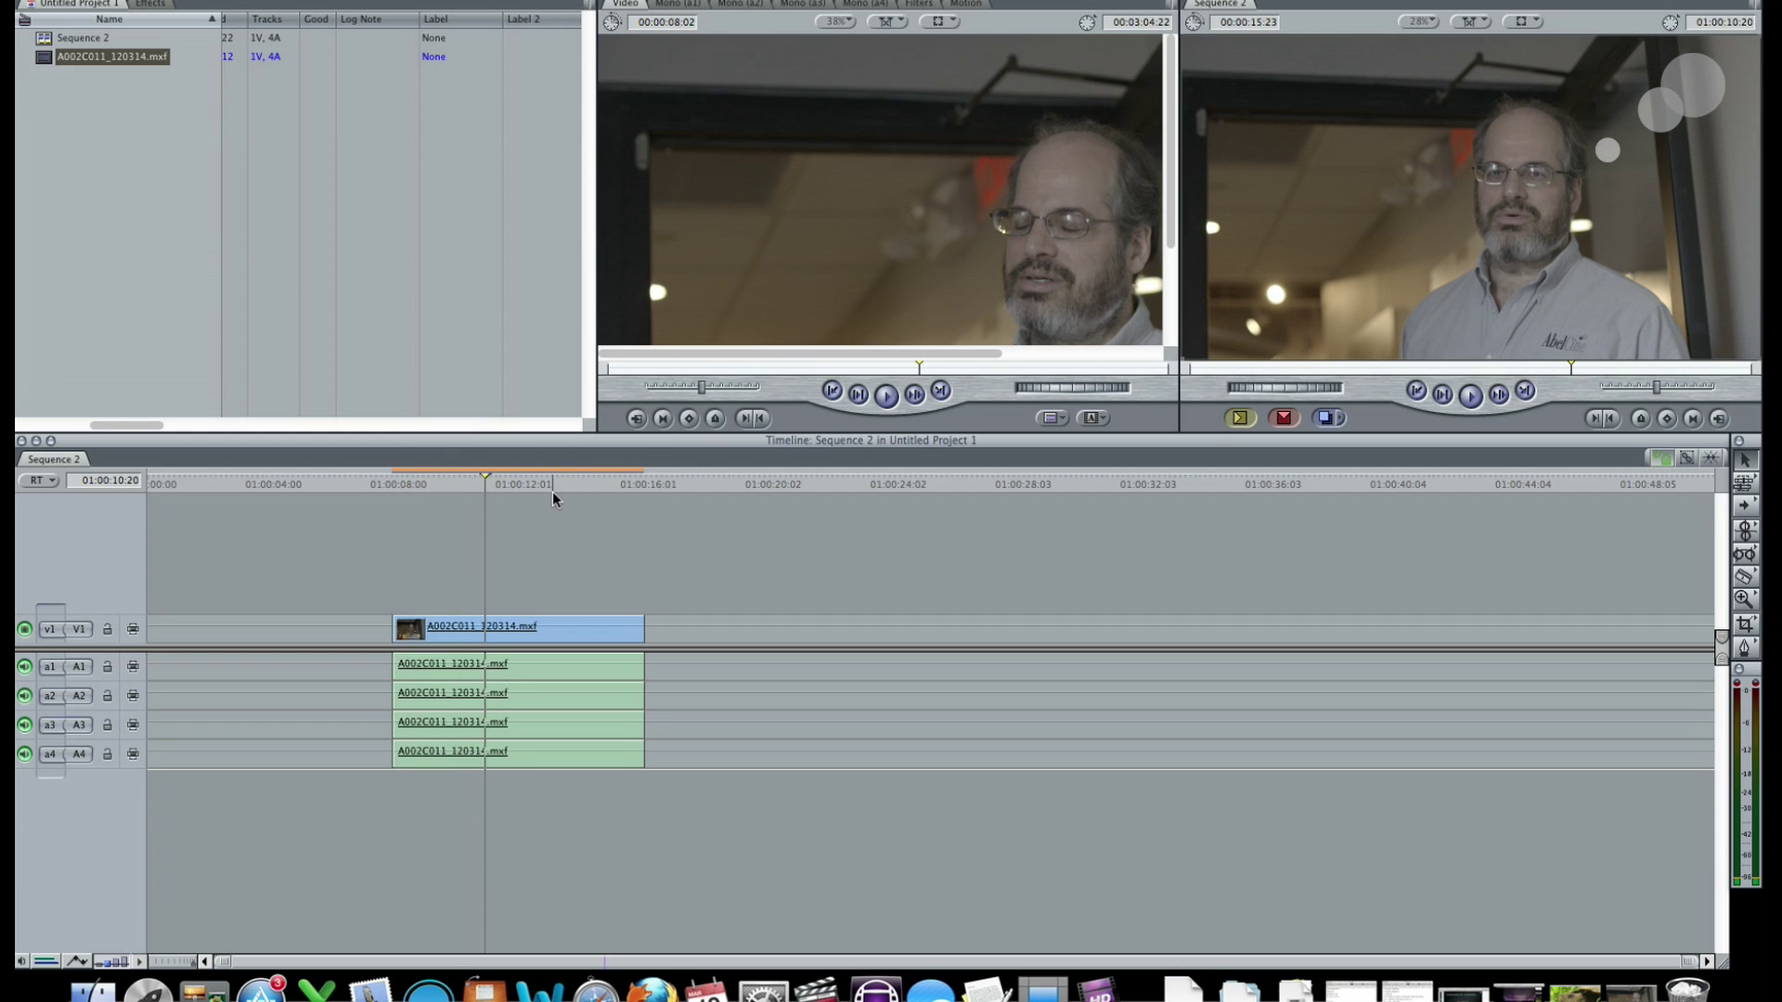
pyautogui.moveTo(523, 479); pyautogui.dragTo(599, 482)
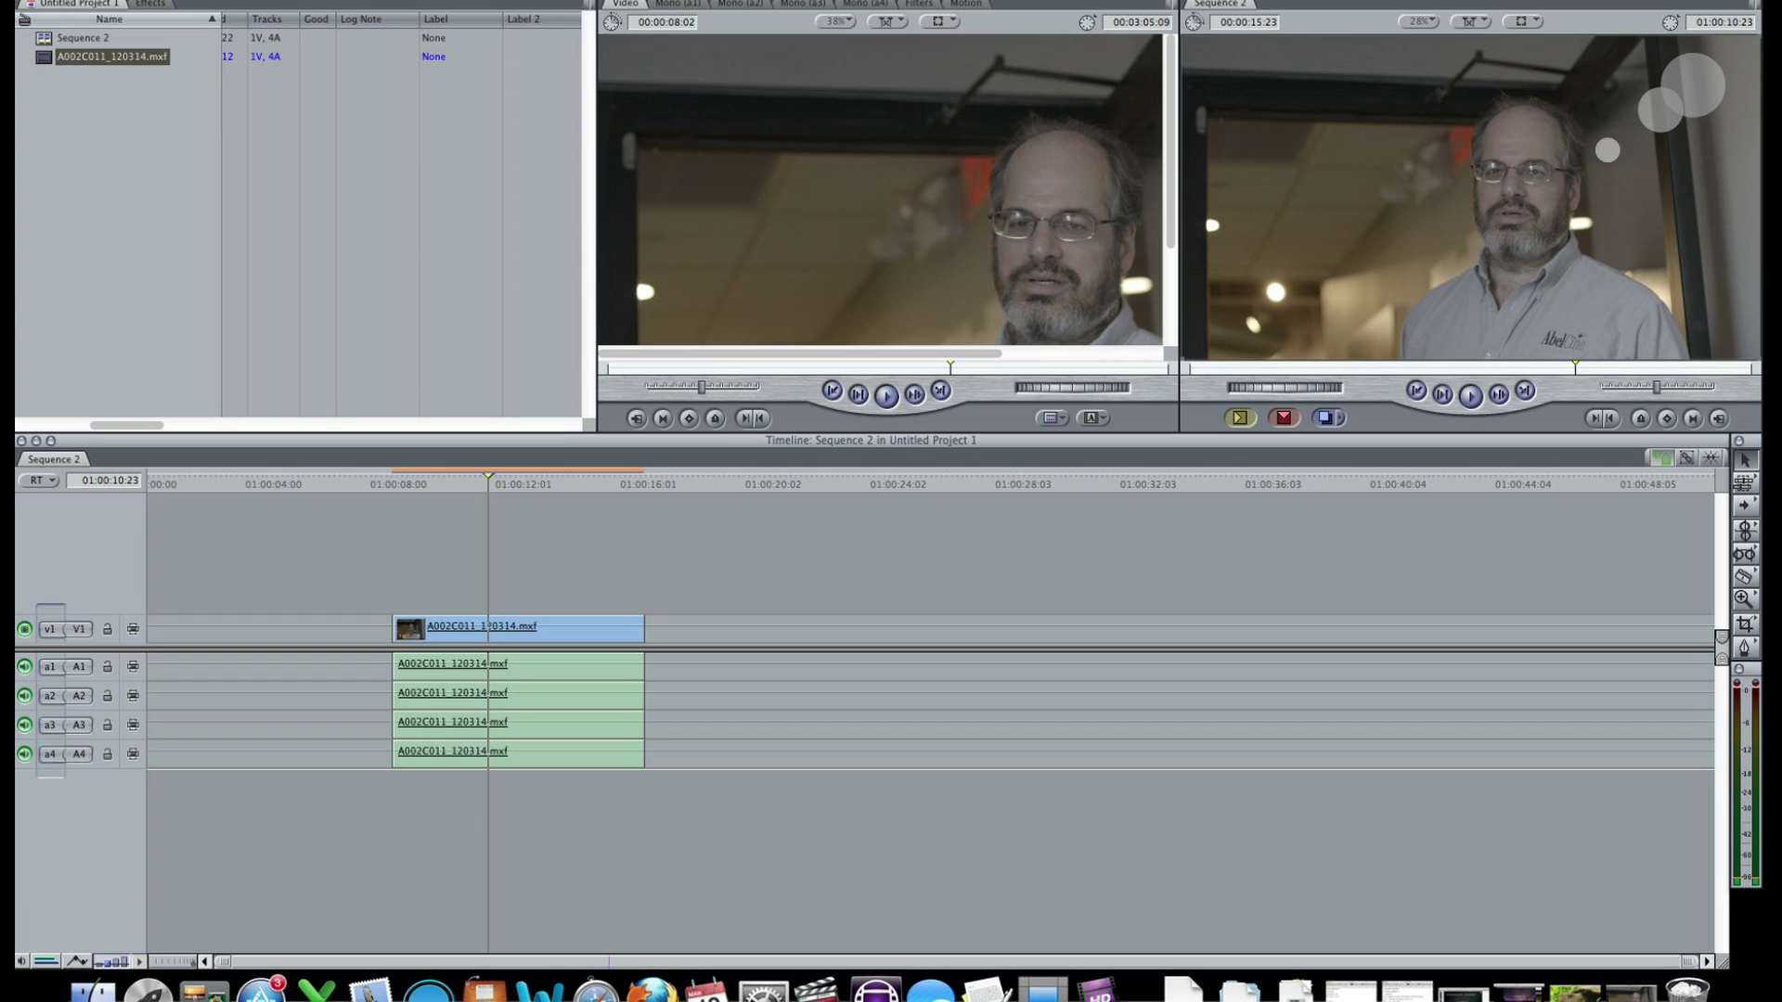
pyautogui.click(88, 3)
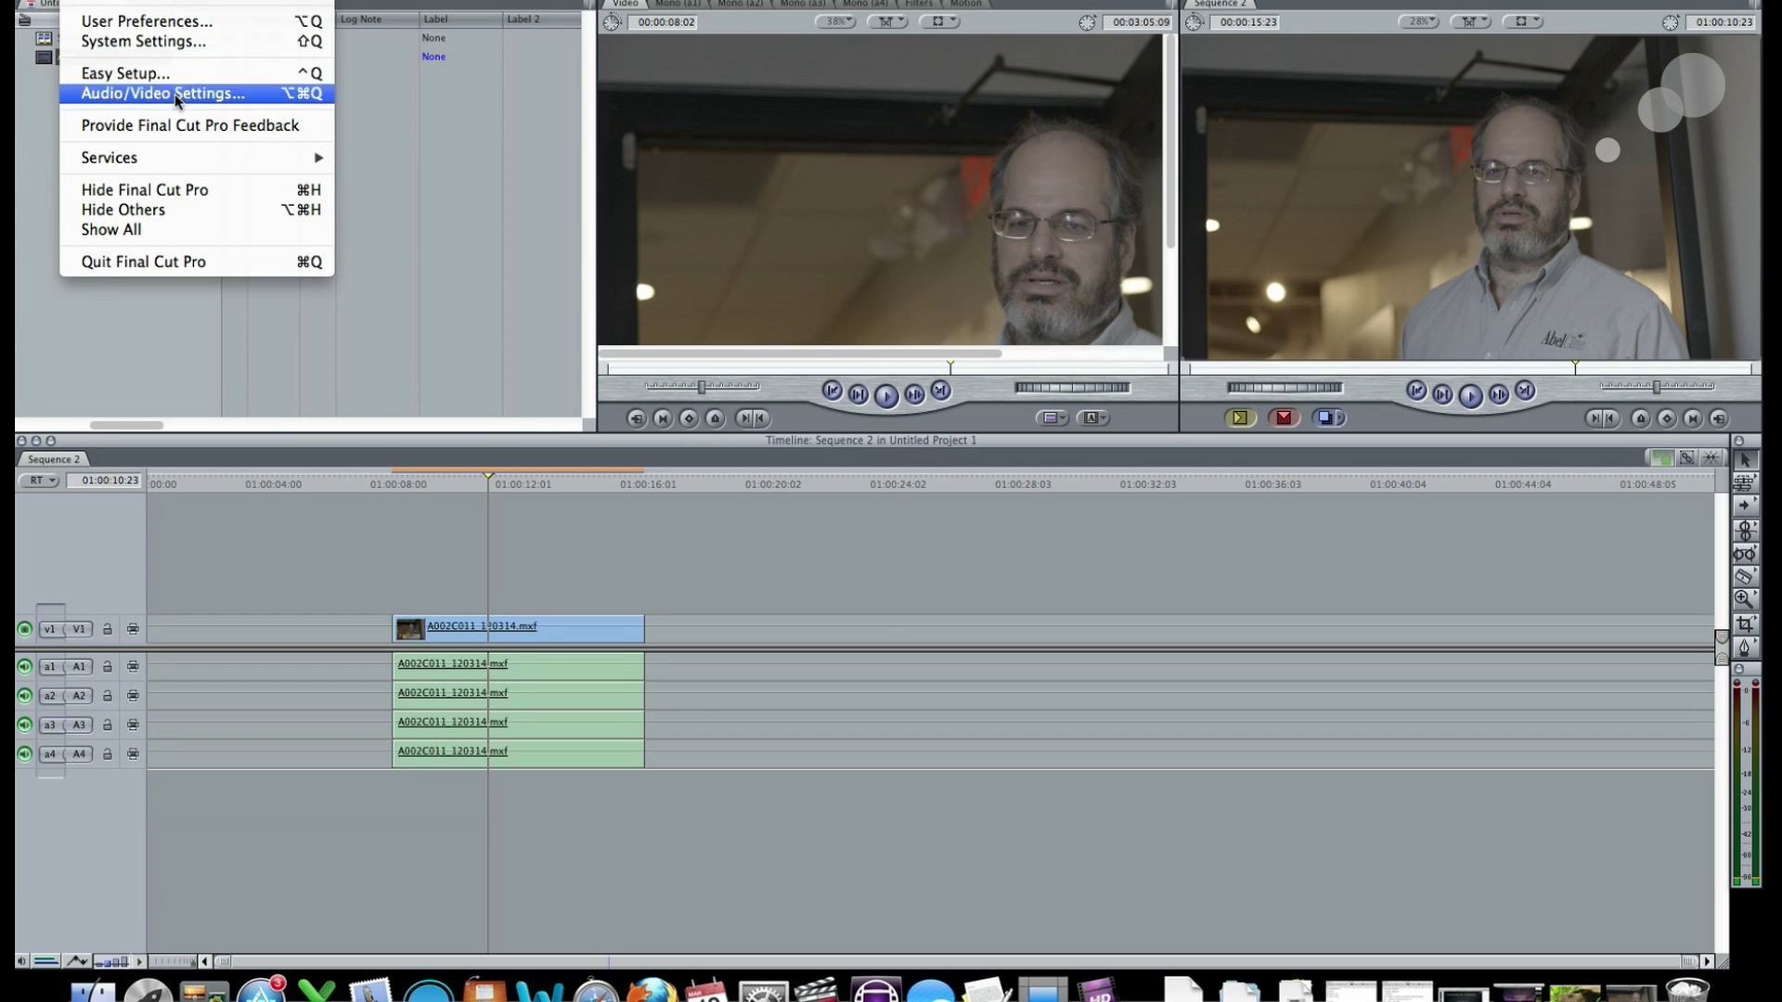
# Hide Final Cut Pro, switch to Avid, and move up and shrink the F65_SRCodec Bin.
pyautogui.click(169, 186)
pyautogui.click(875, 989)
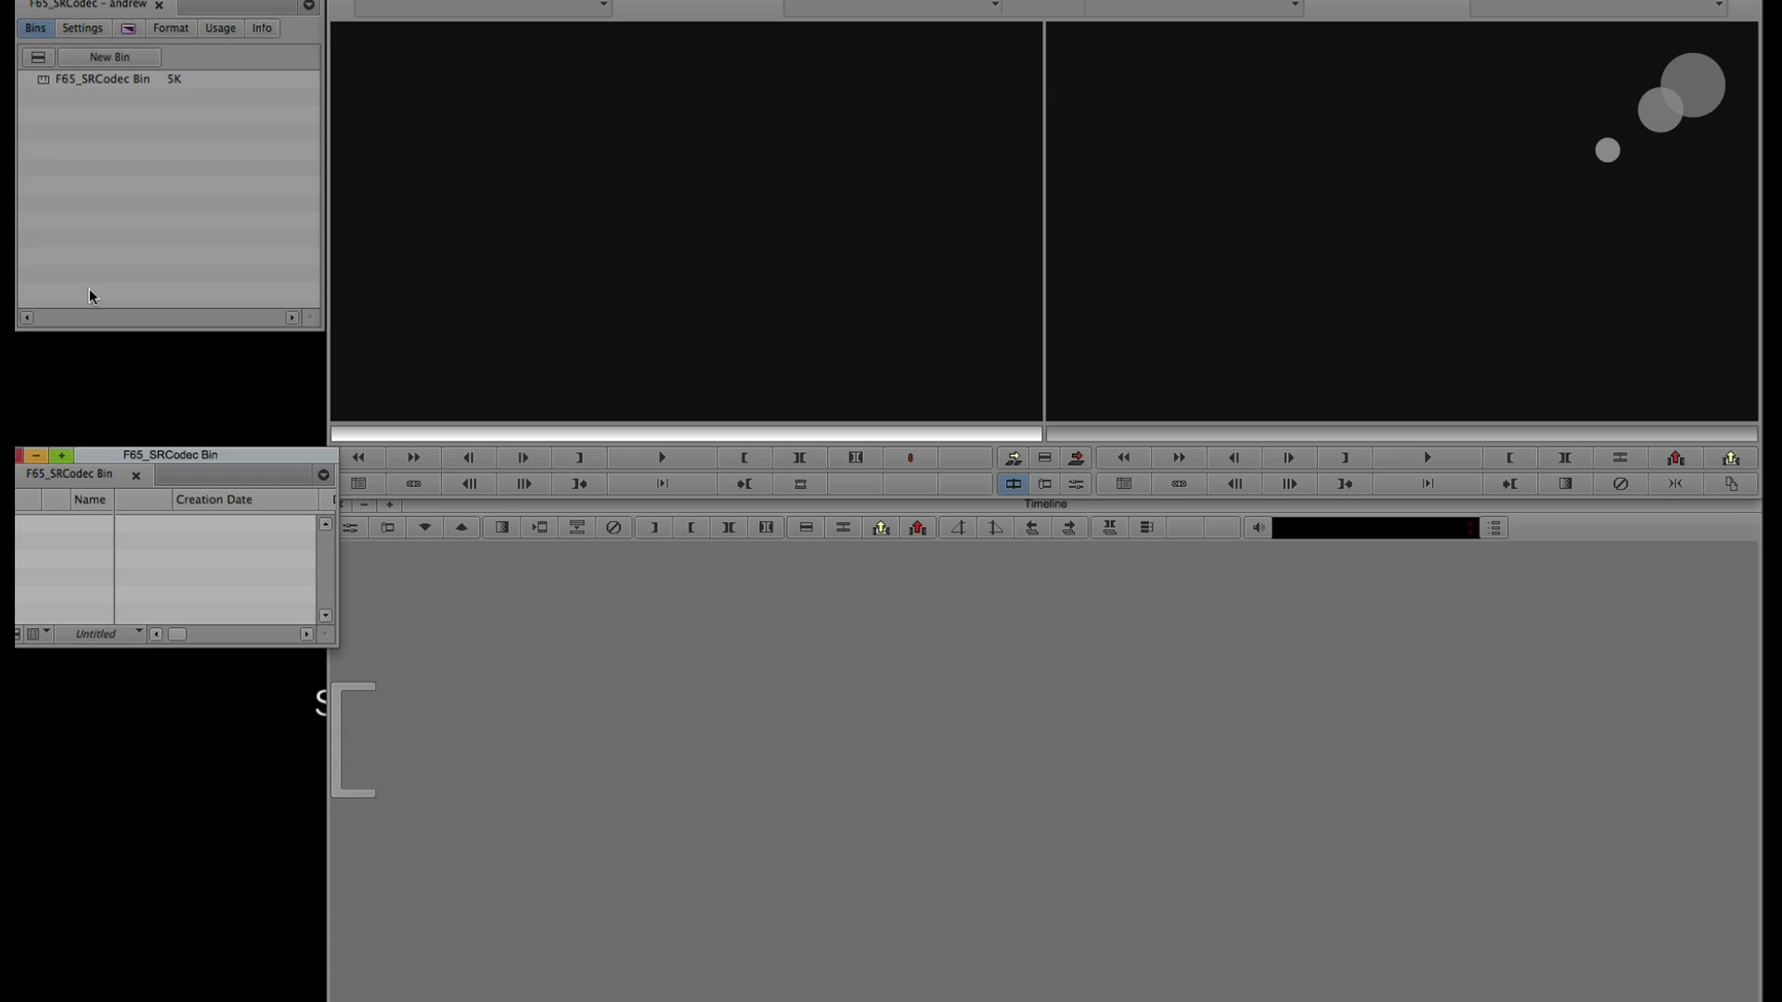
pyautogui.moveTo(156, 454); pyautogui.dragTo(158, 341)
pyautogui.moveTo(336, 526); pyautogui.dragTo(323, 527)
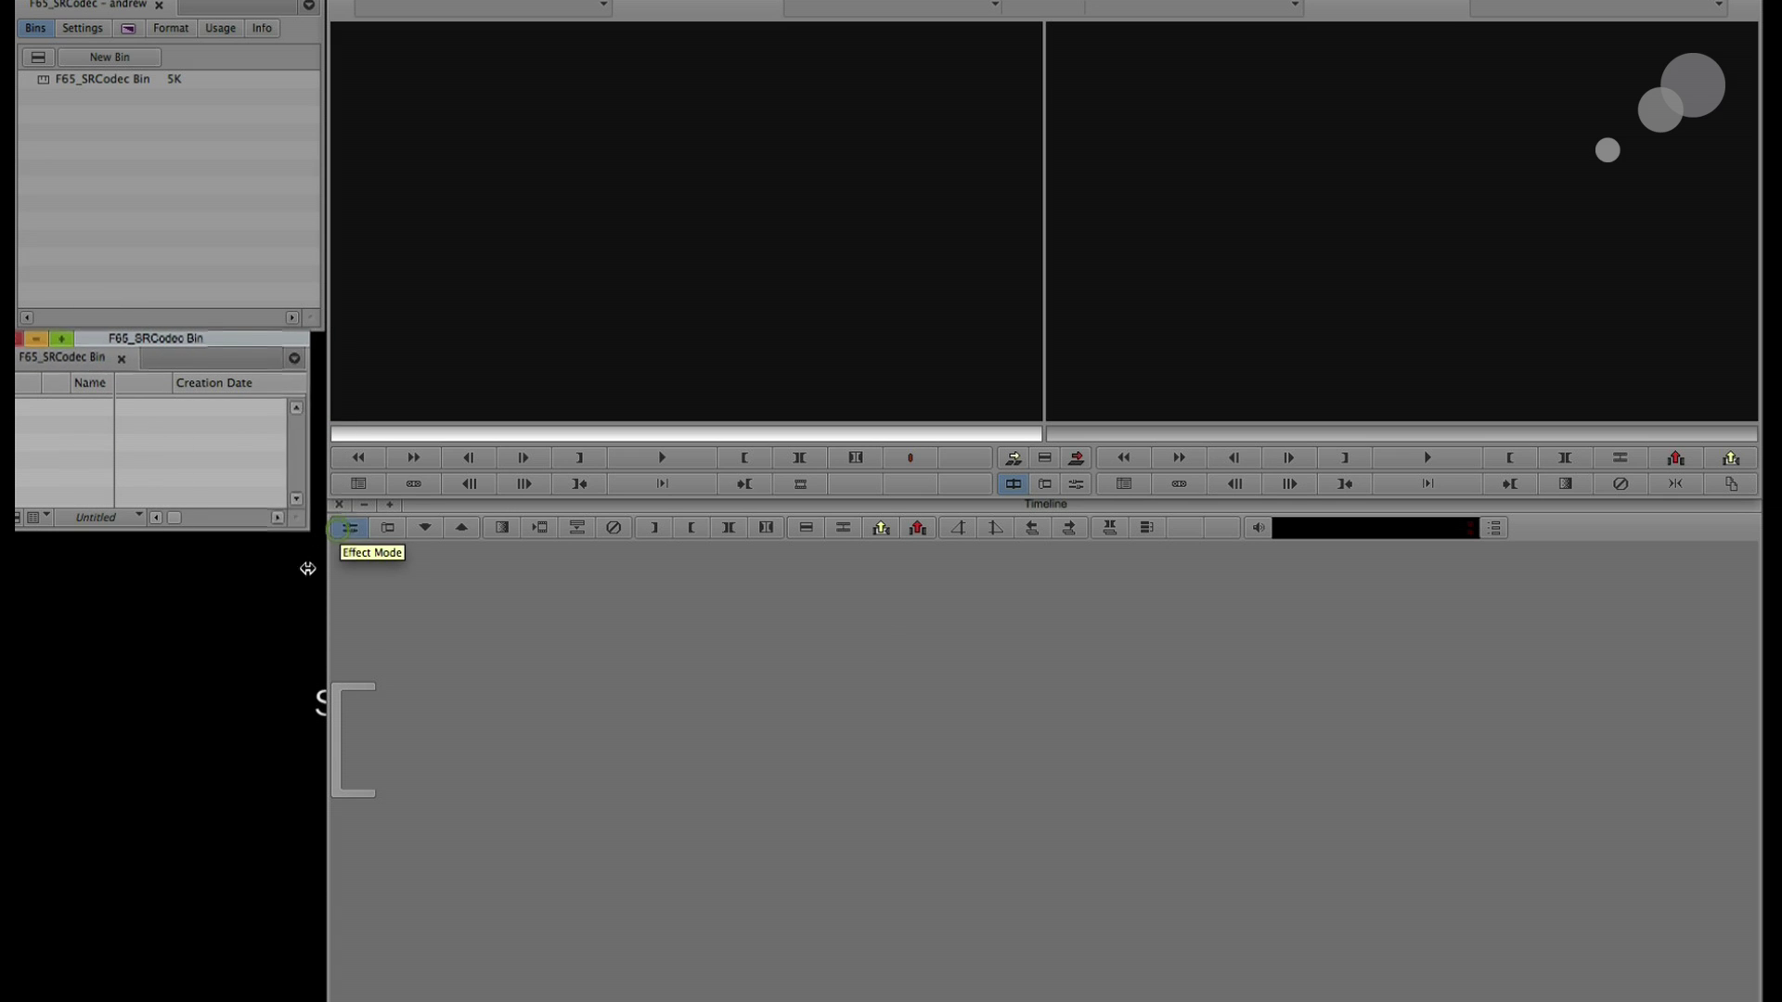
pyautogui.click(269, 2)
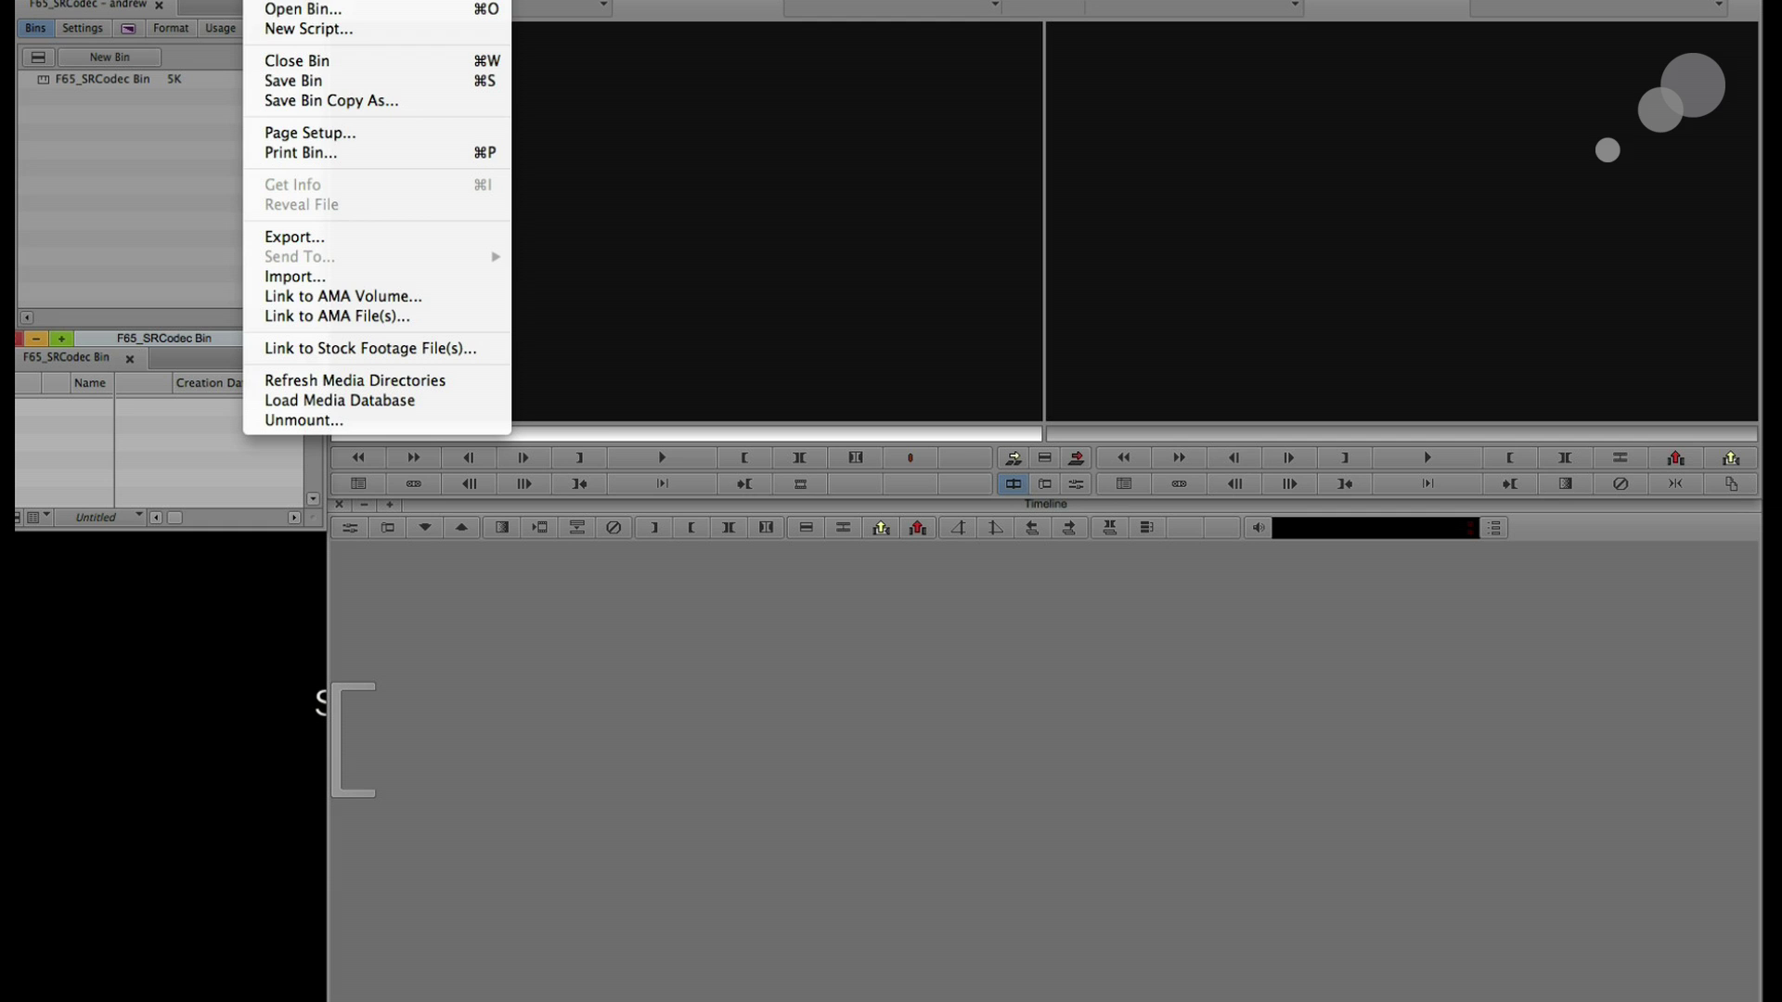
# Link A002C011_120314.mxf from the F65_SRComp folder via AMA into the F65_SRCodec Bin and select it.
pyautogui.click(323, 330)
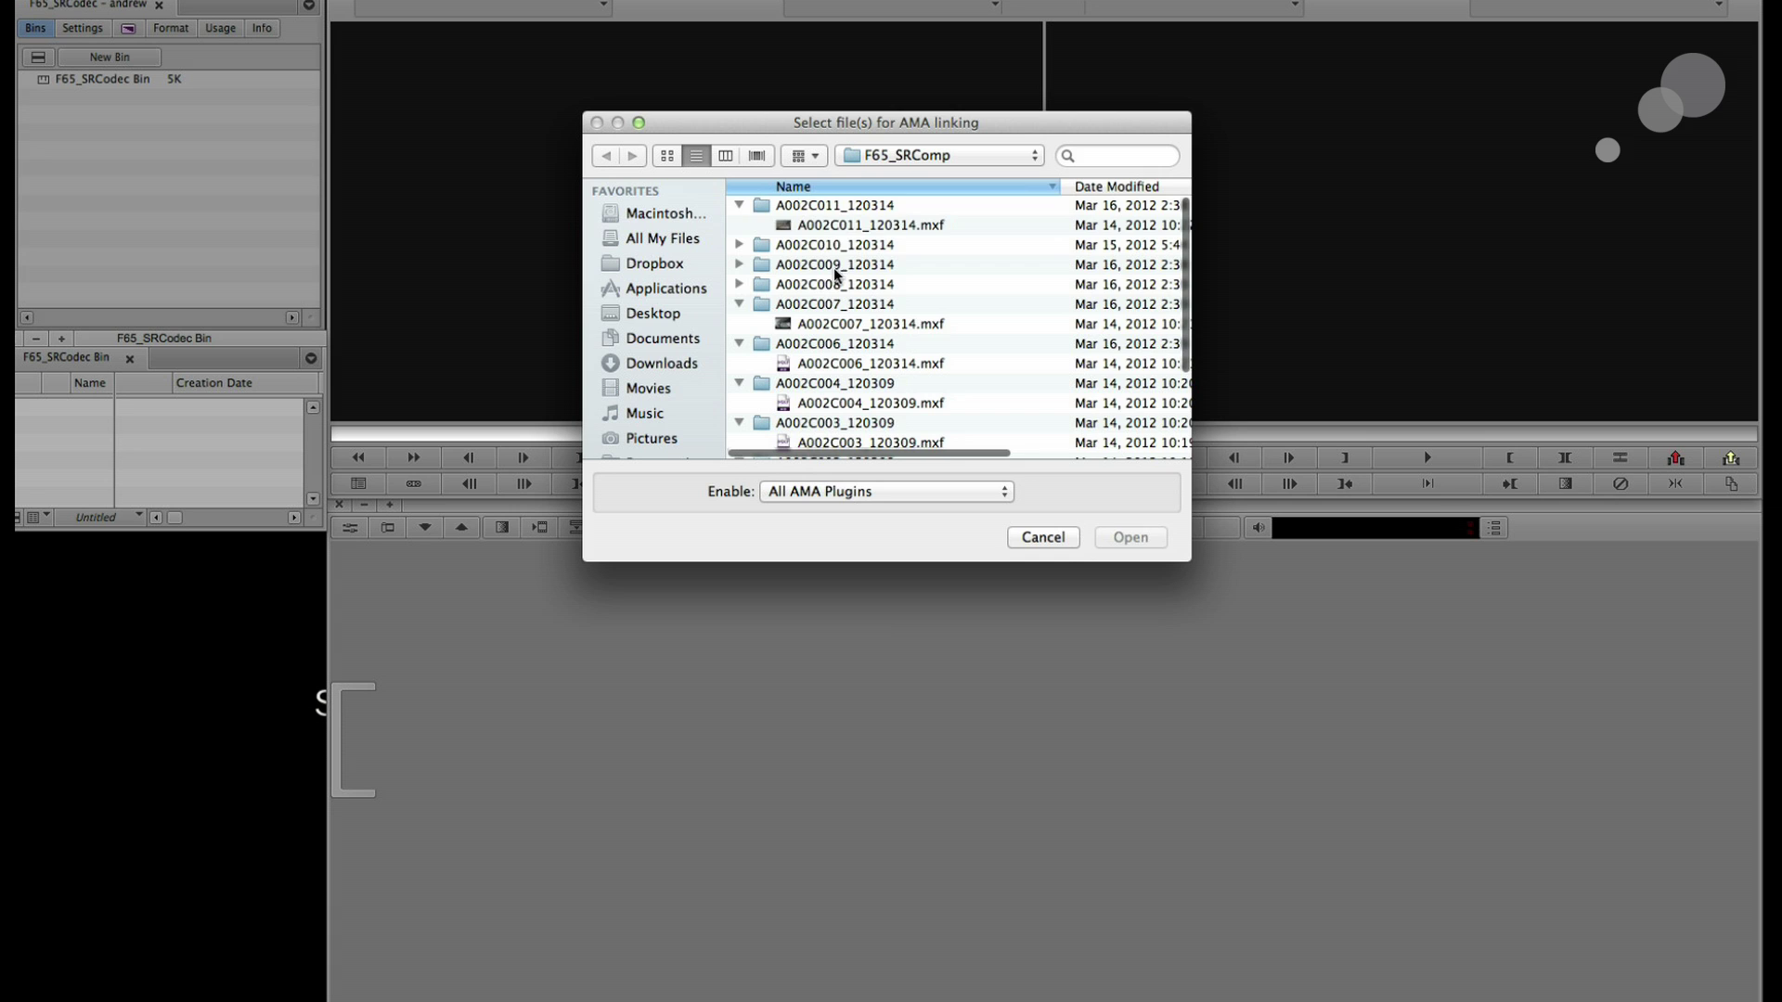
pyautogui.click(835, 225)
pyautogui.scroll(-3, 833, 223)
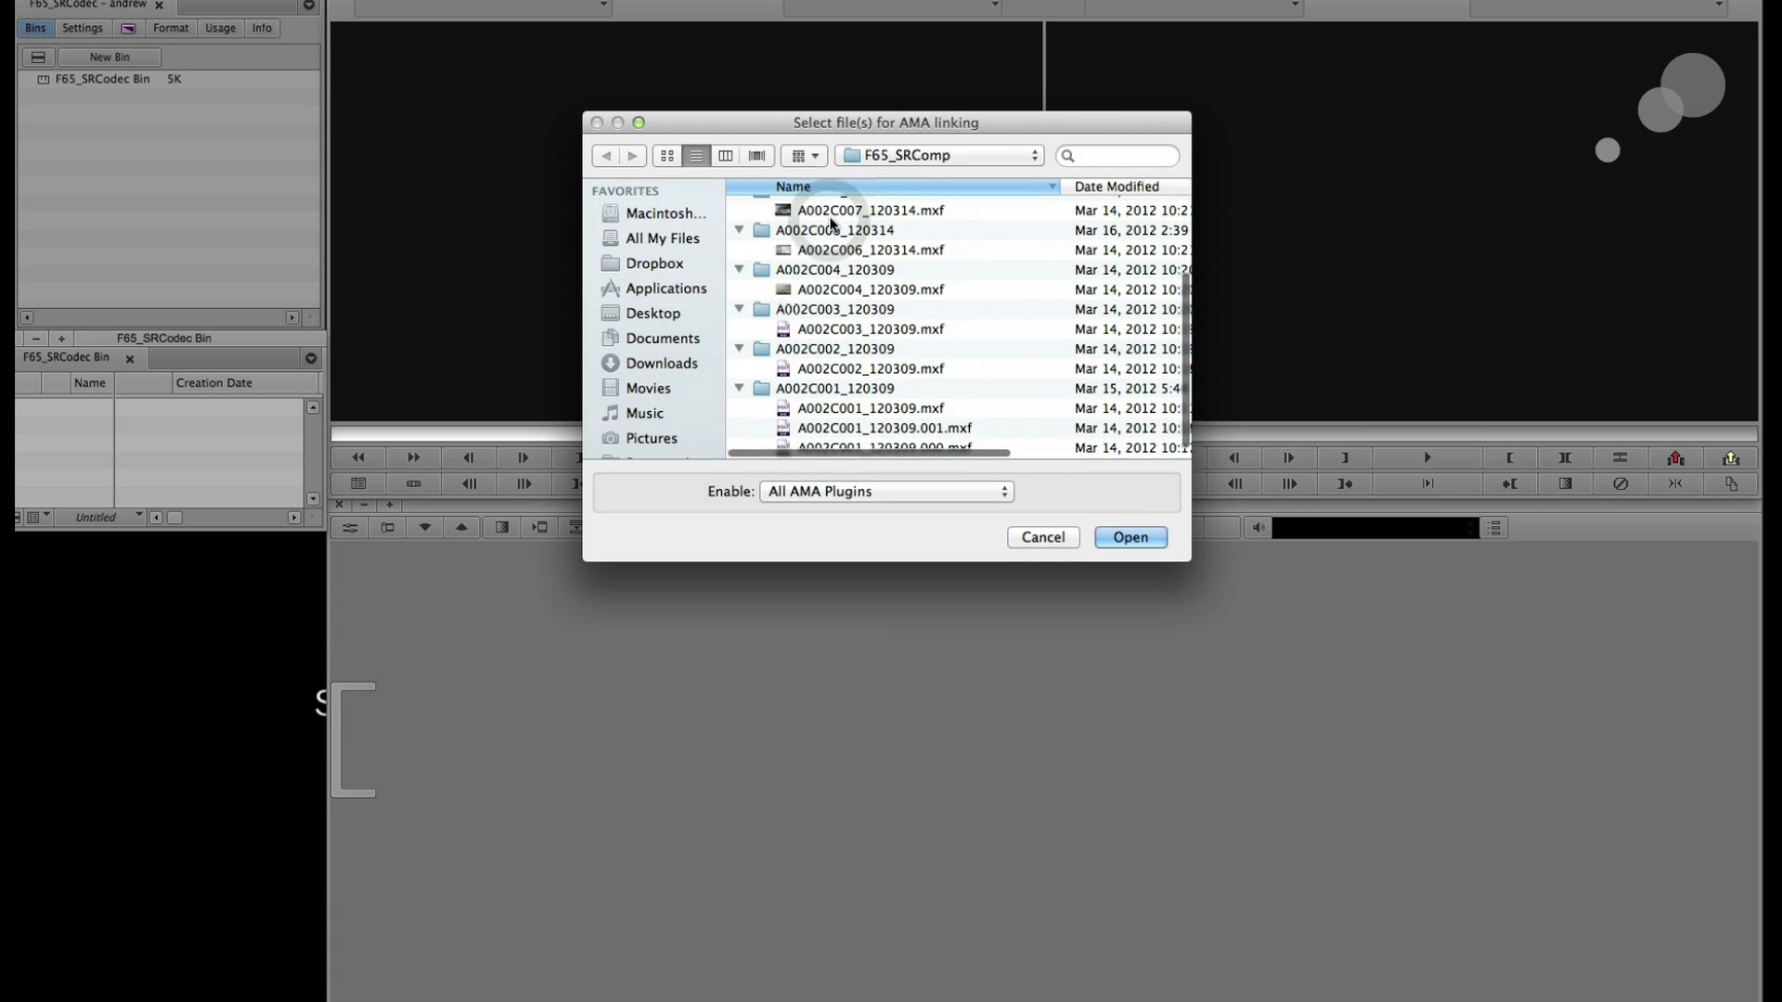
pyautogui.scroll(5, 808, 225)
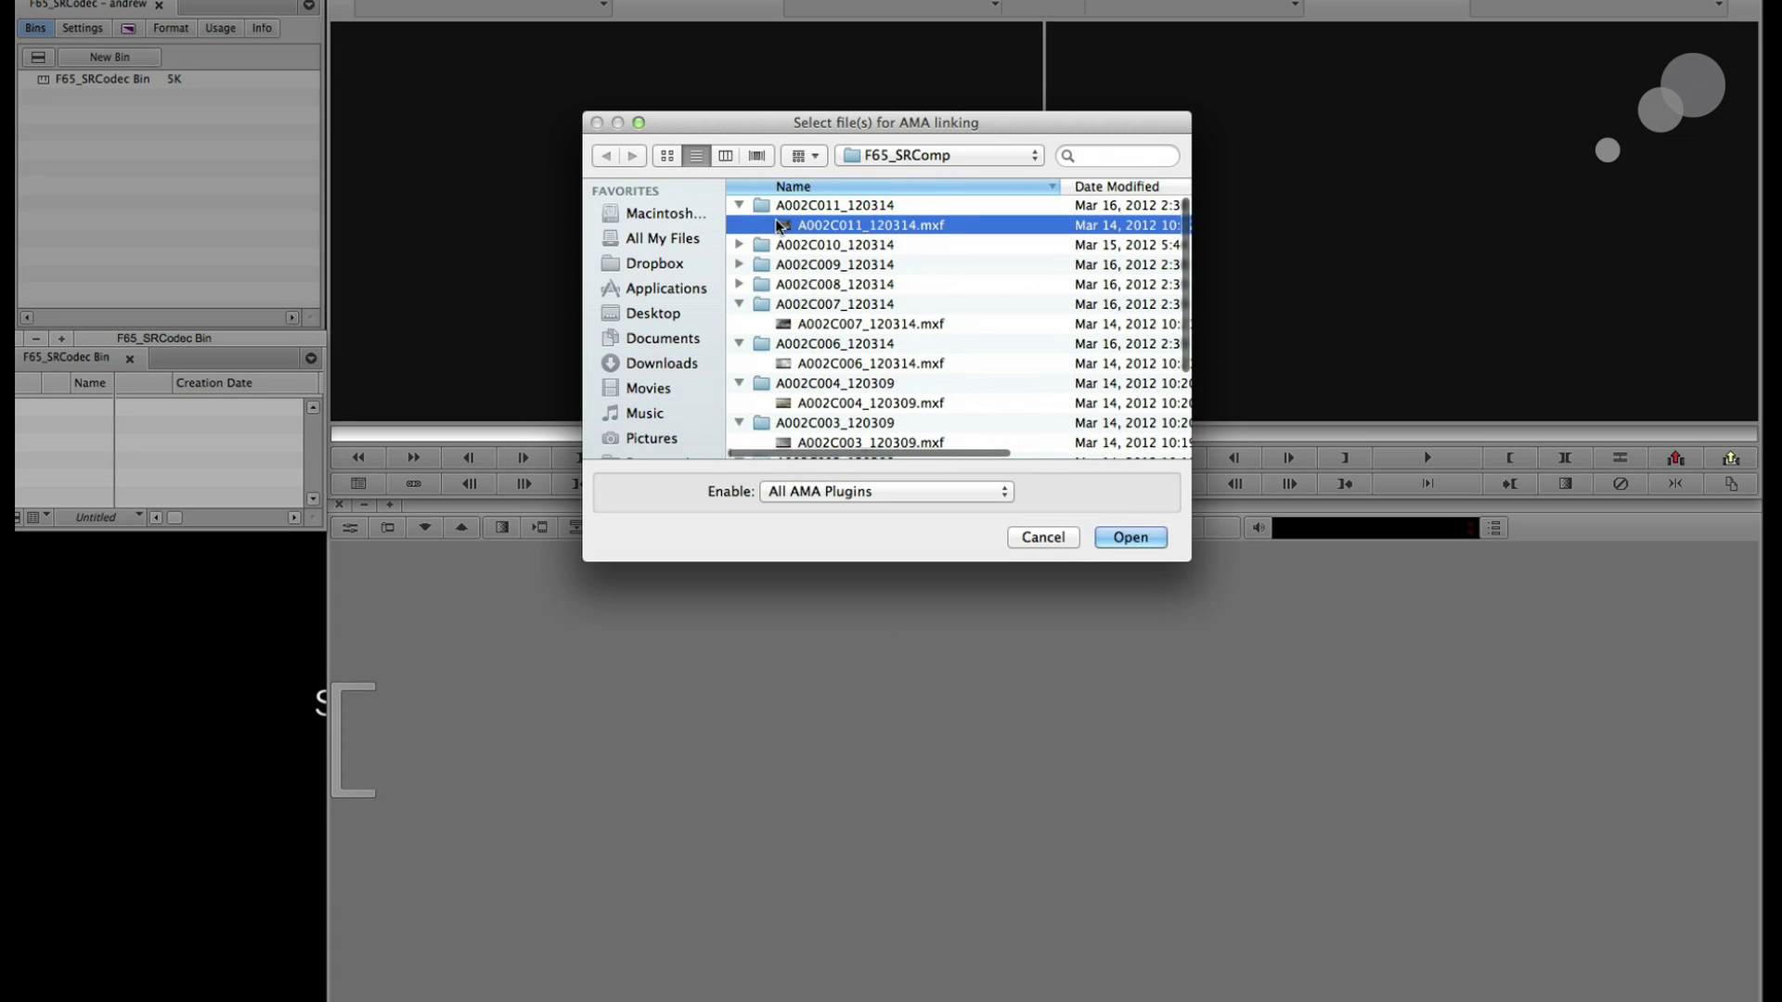
pyautogui.click(1123, 537)
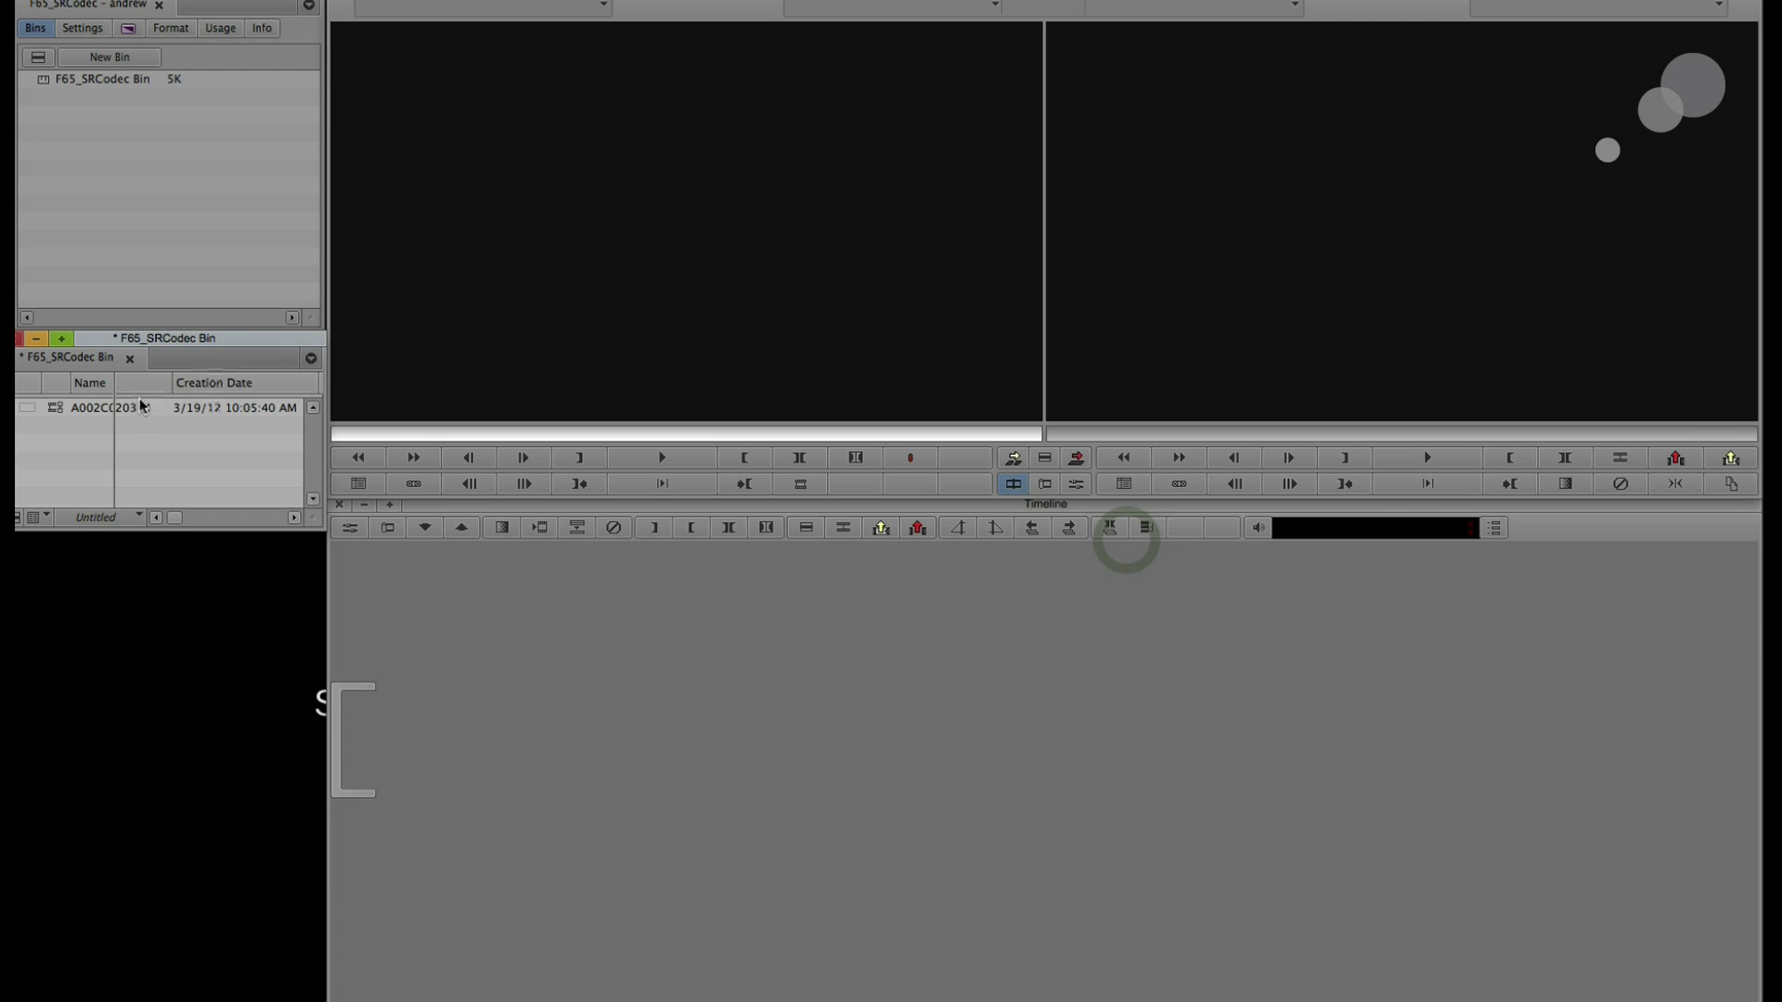
pyautogui.click(102, 410)
# Load A002C011_120314 in the Source monitor, scrub it, and overwrite it onto V1 and A1–A4 of Untitled Sequence.02.
pyautogui.doubleClick(55, 417)
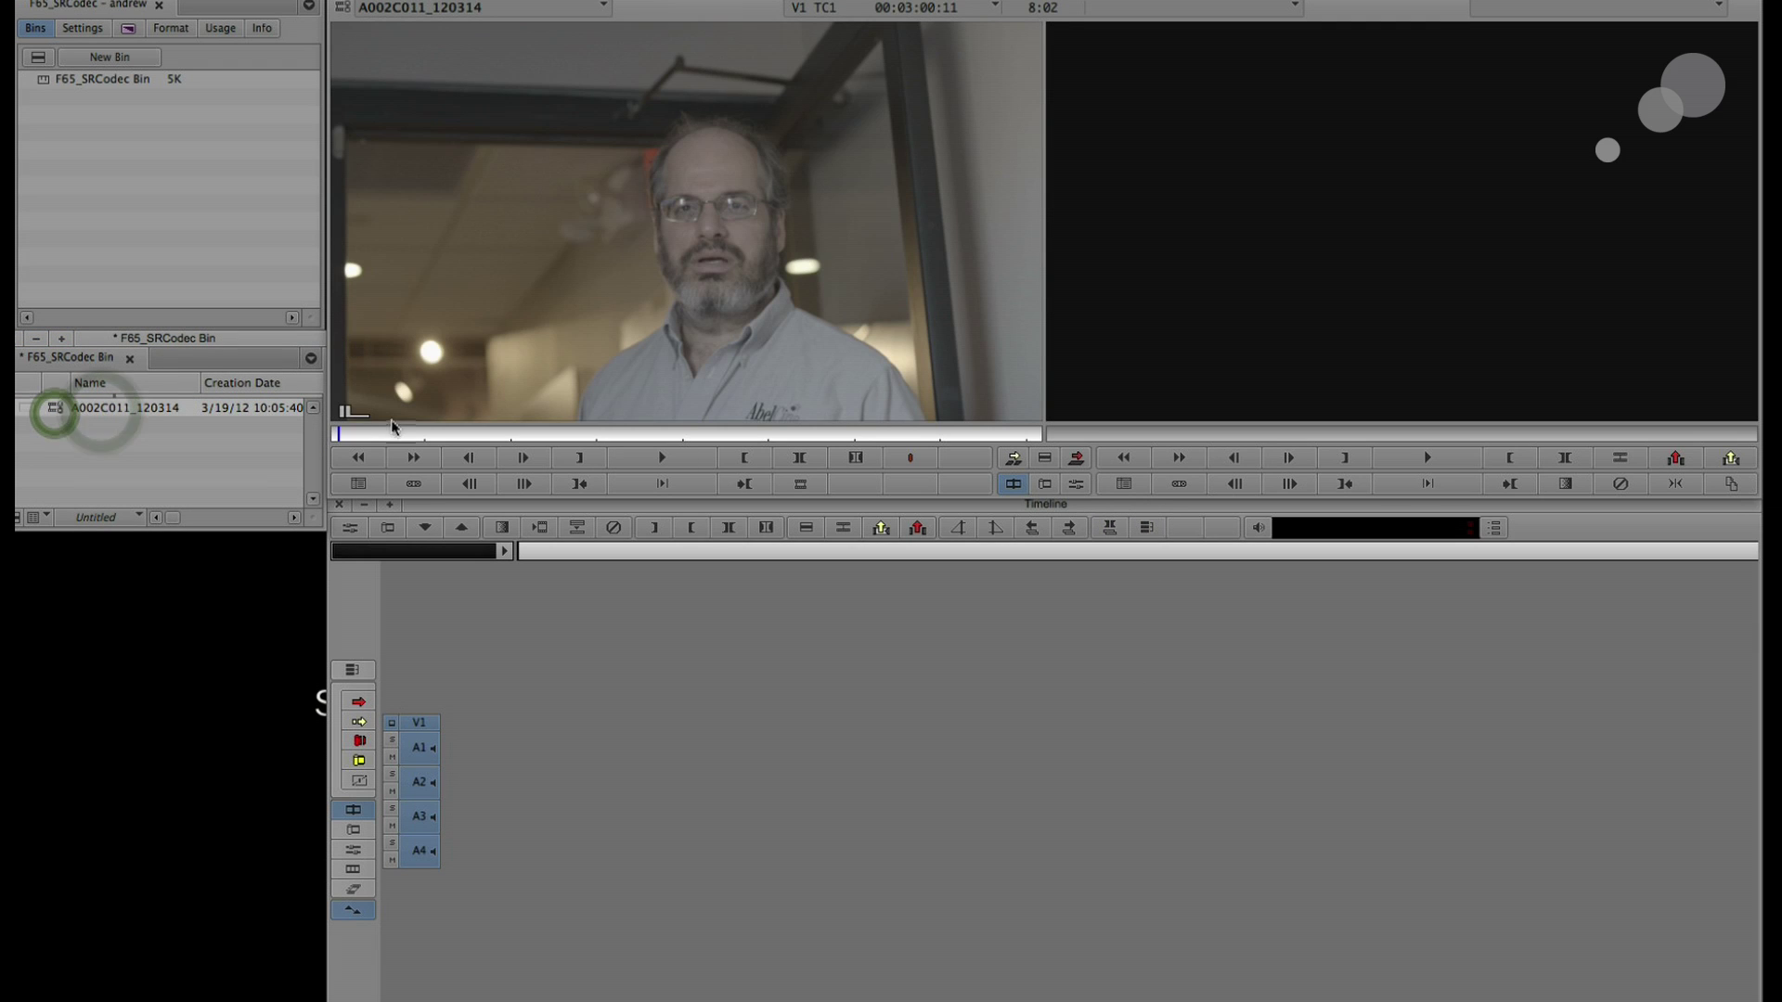
pyautogui.moveTo(388, 428); pyautogui.dragTo(559, 437)
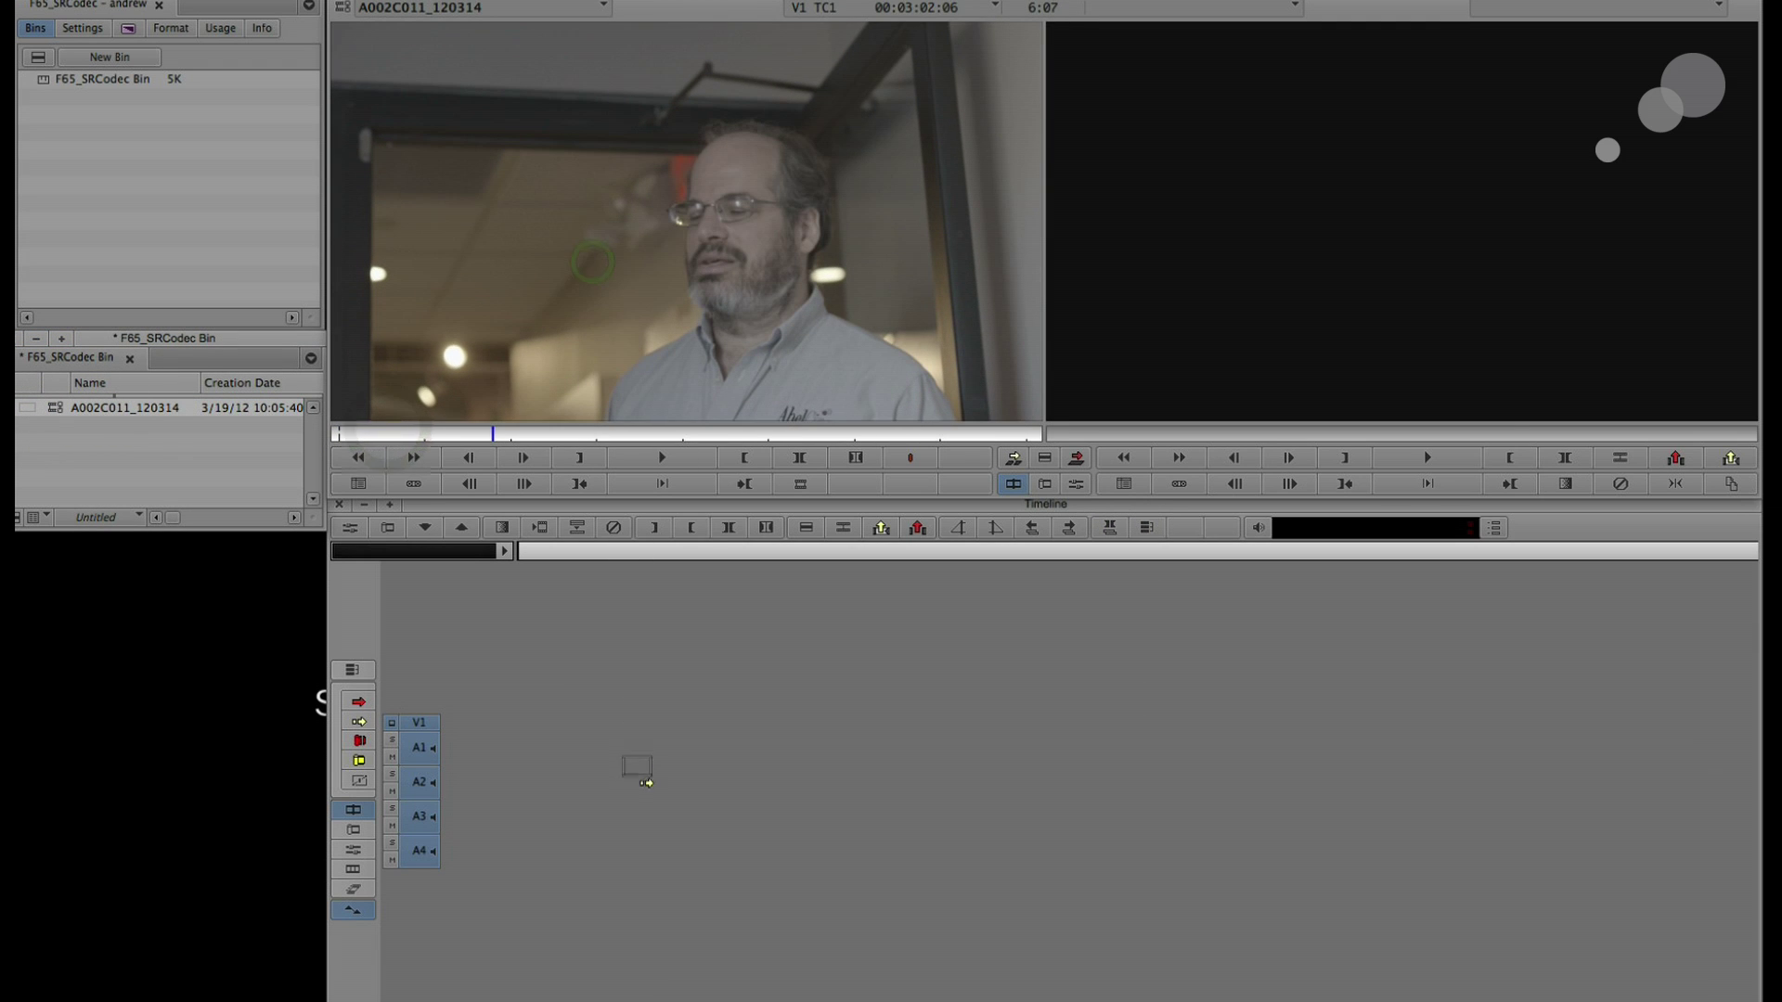
pyautogui.press('v')
pyautogui.click(646, 443)
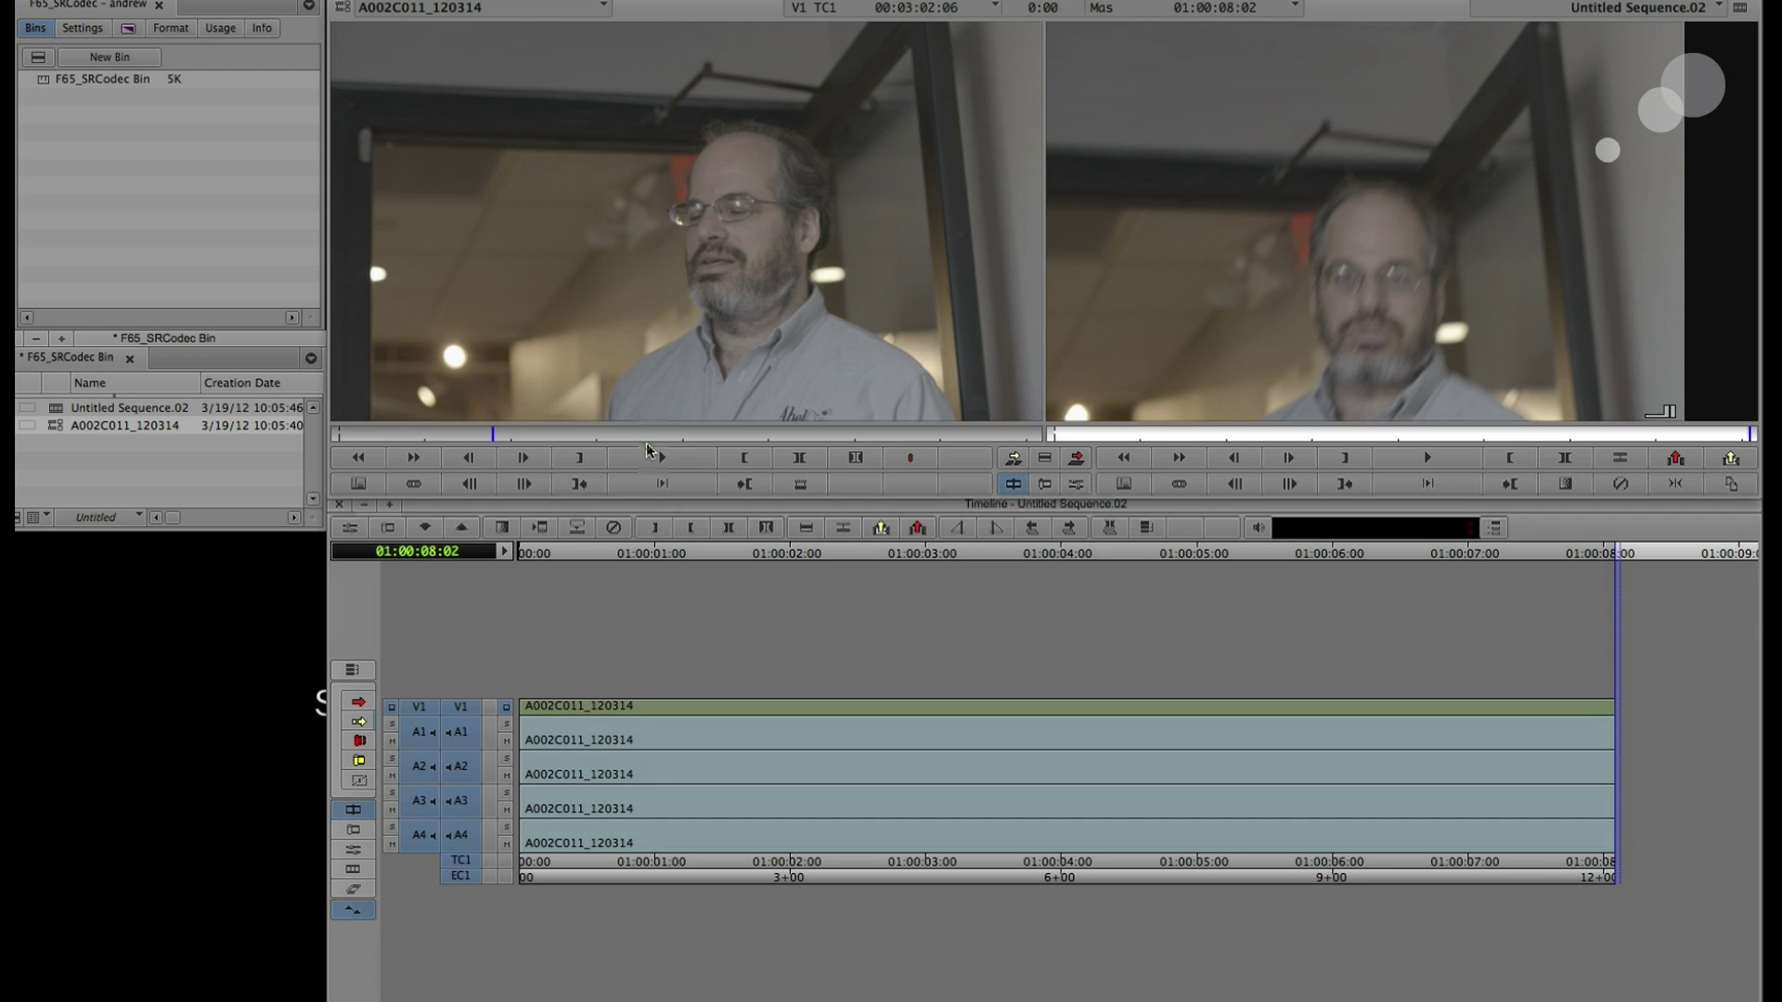
pyautogui.click(684, 432)
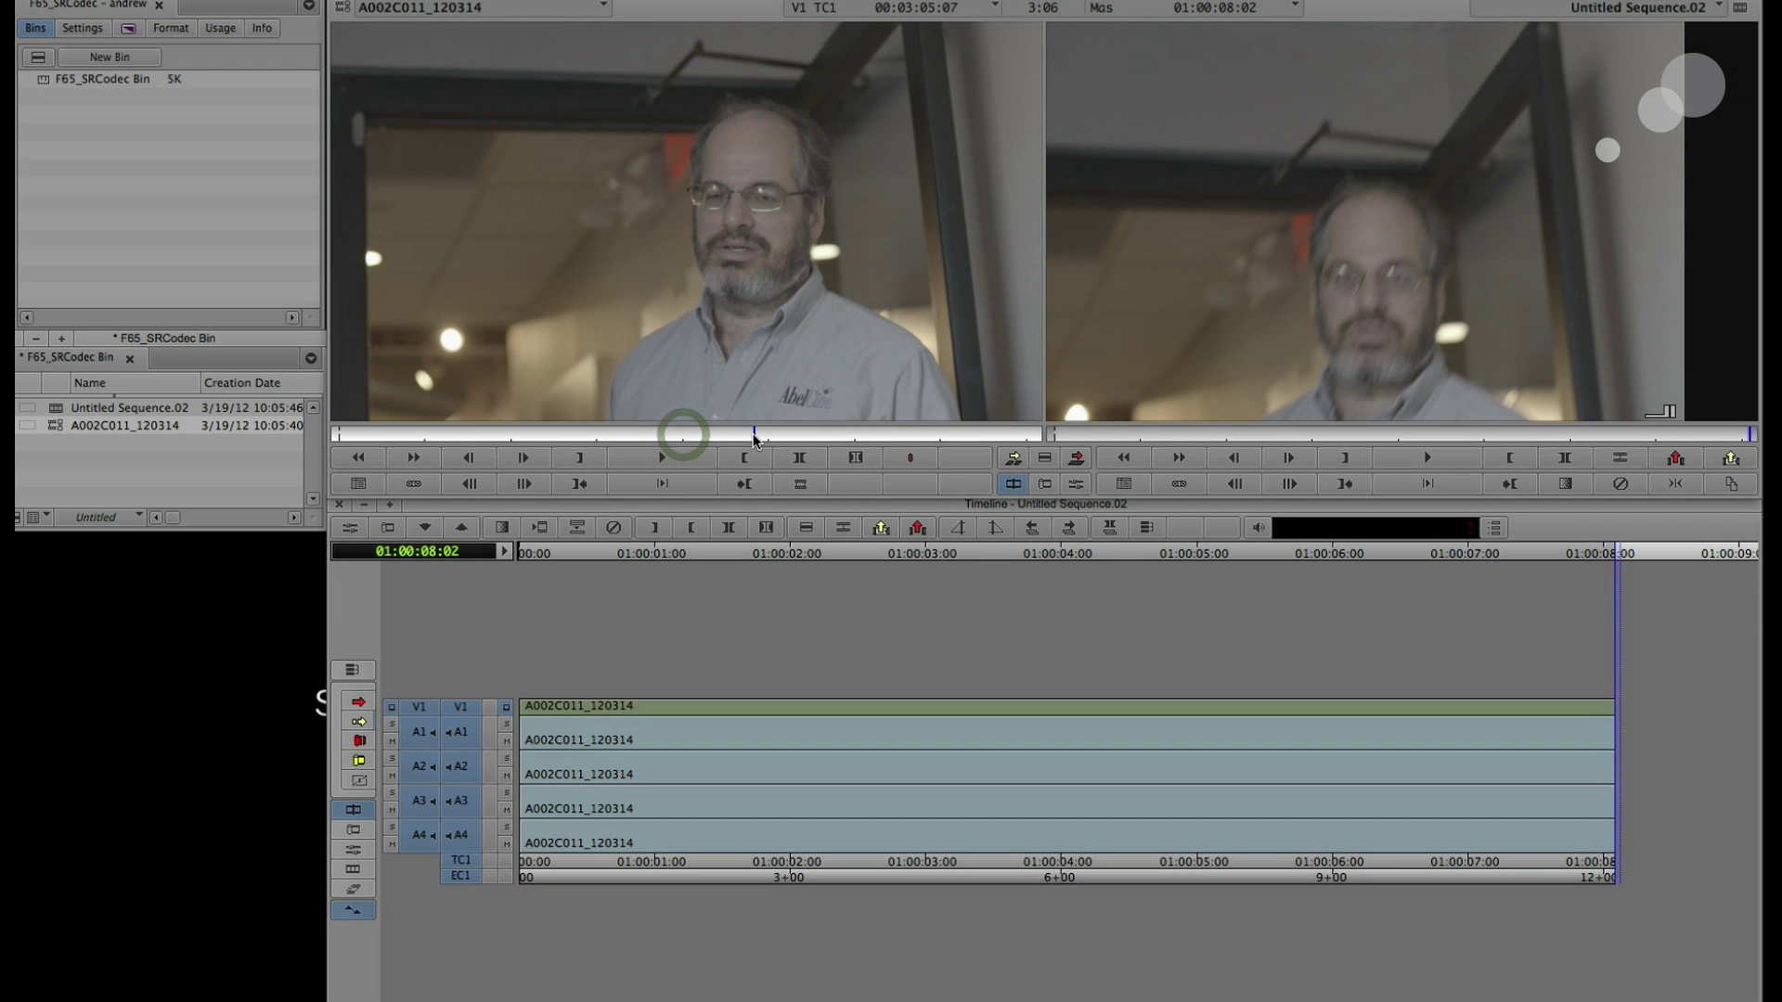